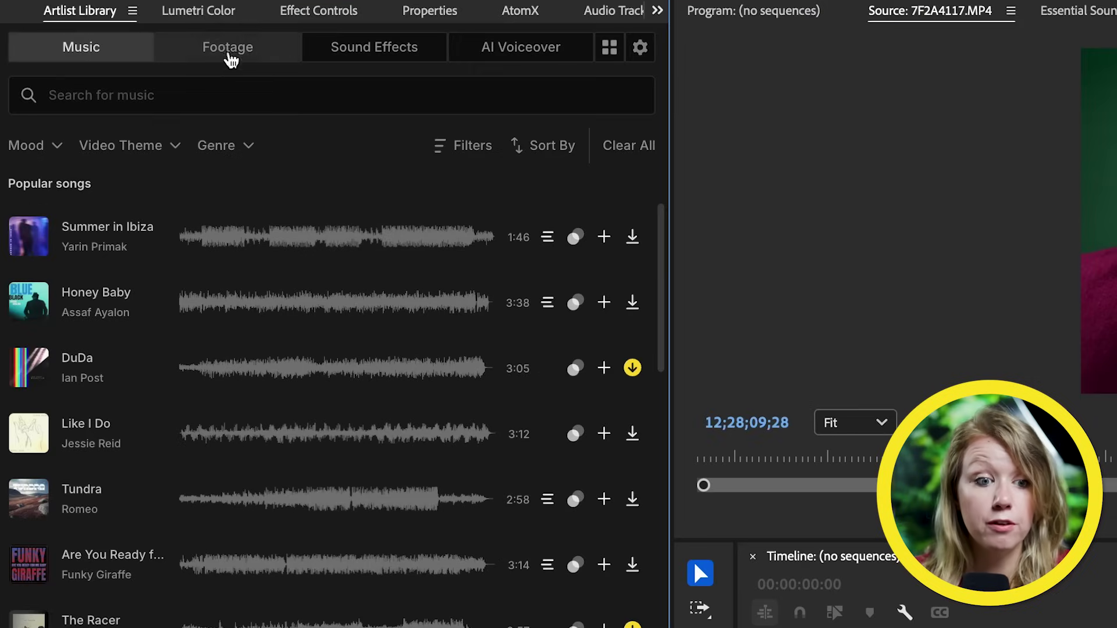
Search the Artlist footage library for "ferris wheel".
{"action": "left_click", "coordinate": [117, 78]}
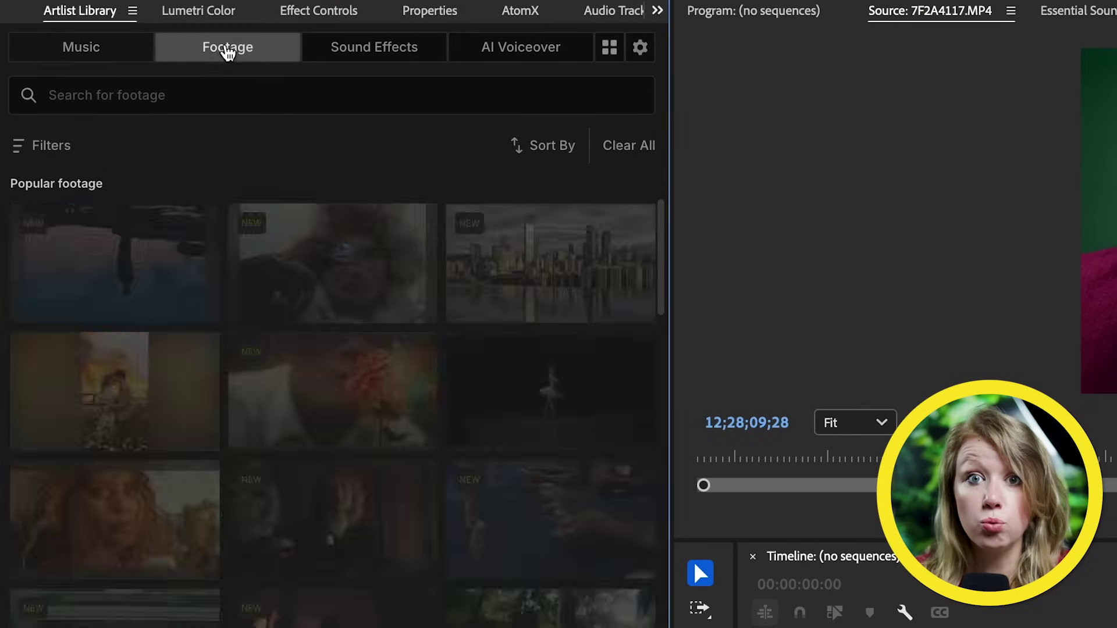
{"action": "left_click", "coordinate": [129, 103]}
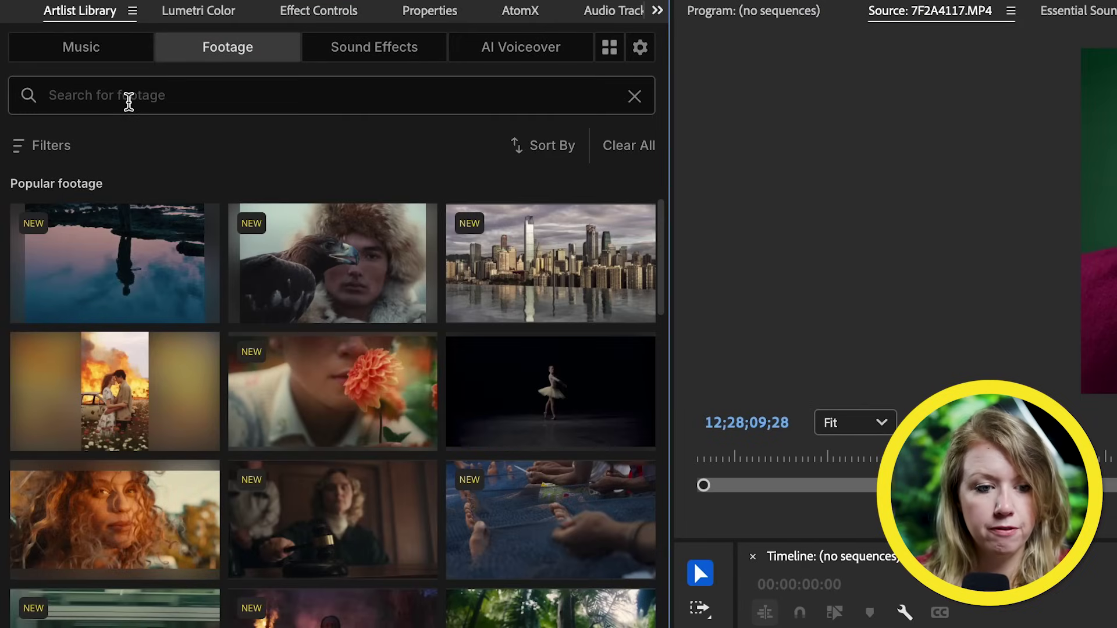
{"action": "type", "text": "ferris wheel"}
{"action": "key", "text": "Return"}
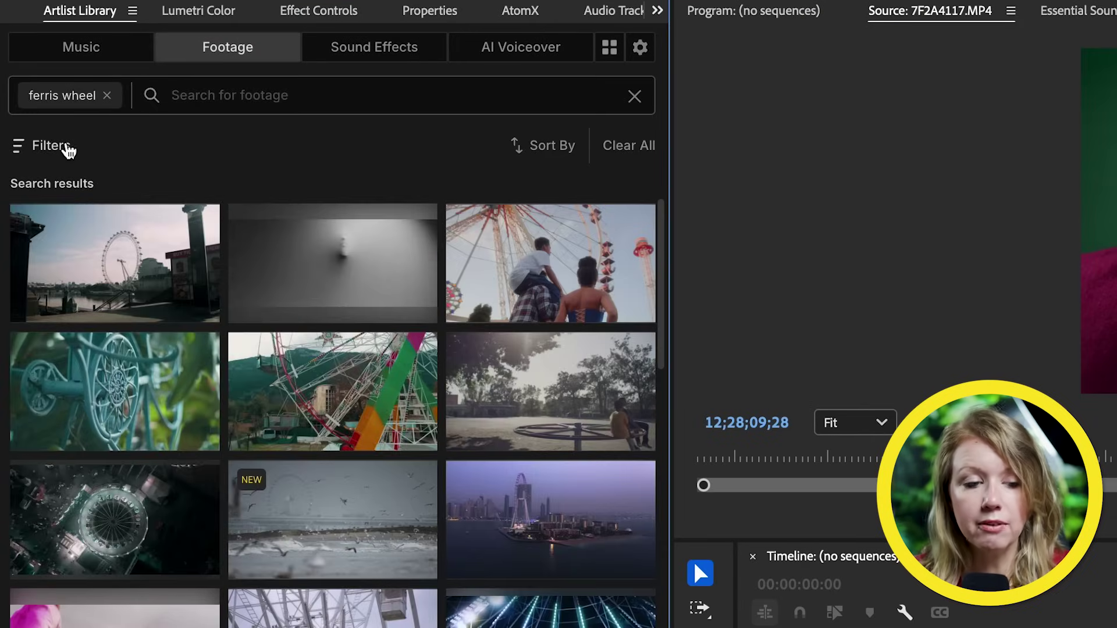
Filter the ferris wheel footage by the Tripod shot type.
{"action": "left_click", "coordinate": [38, 153]}
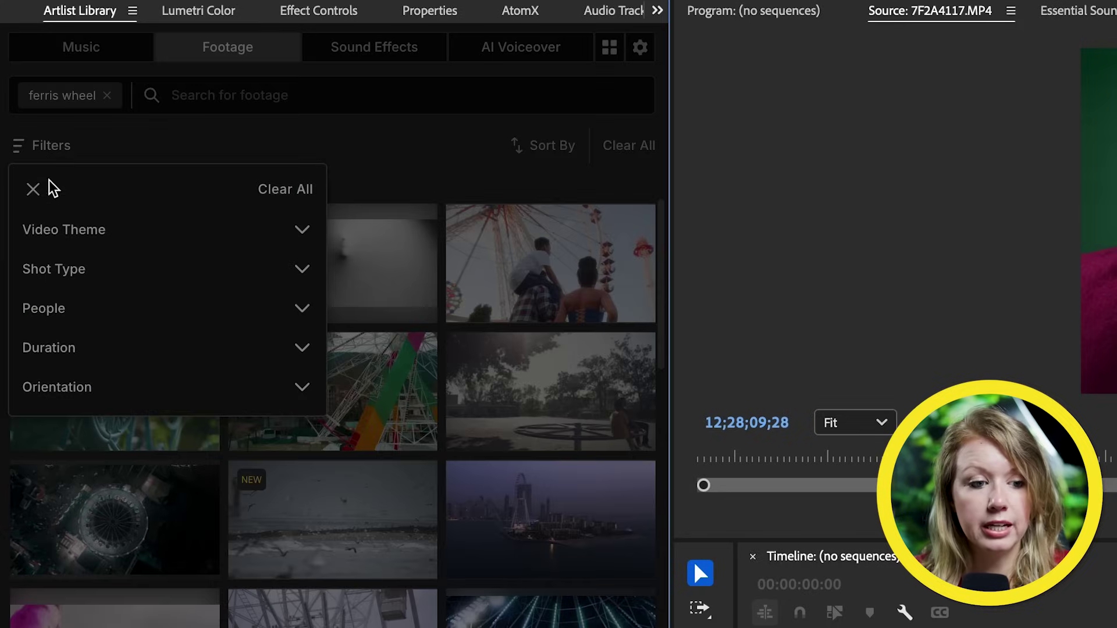
{"action": "left_click", "coordinate": [64, 273]}
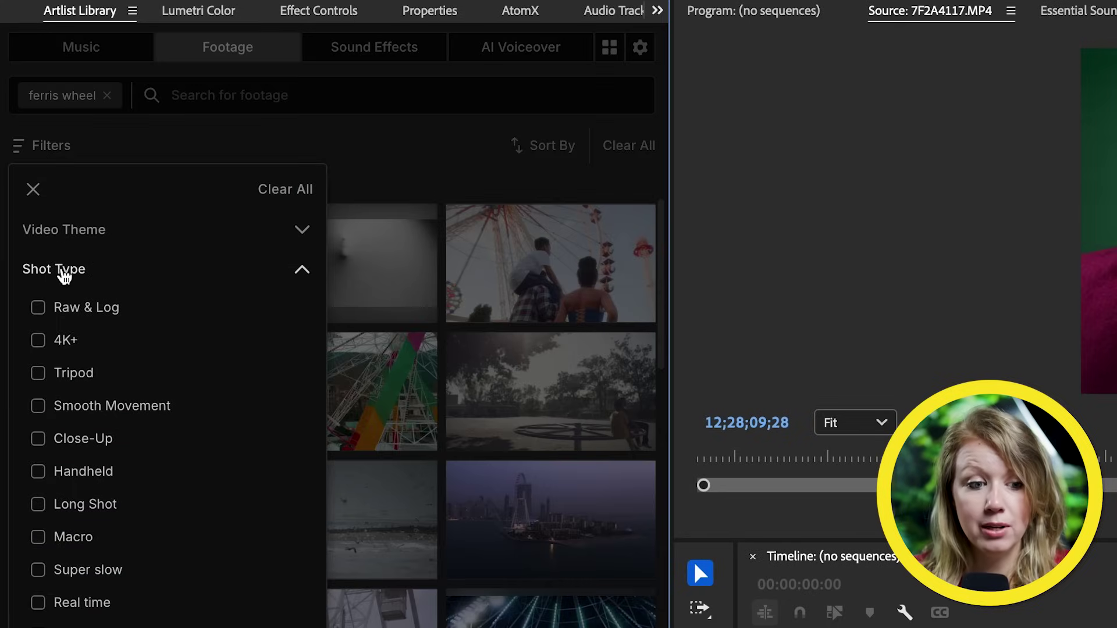
{"action": "left_click", "coordinate": [39, 375]}
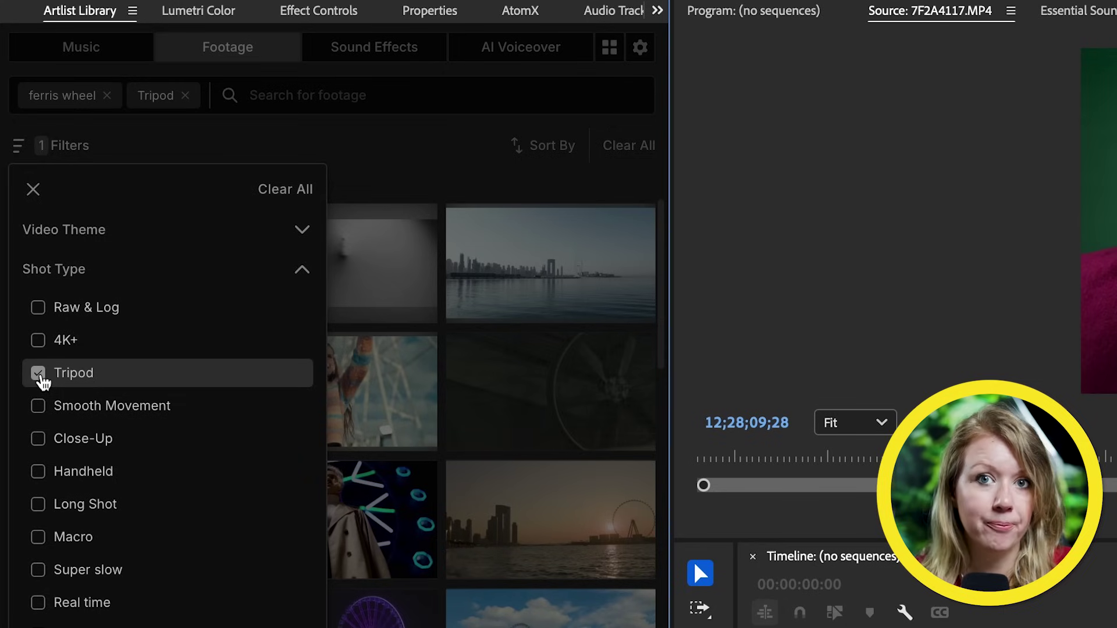
{"action": "left_click", "coordinate": [33, 190]}
{"action": "mouse_move", "coordinate": [96, 224]}
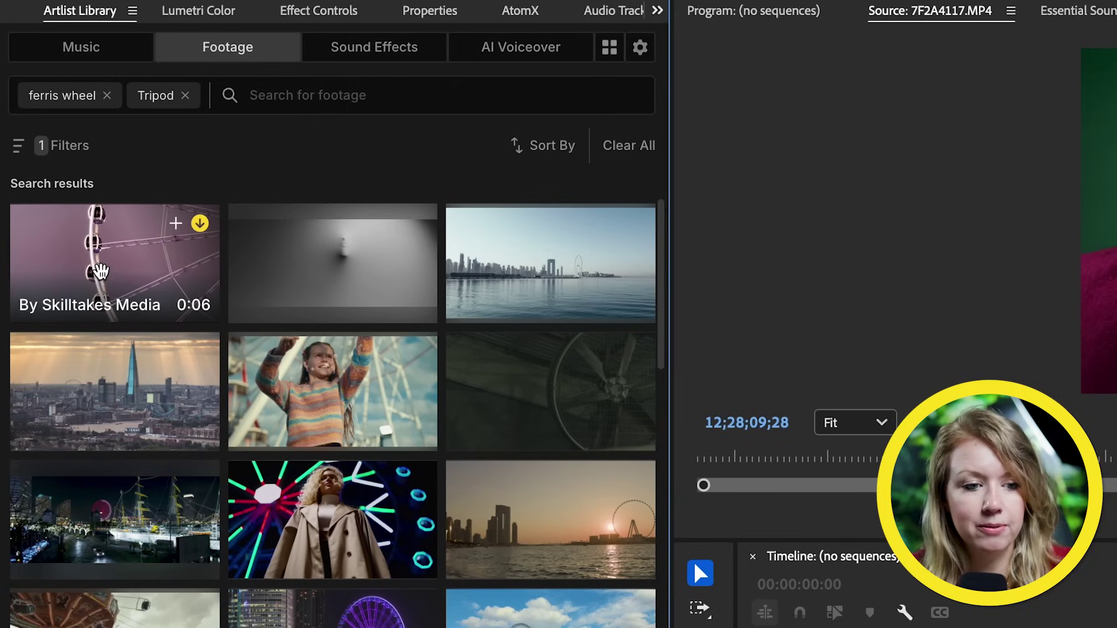
Download the purple-sky ferris wheel close-up and the 0:11 wide shot of the wheel from the same clip series.
{"action": "left_click", "coordinate": [100, 222]}
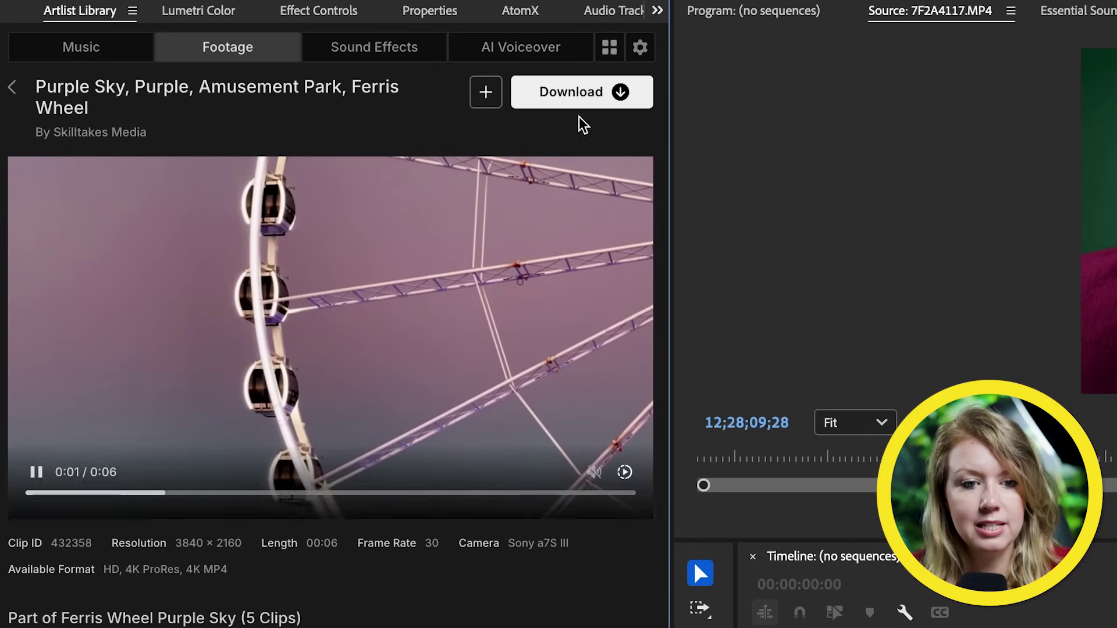
{"action": "left_click", "coordinate": [587, 102]}
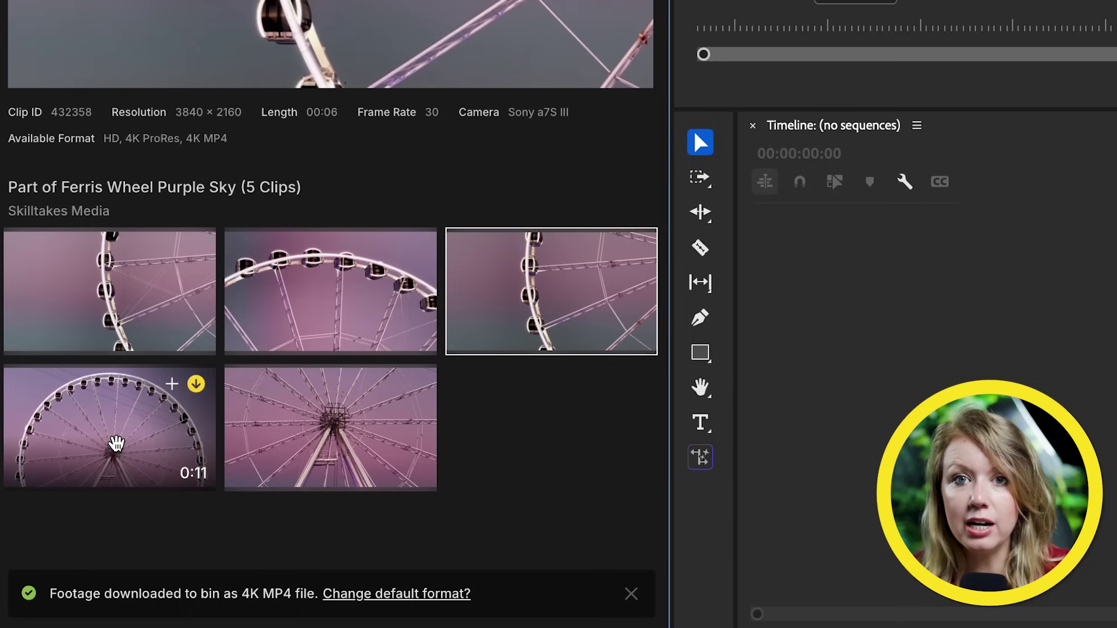
{"action": "left_click", "coordinate": [193, 412]}
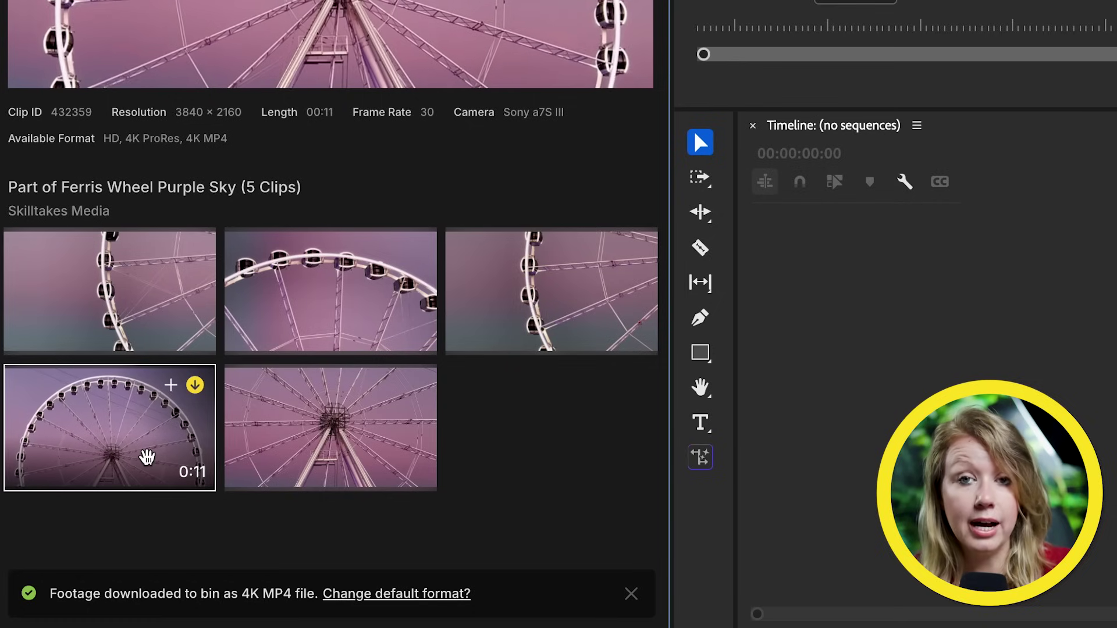
{"action": "mouse_move", "coordinate": [342, 452]}
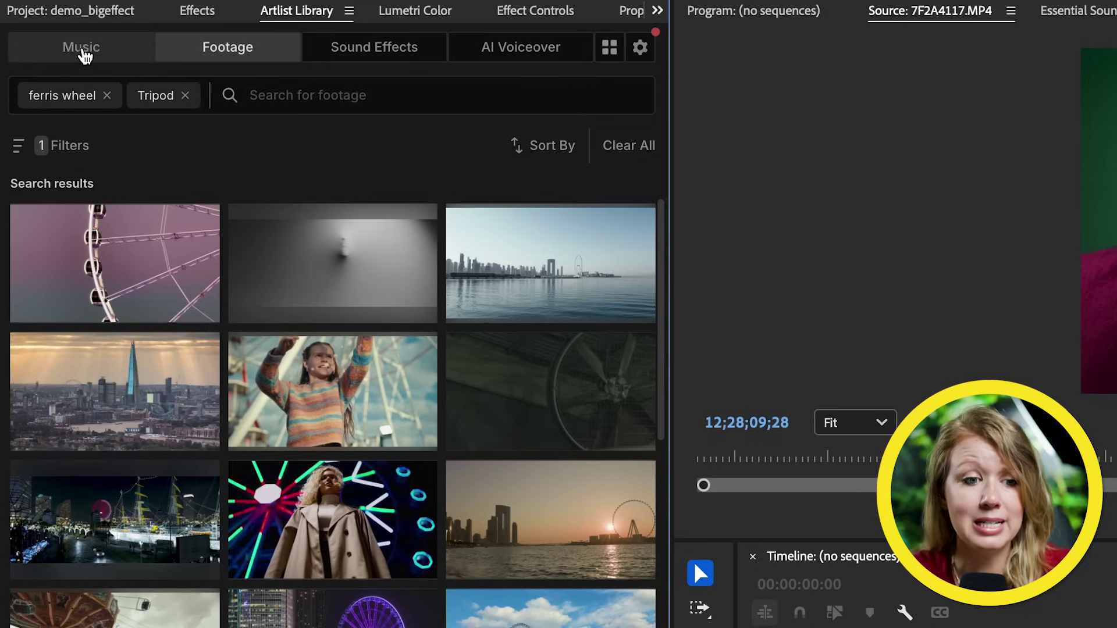
Generate an AI voiceover in a male voice with an American accent, inviting viewers to use the description link for 2 extra months free.
{"action": "left_click", "coordinate": [83, 50]}
{"action": "left_click", "coordinate": [232, 51]}
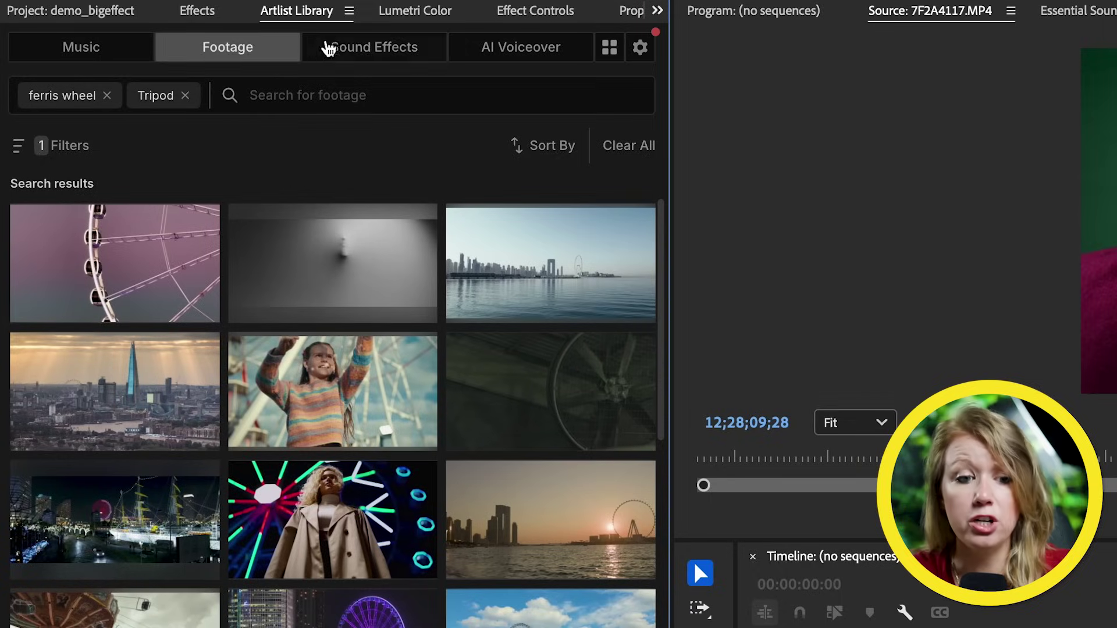
{"action": "left_click", "coordinate": [365, 51]}
{"action": "left_click", "coordinate": [522, 50]}
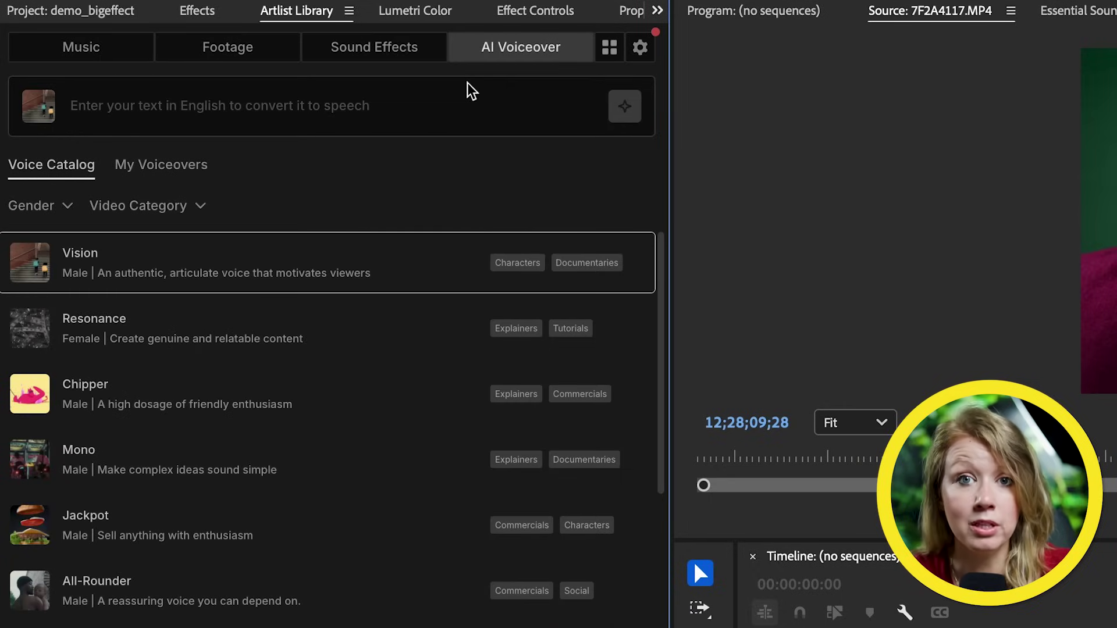
{"action": "left_click", "coordinate": [97, 107]}
{"action": "type", "text": "Use my link below in the description to"}
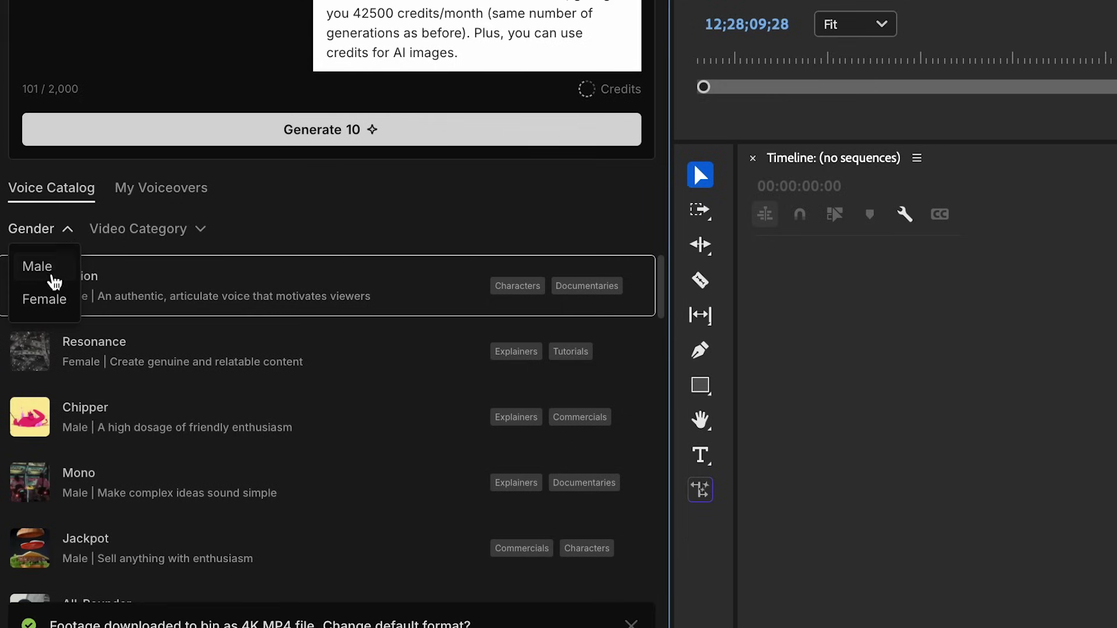
{"action": "left_click", "coordinate": [50, 277]}
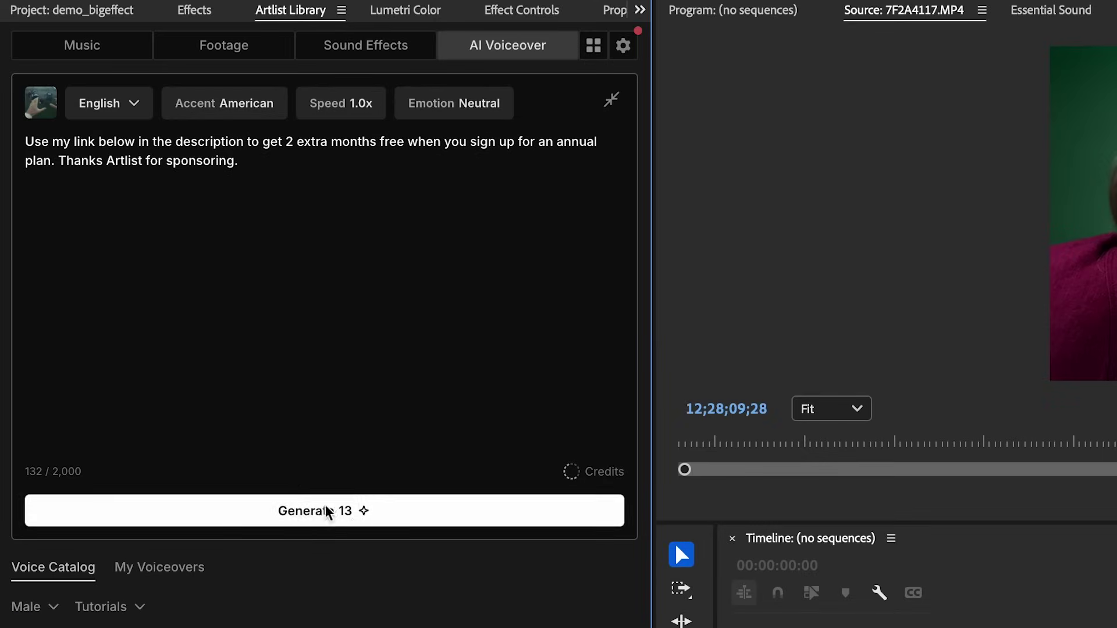
{"action": "left_click", "coordinate": [326, 511]}
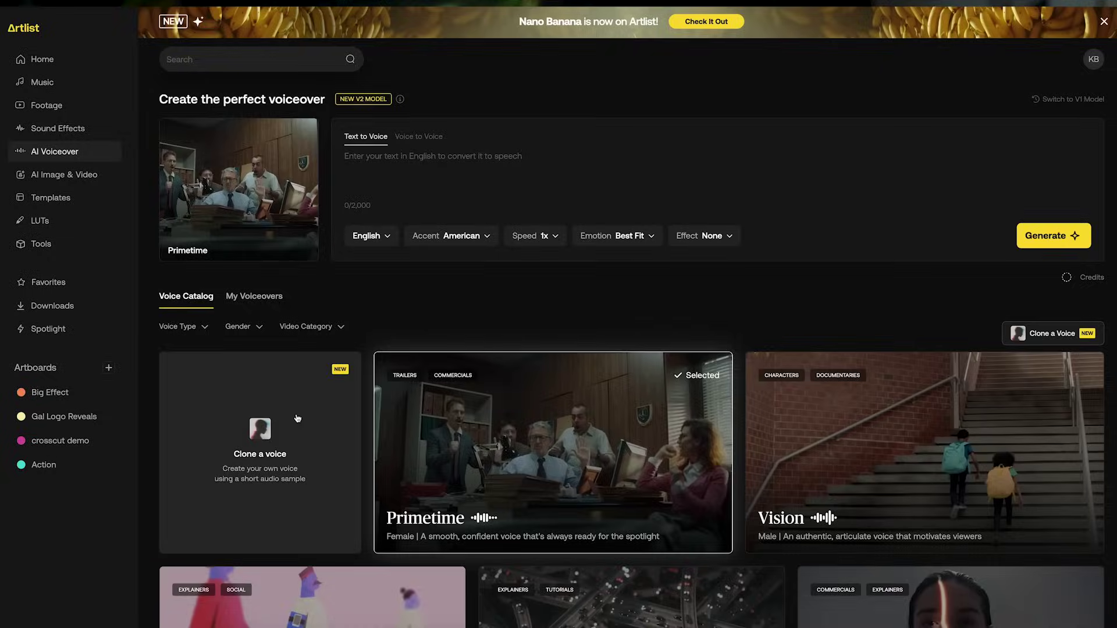
On the Artlist website, clone a voice named "Gal" from UploadThistoArtlistforCloning.wav, accepting the rights and consent statement.
{"action": "left_click", "coordinate": [224, 482]}
{"action": "left_click_drag", "start_coordinate": [1116, 356], "coordinate": [566, 344]}
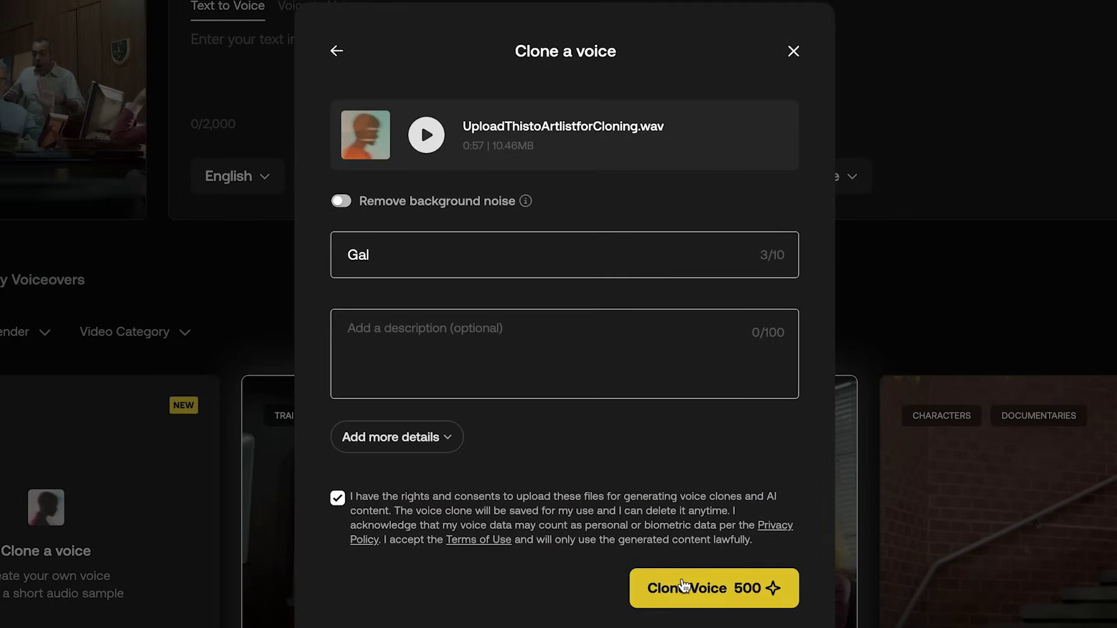
{"action": "left_click", "coordinate": [682, 579]}
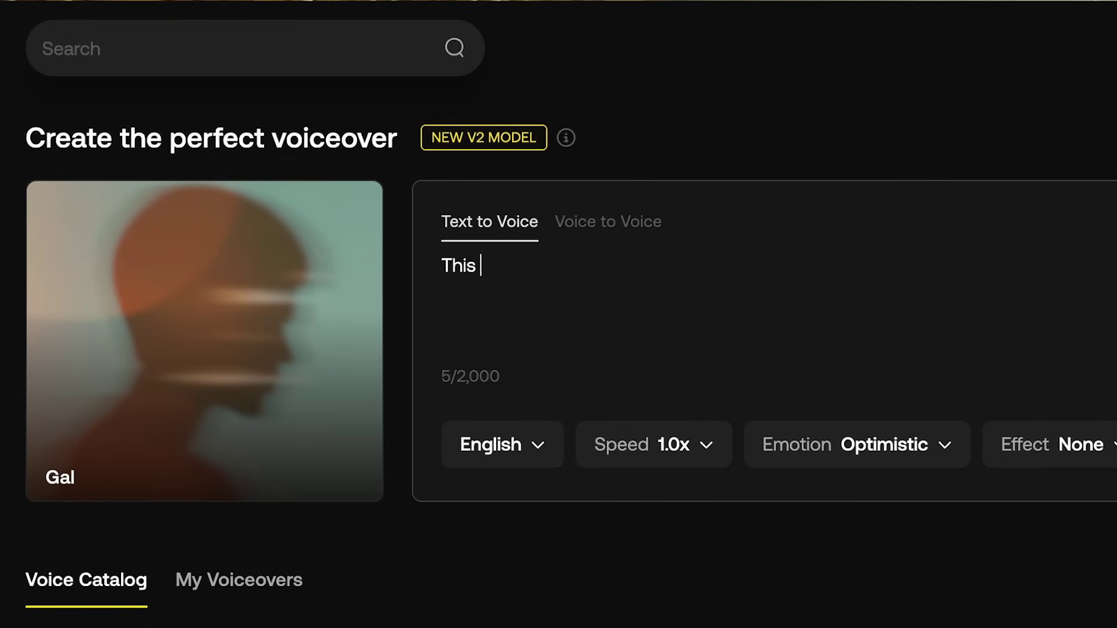
Generate the voiceover "This voice clone is brought to you by Artlist!" with the cloned voice and Optimistic emotion, and play the result.
{"action": "type", "text": "voice clone is brought to you by Artlist"}
{"action": "left_click", "coordinate": [933, 436]}
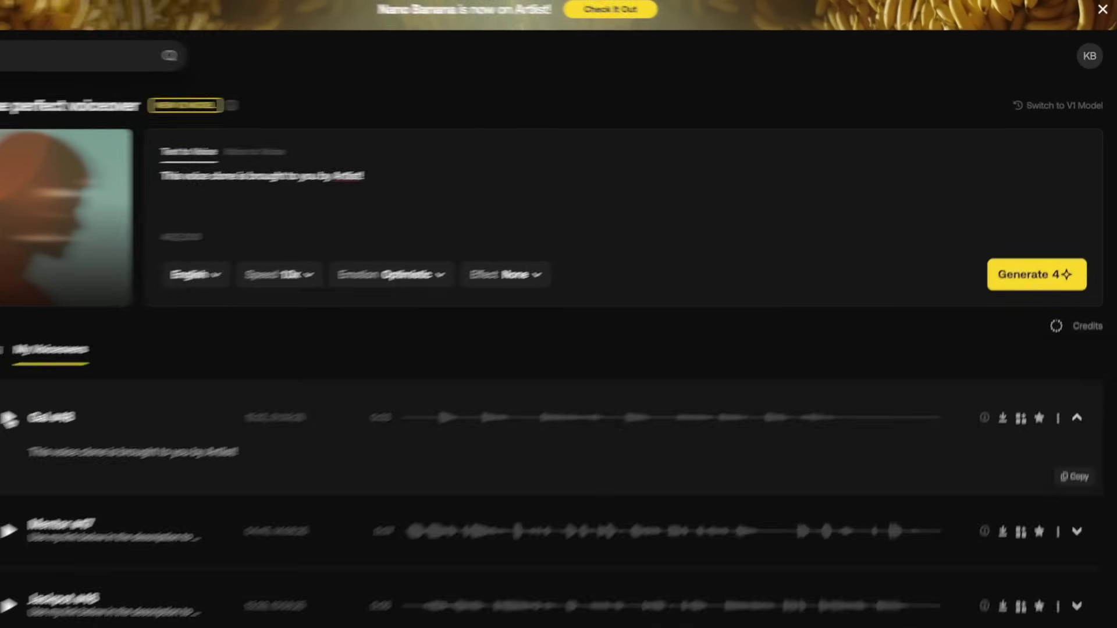
{"action": "left_click", "coordinate": [9, 420]}
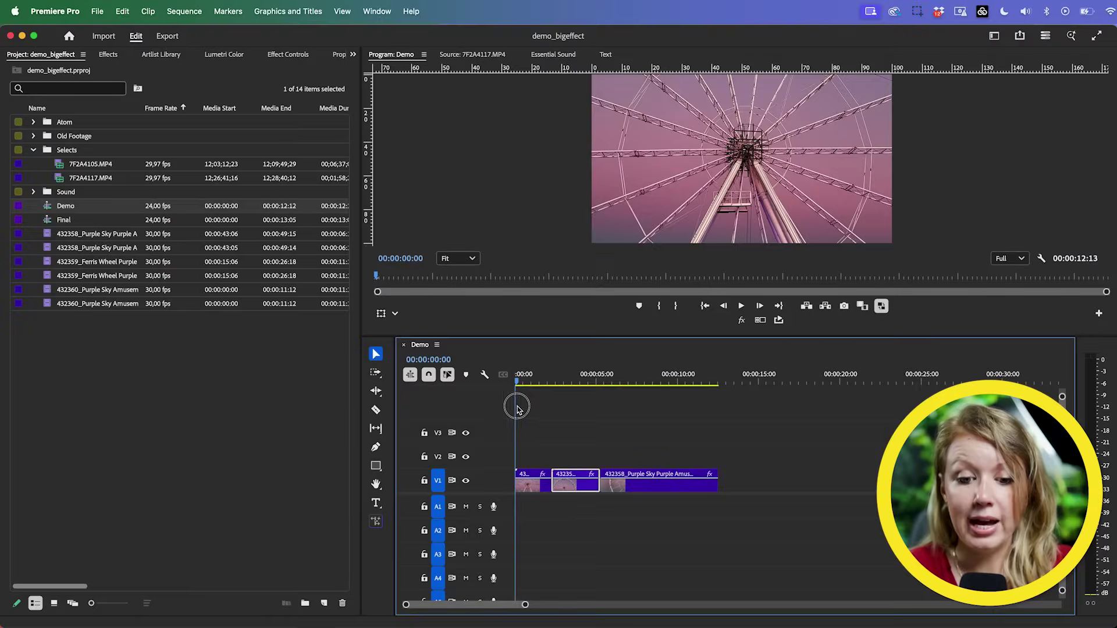
In Premiere Pro, export the Demo sequence frame at 00:00:02:09 as a JPEG named Shot2_Expand in the Filming Demo folder.
{"action": "left_click_drag", "start_coordinate": [517, 407], "coordinate": [557, 431]}
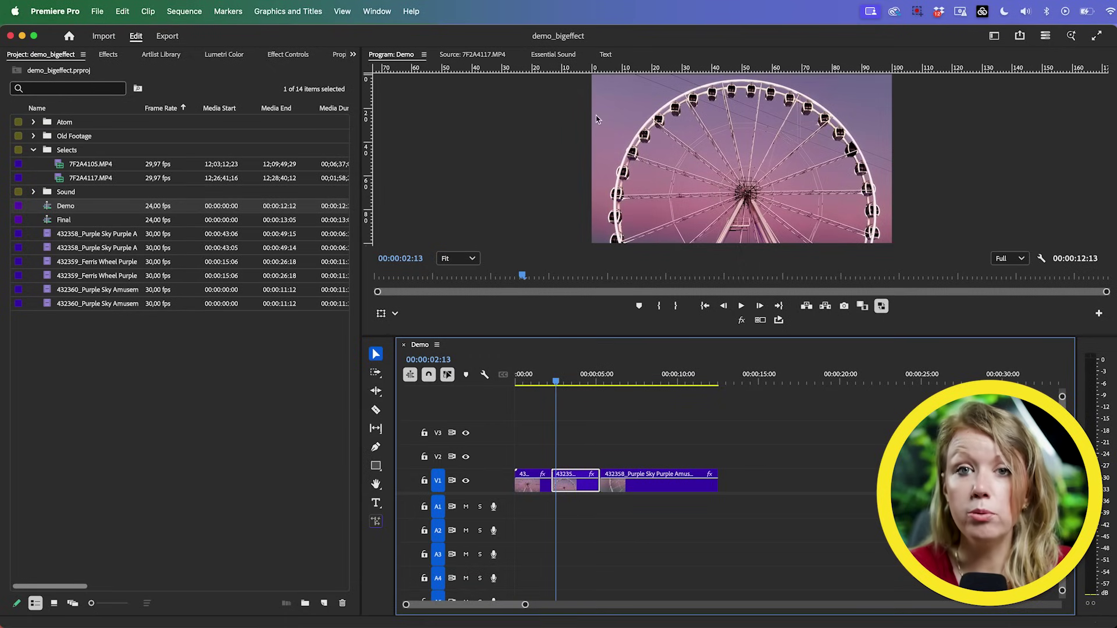
{"action": "left_click_drag", "start_coordinate": [556, 381], "coordinate": [554, 384]}
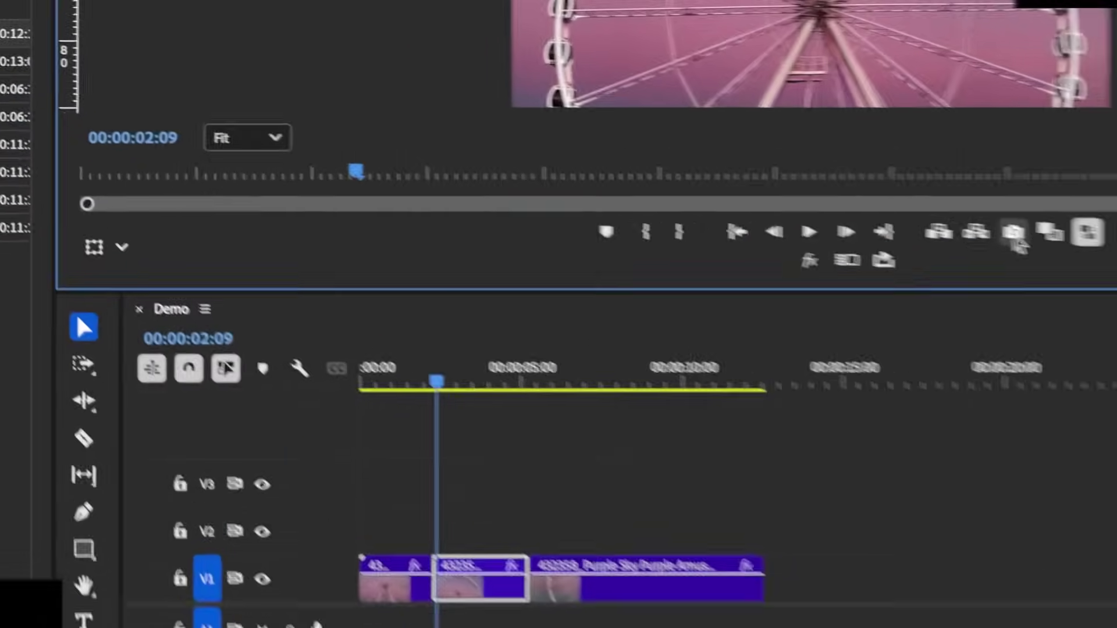
{"action": "left_click", "coordinate": [787, 186]}
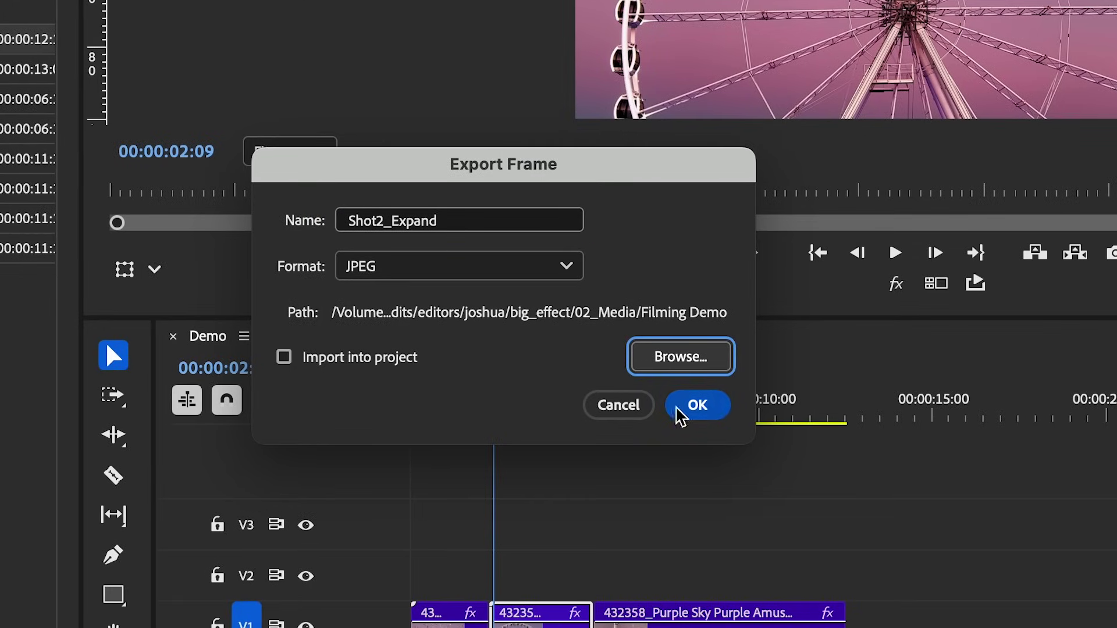
{"action": "left_click", "coordinate": [702, 410]}
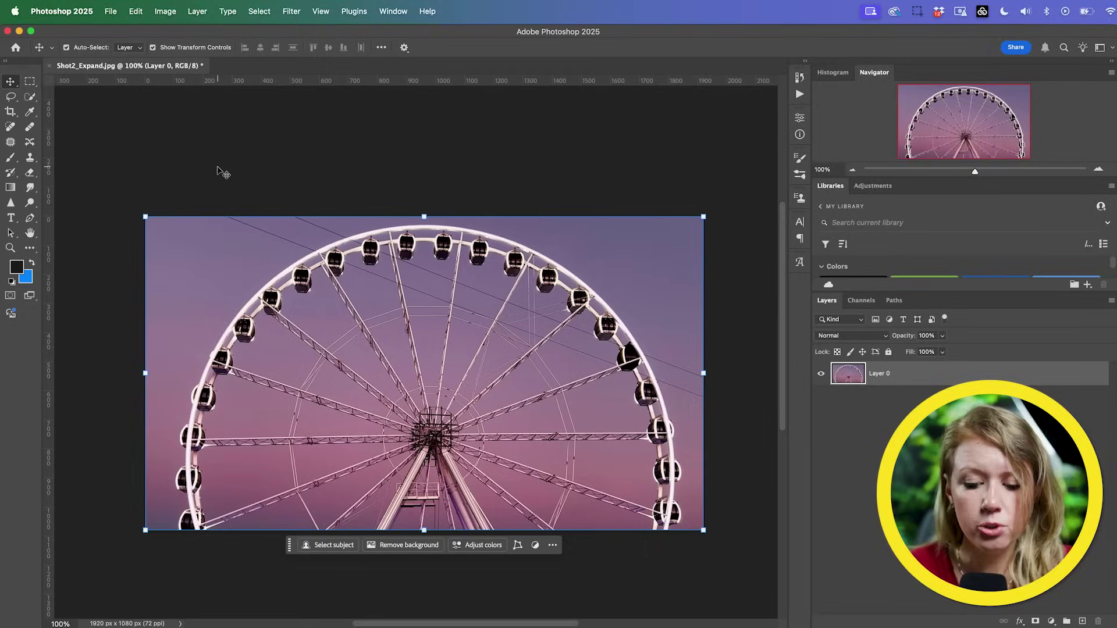
In Photoshop, set the Clone Stamp brush to 23 px and sample the area beside the dark cable near the wheel's upper rim.
{"action": "key", "text": "super+equal"}
{"action": "key", "text": "super+equal"}
{"action": "scroll", "coordinate": [217, 169], "scroll_direction": "up", "scroll_amount": 10}
{"action": "scroll", "coordinate": [217, 169], "scroll_direction": "left", "scroll_amount": 10}
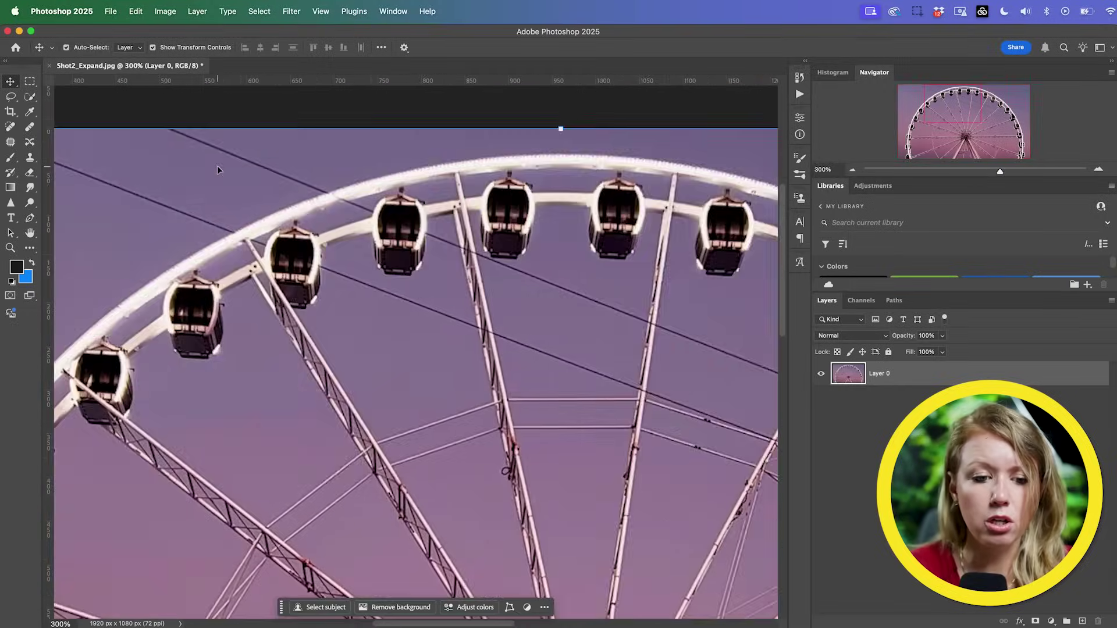
{"action": "key", "text": "super+equal"}
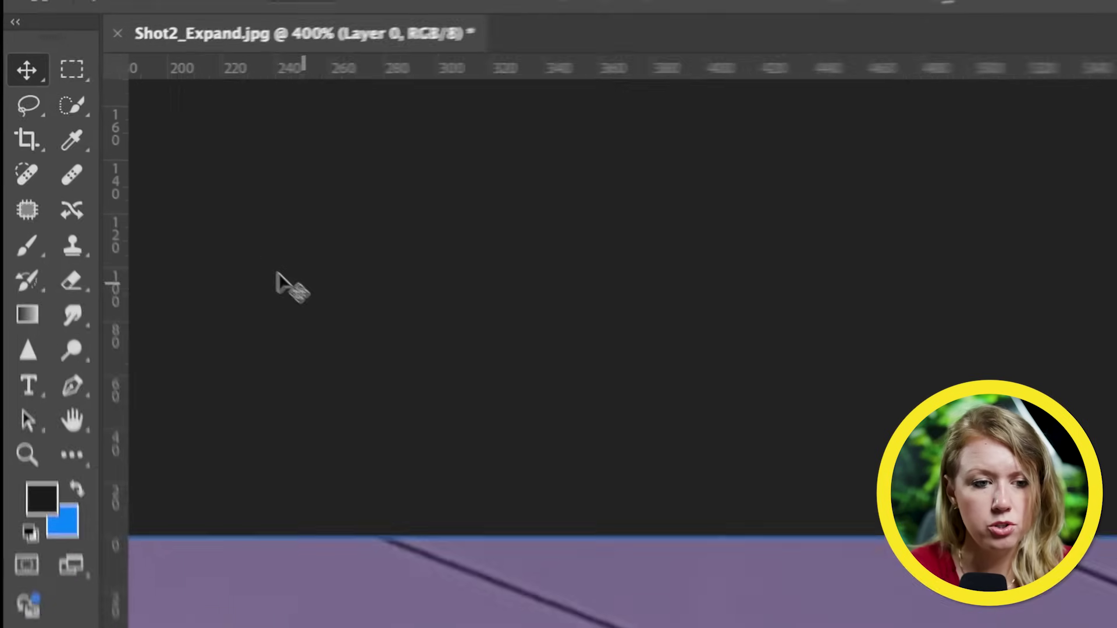
{"action": "right_click", "coordinate": [84, 290]}
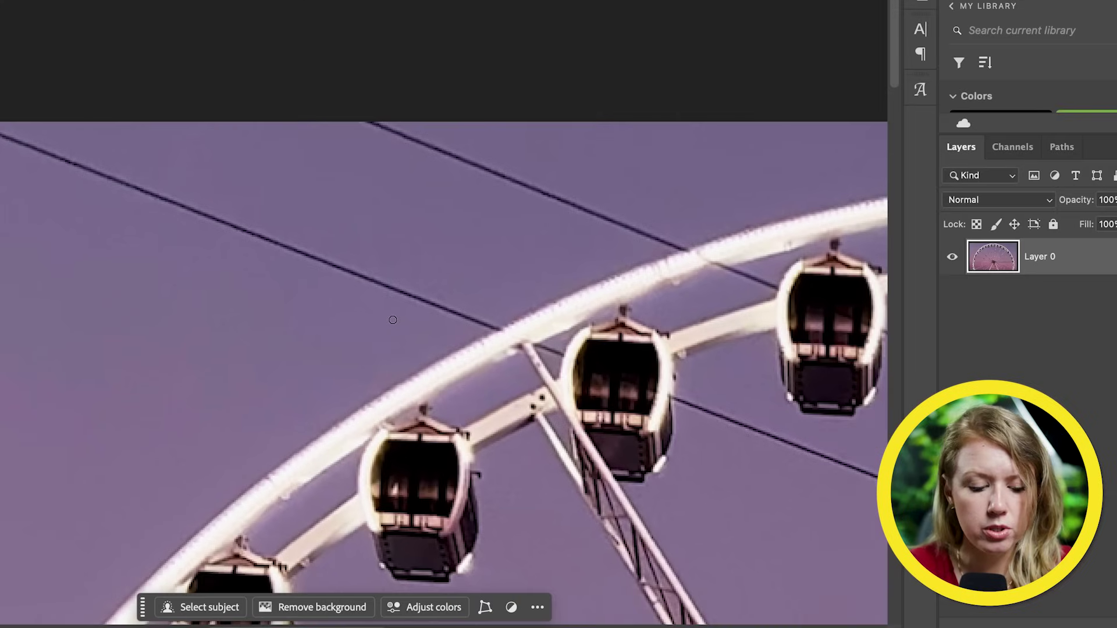
{"action": "right_click", "coordinate": [392, 319]}
{"action": "left_click_drag", "start_coordinate": [489, 361], "coordinate": [498, 361]}
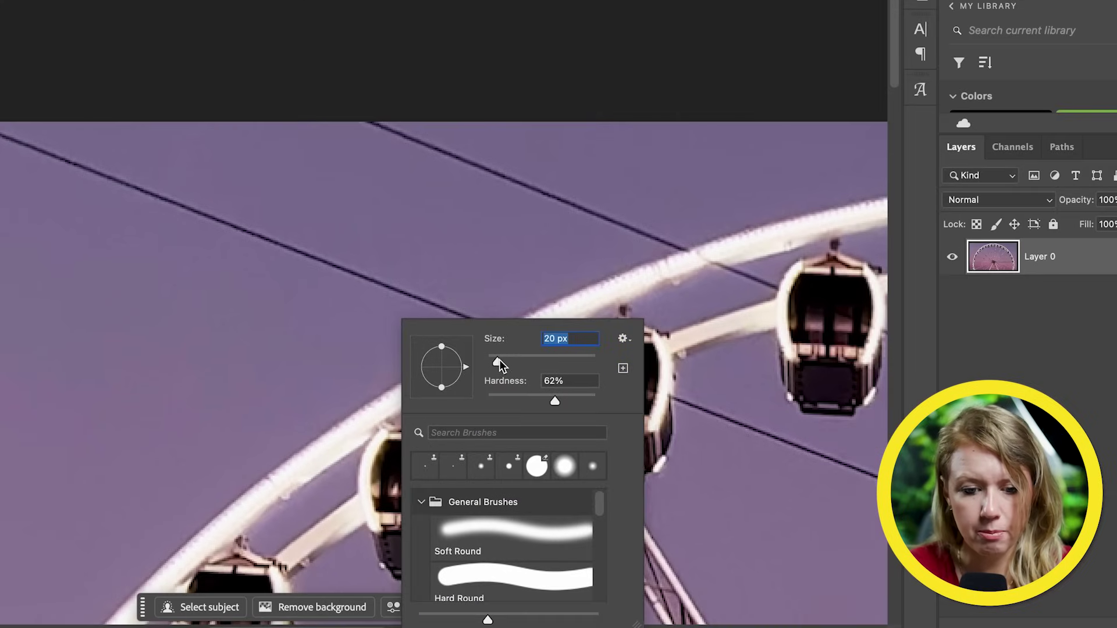
{"action": "key", "text": "Return"}
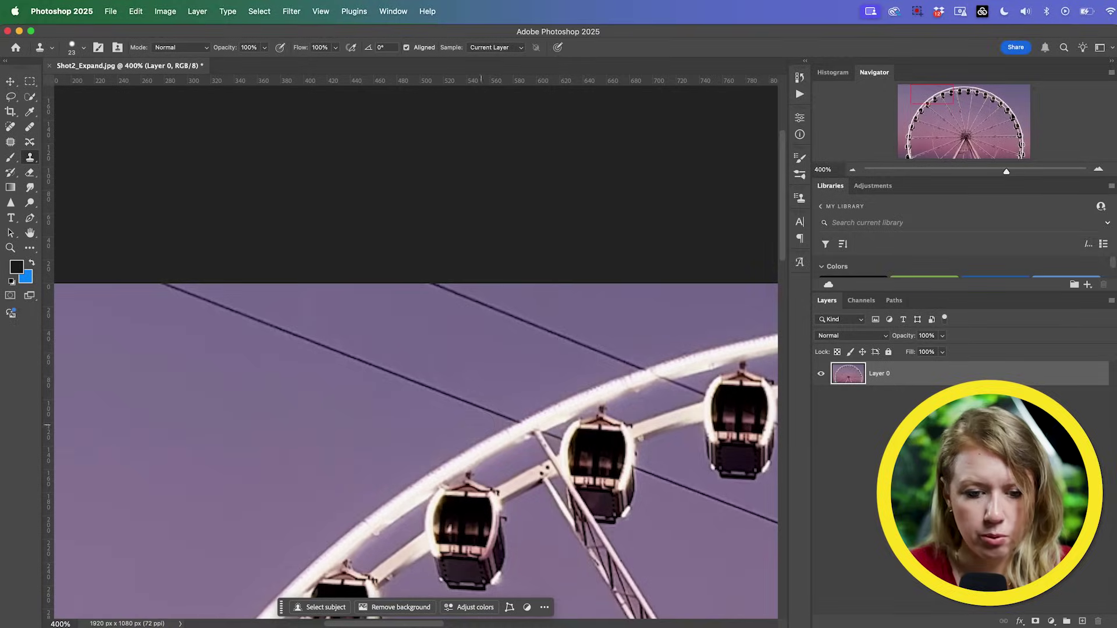
{"action": "left_click", "coordinate": [517, 398], "text": "alt"}
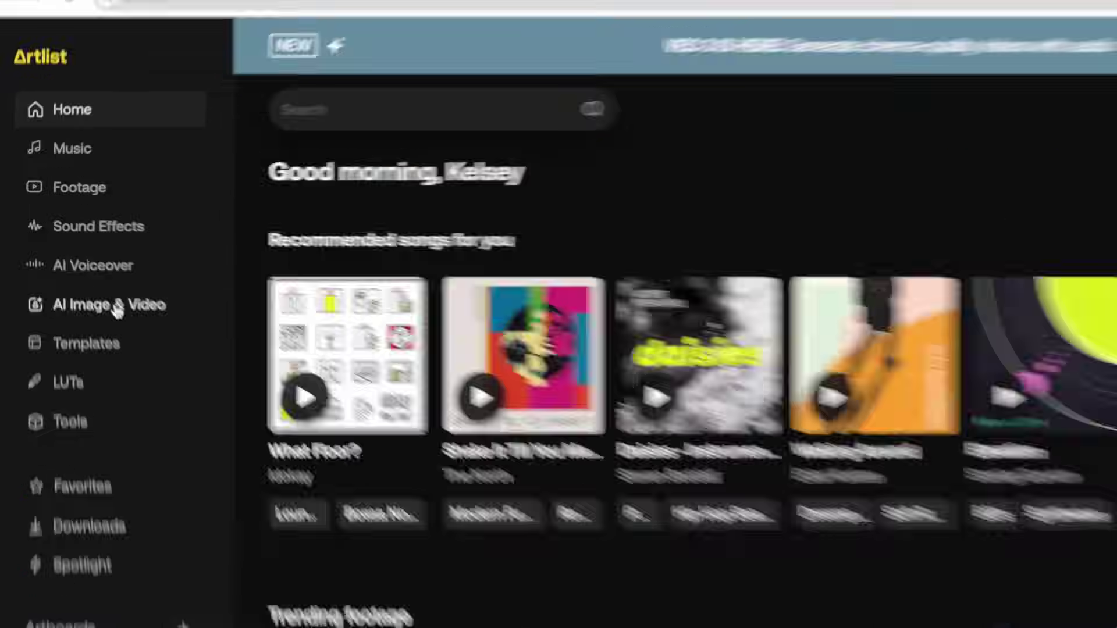
Switch to the Artlist website and load Shot2_Expand.jpg as the source for an Image to Image generation.
{"action": "left_click", "coordinate": [116, 308]}
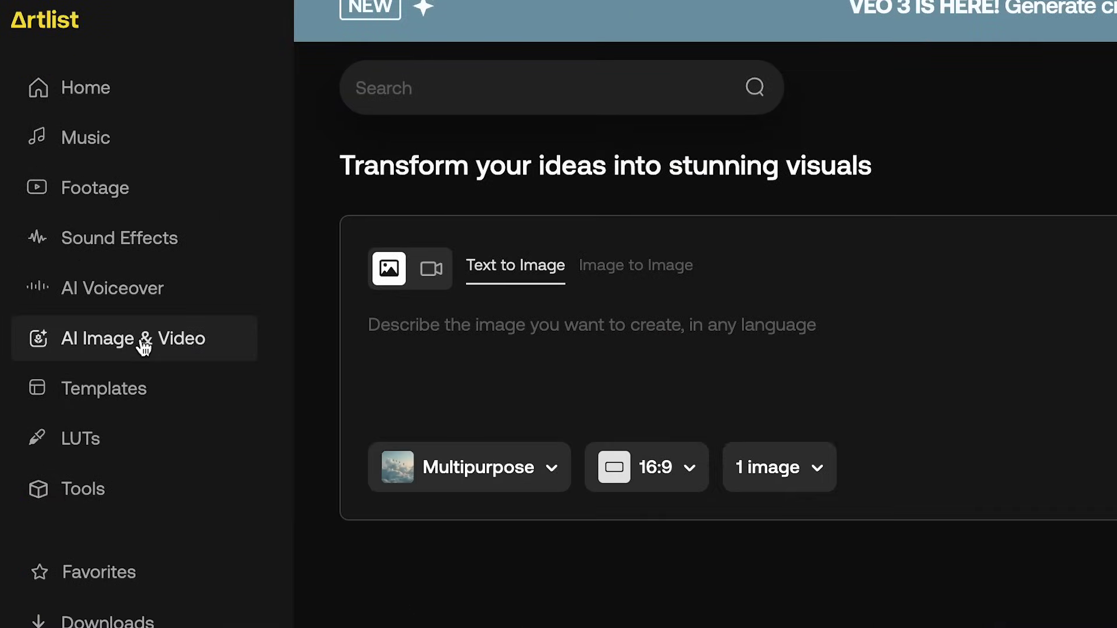
{"action": "left_click", "coordinate": [622, 268]}
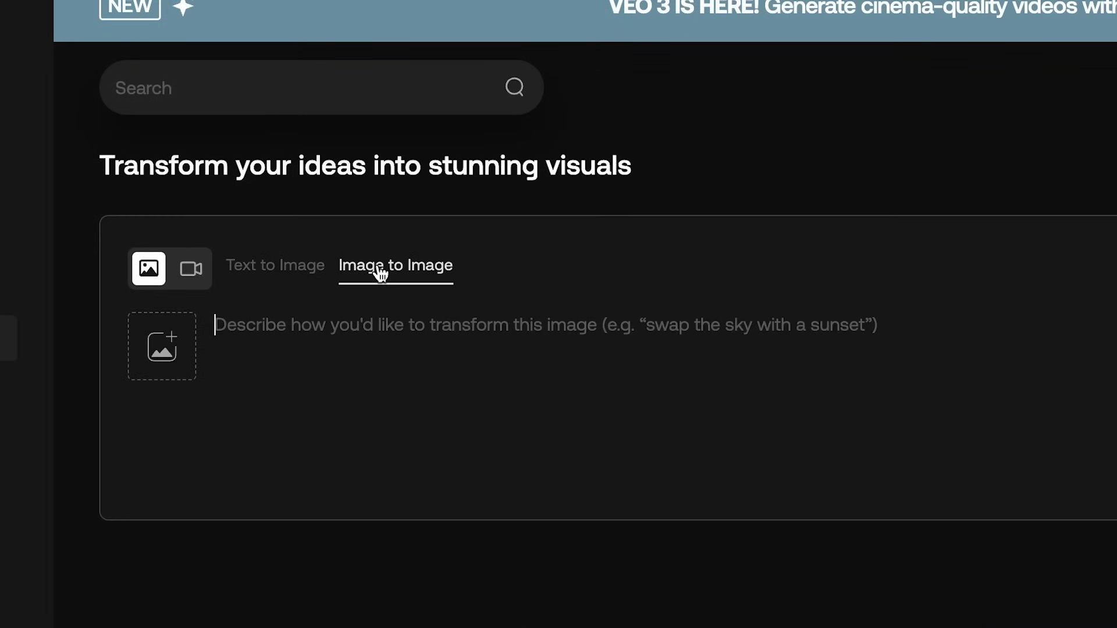
{"action": "left_click", "coordinate": [189, 378]}
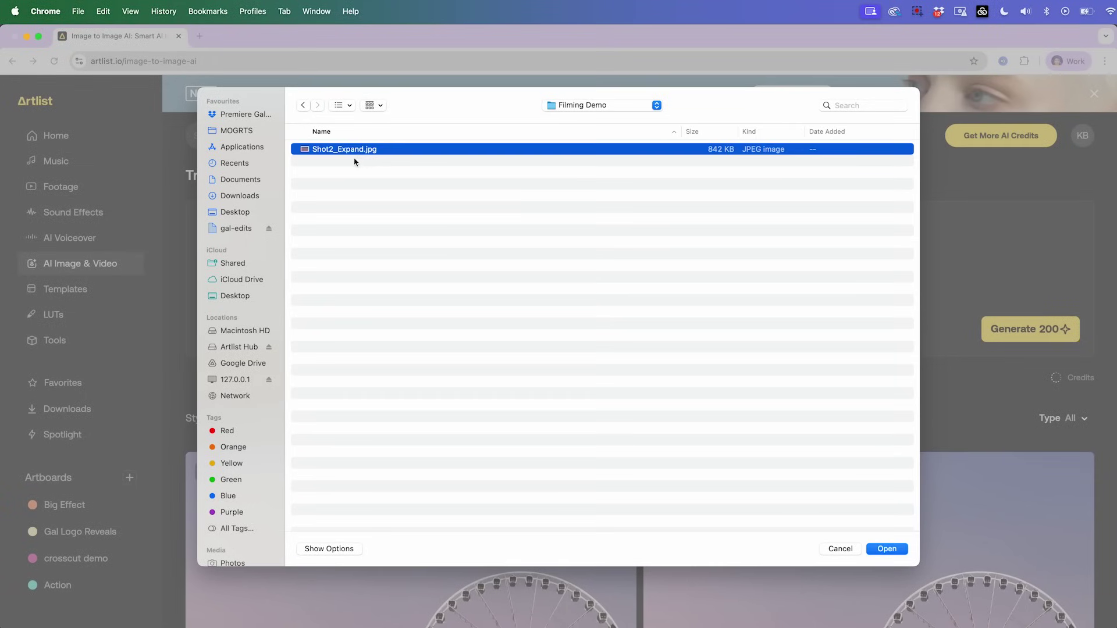
{"action": "left_click", "coordinate": [886, 550]}
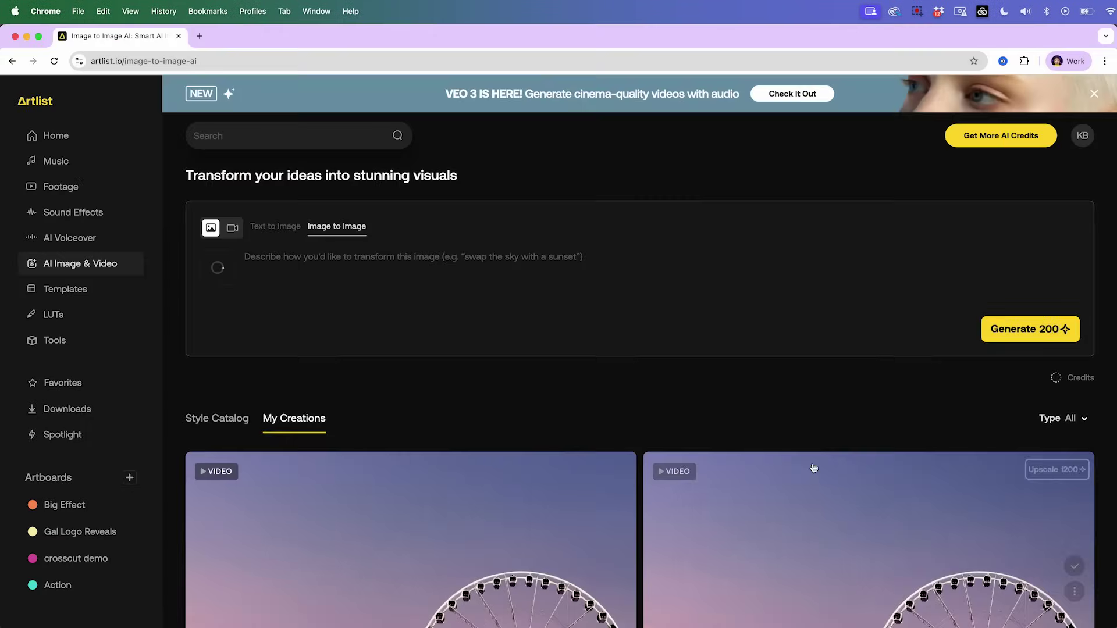
Generate a cleaned-up version of the ferris wheel frame with a written removal prompt, and upscale the resulting image.
{"action": "left_click", "coordinate": [310, 259]}
{"action": "type", "text": "Remove th"}
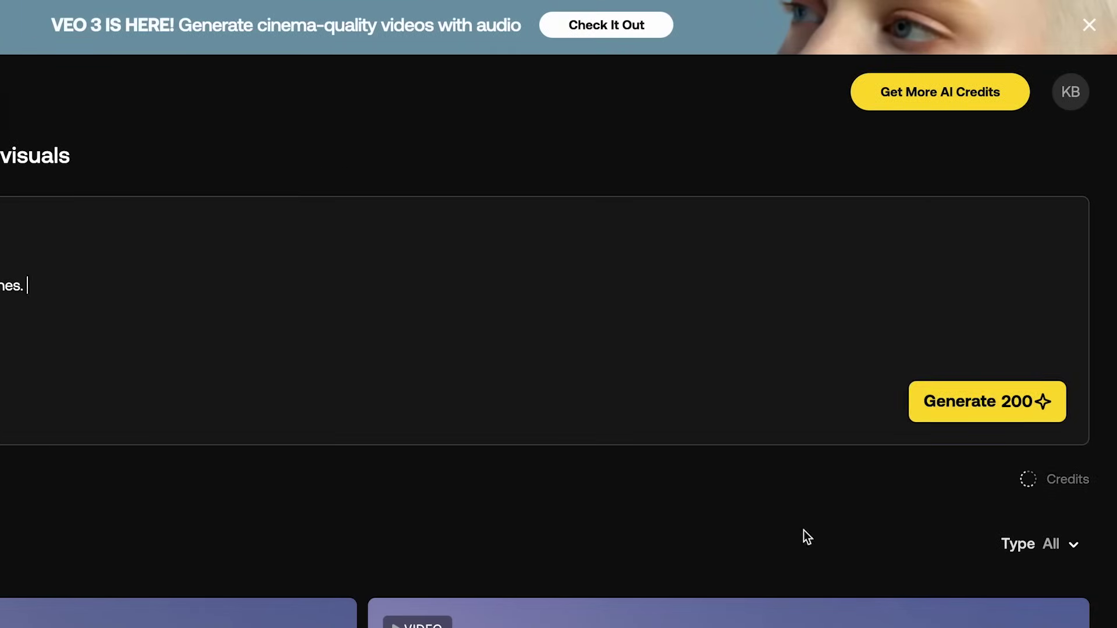
{"action": "left_click", "coordinate": [970, 407]}
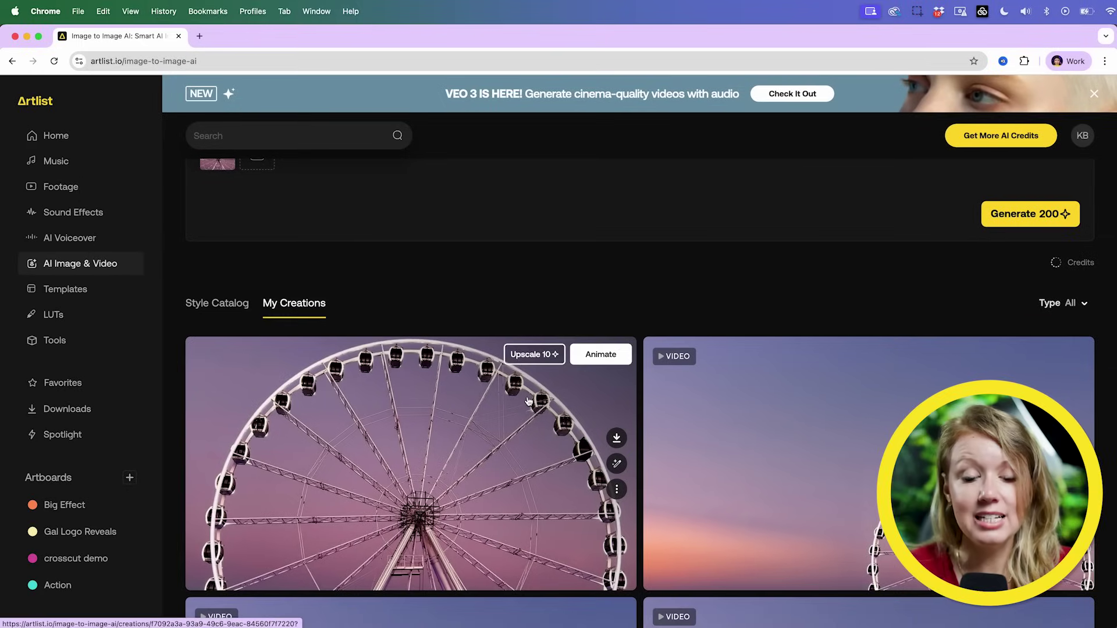
{"action": "left_click", "coordinate": [529, 356]}
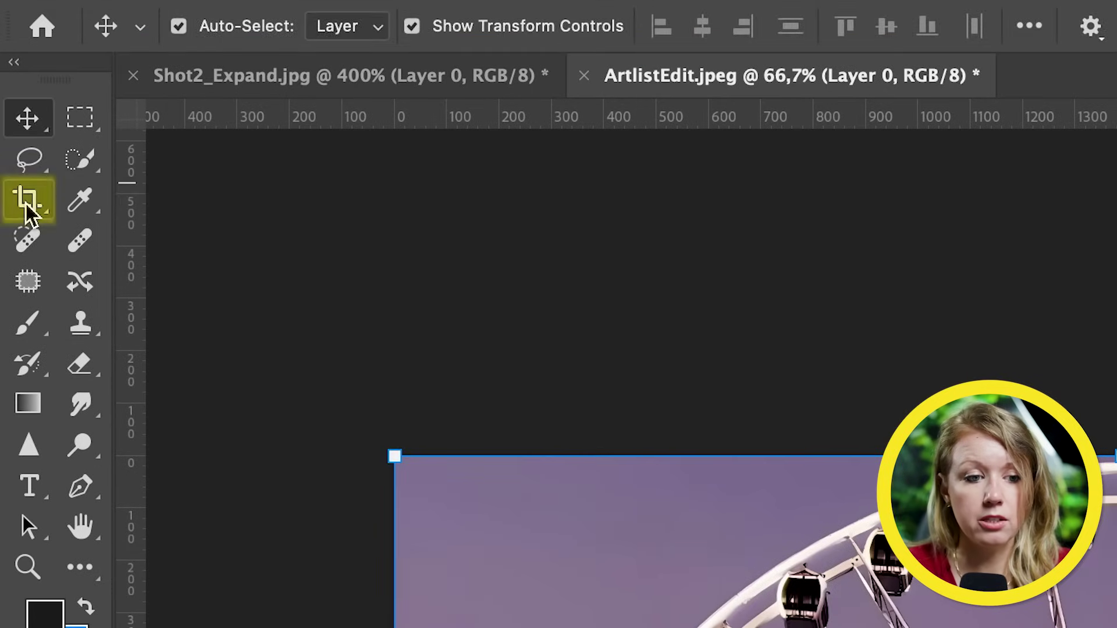
In Photoshop, extend the ArtlistEdit.jpeg canvas upward and to the left with the Crop tool at Original Ratio, to about 5621 x 3037 px.
{"action": "left_click", "coordinate": [25, 204]}
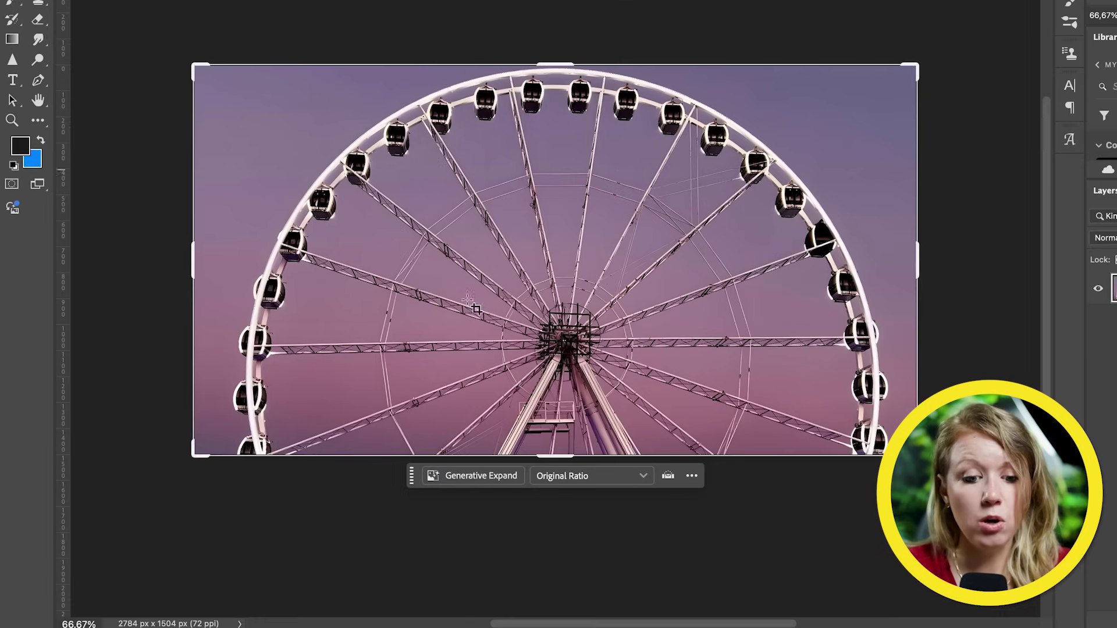
{"action": "left_click", "coordinate": [574, 480]}
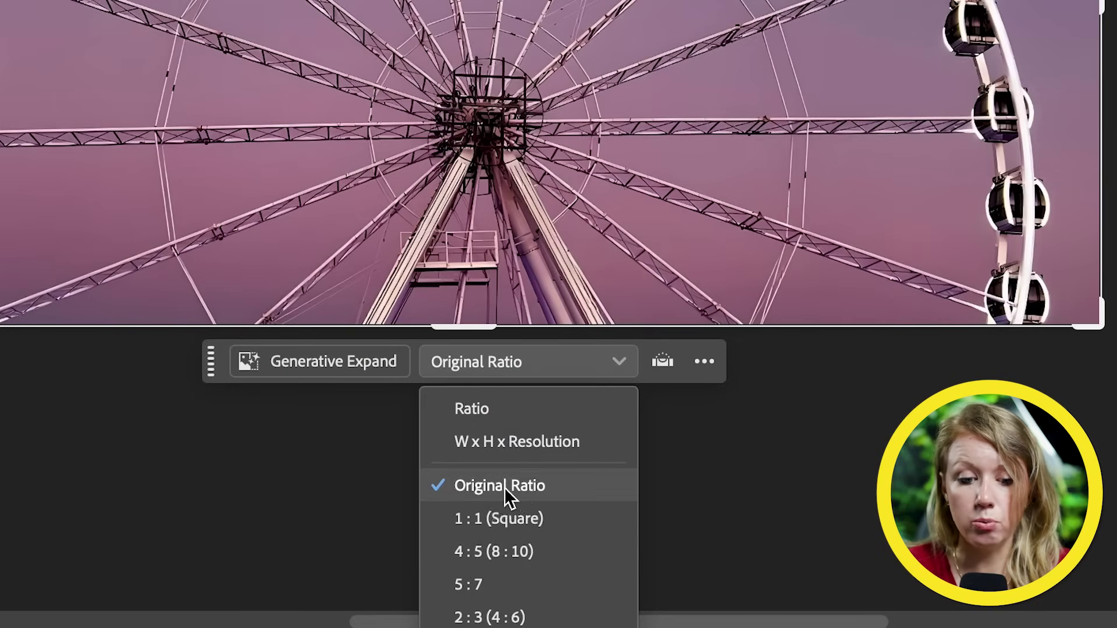
{"action": "left_click", "coordinate": [505, 491]}
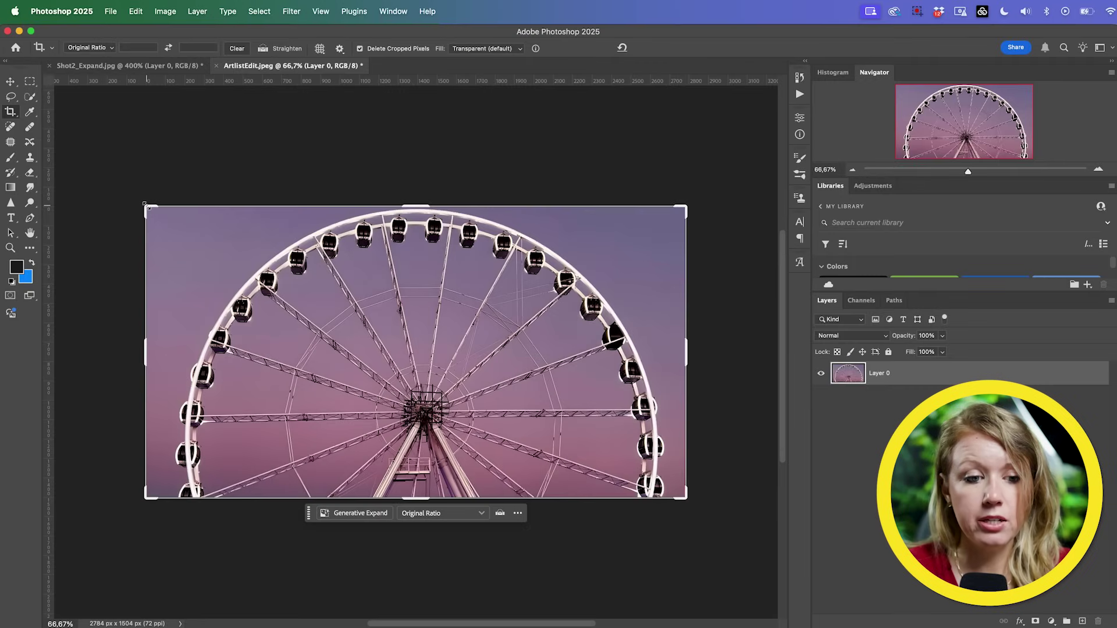
{"action": "left_click_drag", "start_coordinate": [146, 207], "coordinate": [52, 70]}
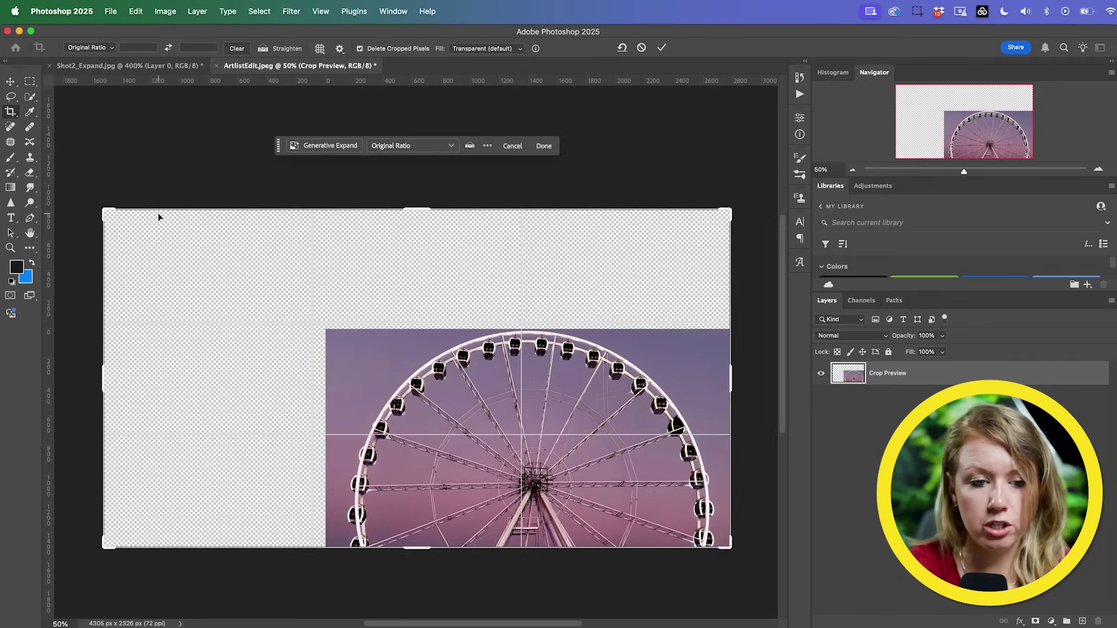
{"action": "left_click_drag", "start_coordinate": [107, 213], "coordinate": [93, 185]}
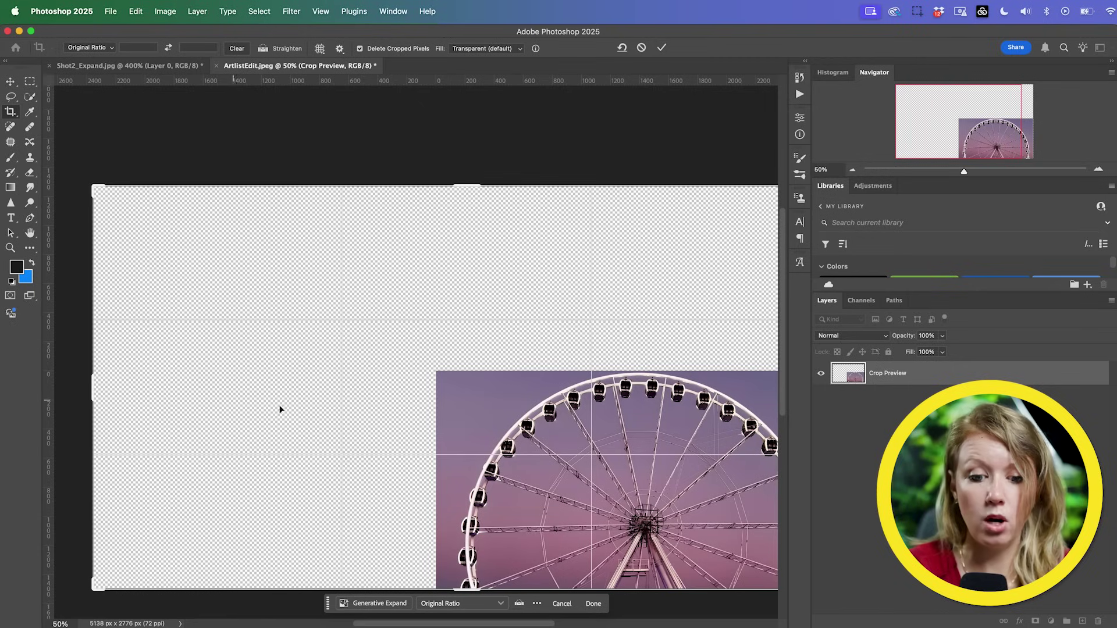
{"action": "left_click_drag", "start_coordinate": [98, 201], "coordinate": [81, 171]}
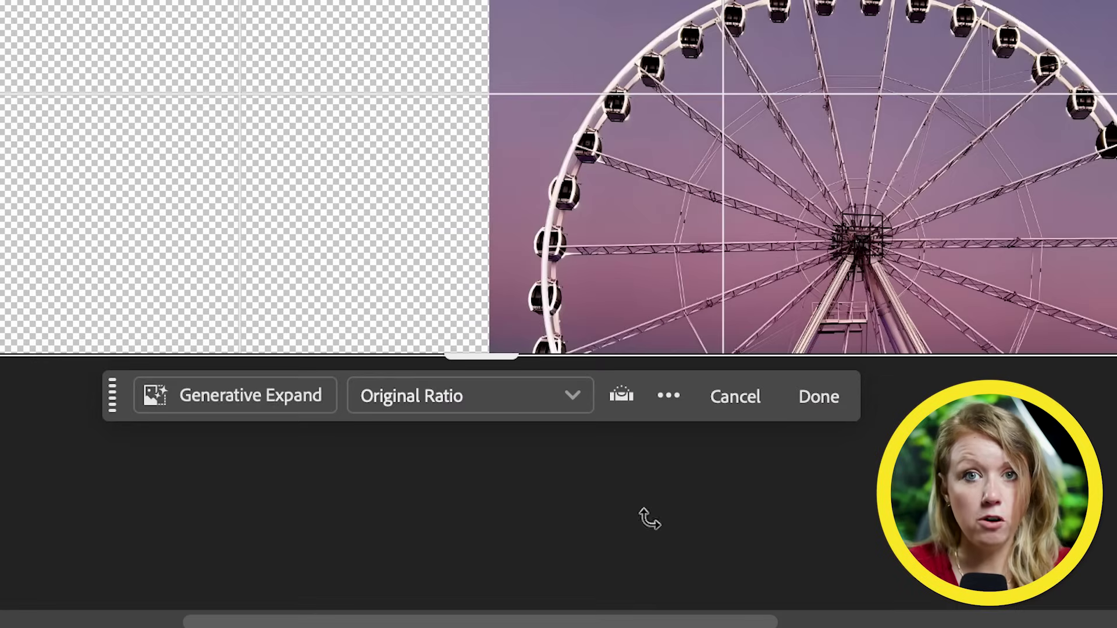
Fill the extended canvas using Generative Expand without a prompt, compare the variations, and keep the second one.
{"action": "left_click", "coordinate": [236, 397]}
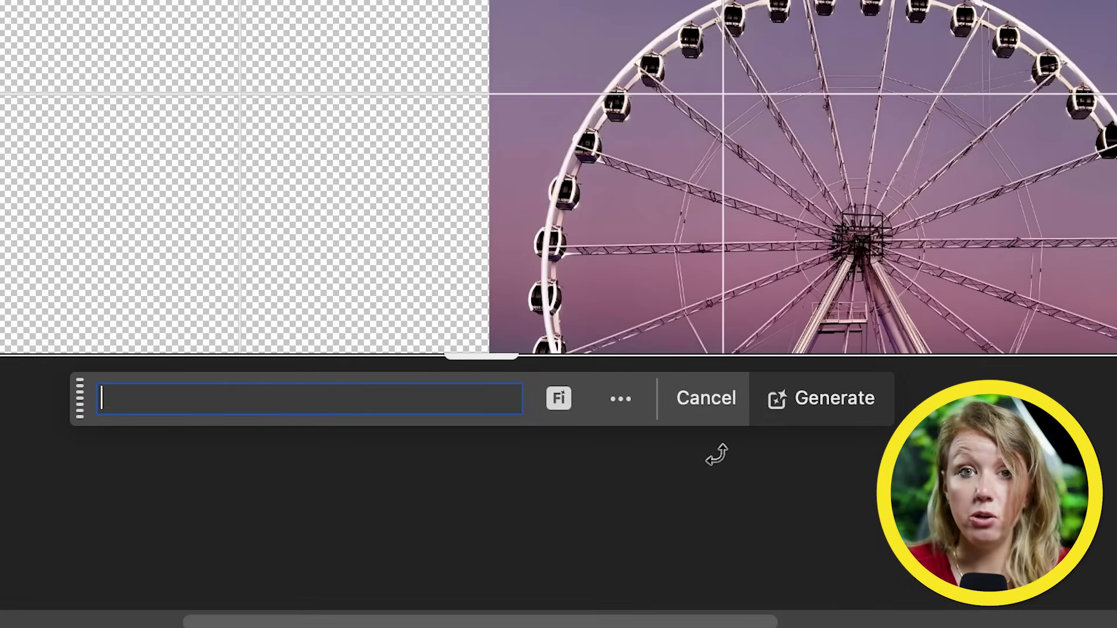
{"action": "left_click", "coordinate": [826, 408]}
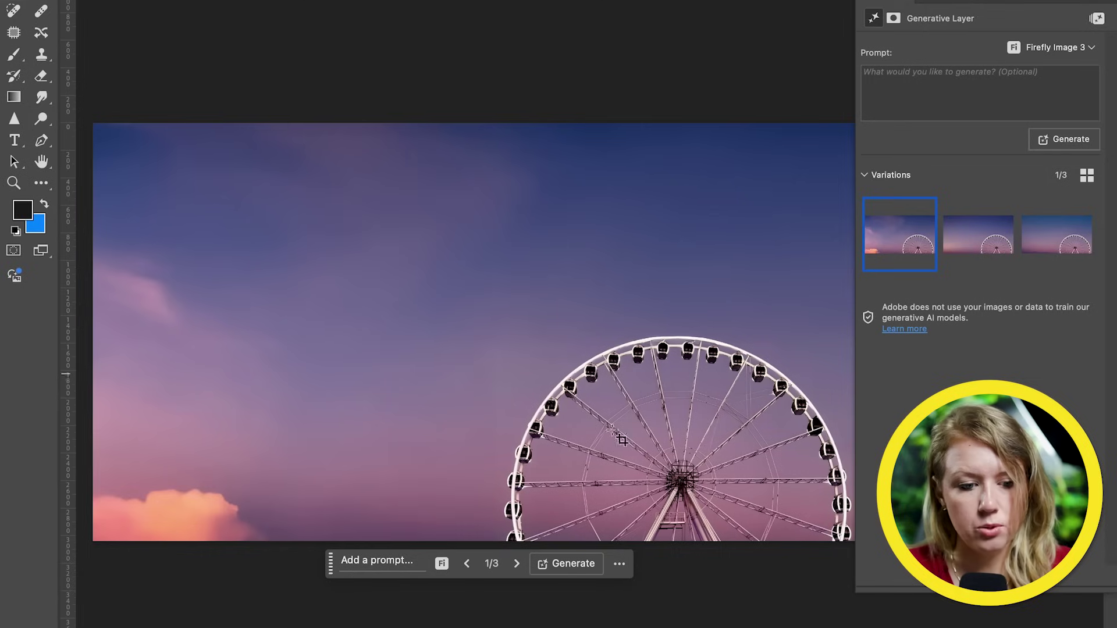
{"action": "mouse_move", "coordinate": [970, 232]}
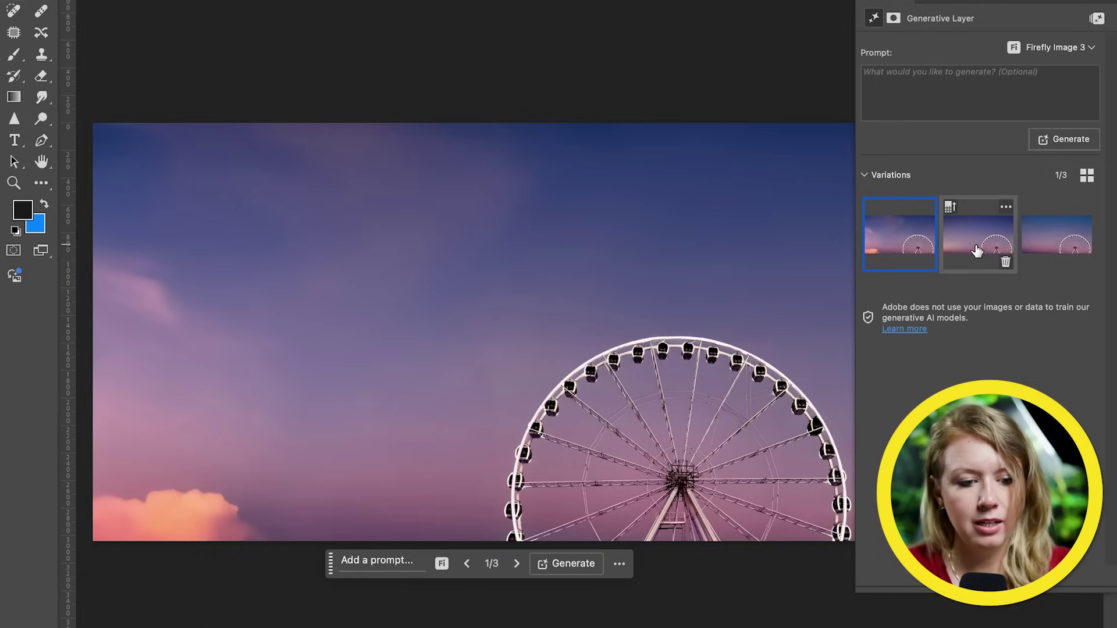
{"action": "left_click", "coordinate": [981, 251]}
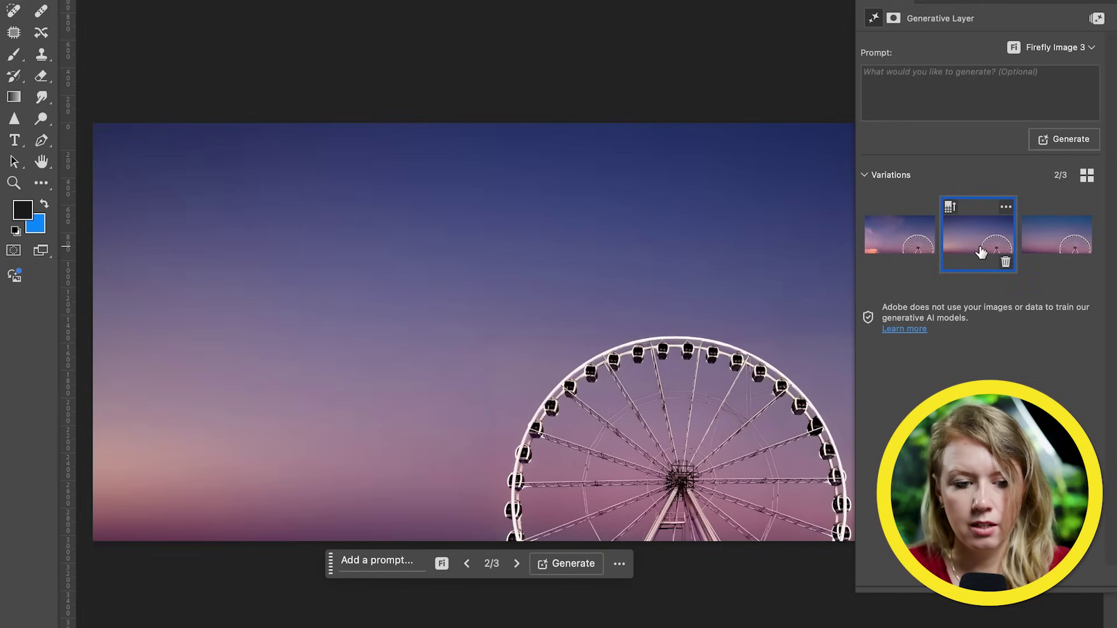
{"action": "left_click", "coordinate": [1061, 251]}
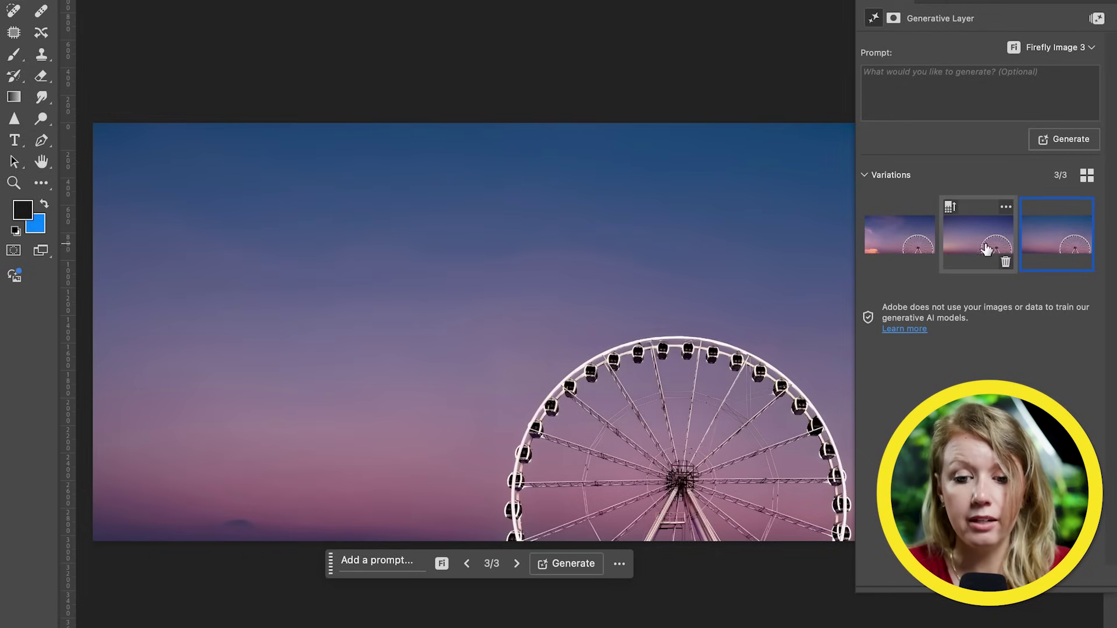
{"action": "left_click", "coordinate": [977, 252]}
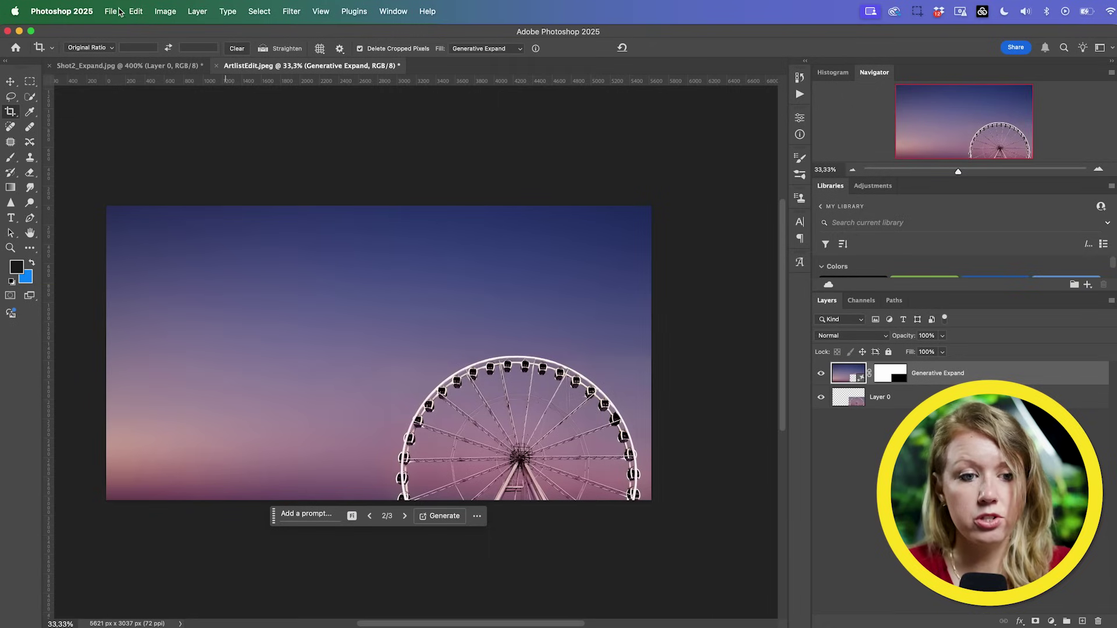
Export the expanded ferris wheel image as Expansion.jpg in the Filming Demo folder.
{"action": "left_click", "coordinate": [114, 11]}
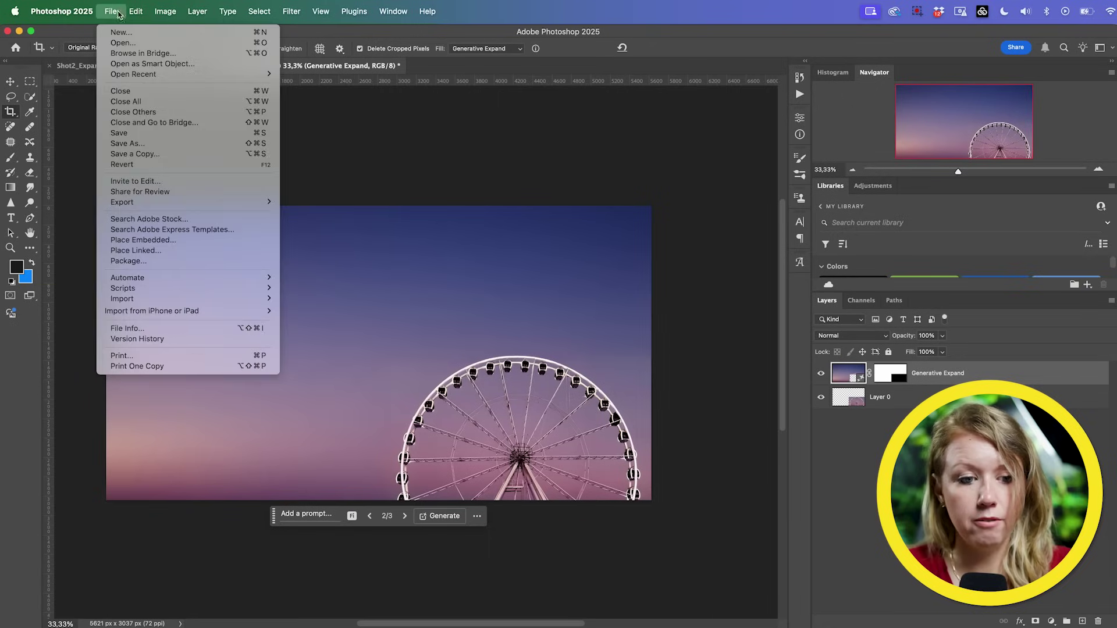
{"action": "mouse_move", "coordinate": [232, 202]}
{"action": "left_click", "coordinate": [358, 213]}
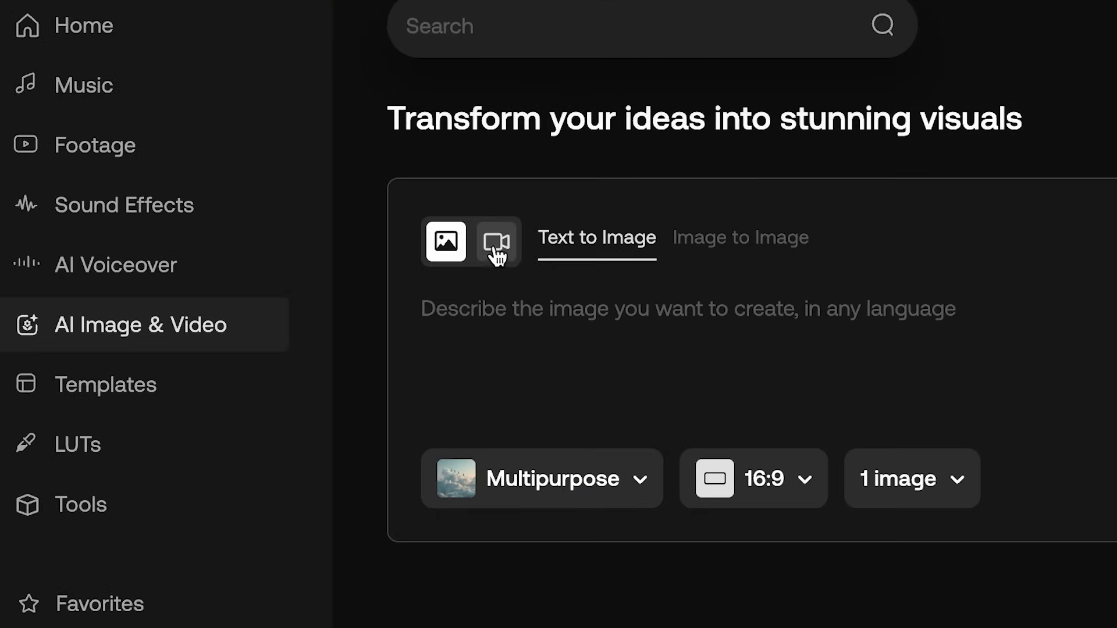
Switch to Artlist's AI Image & Video page and load Expansion.jpg as the source for an Image to Video generation.
{"action": "left_click", "coordinate": [497, 243]}
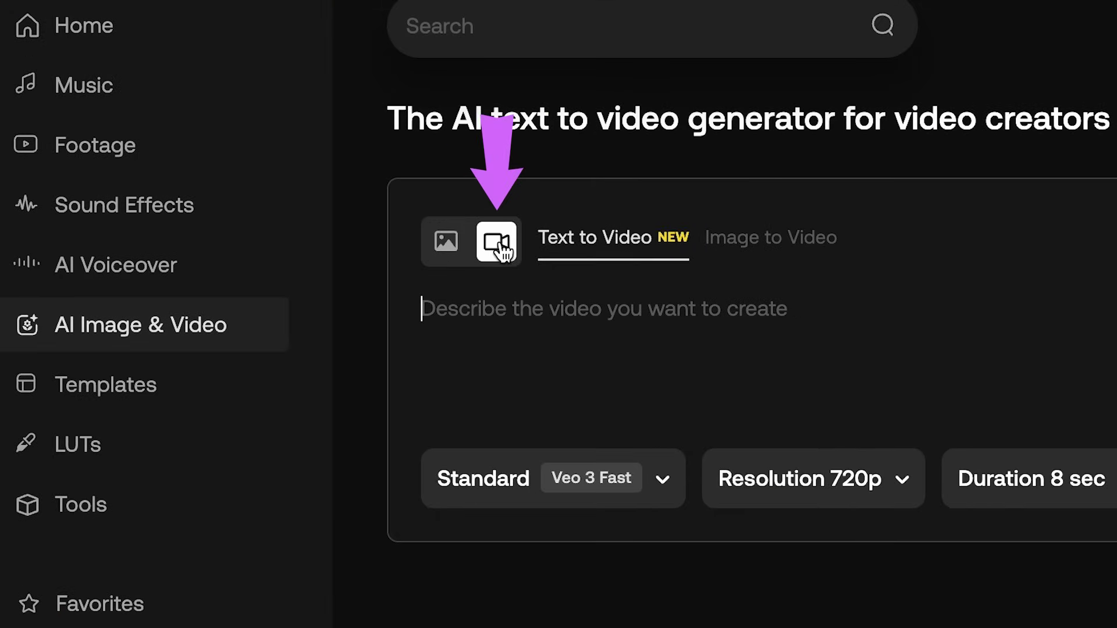
{"action": "left_click", "coordinate": [586, 353]}
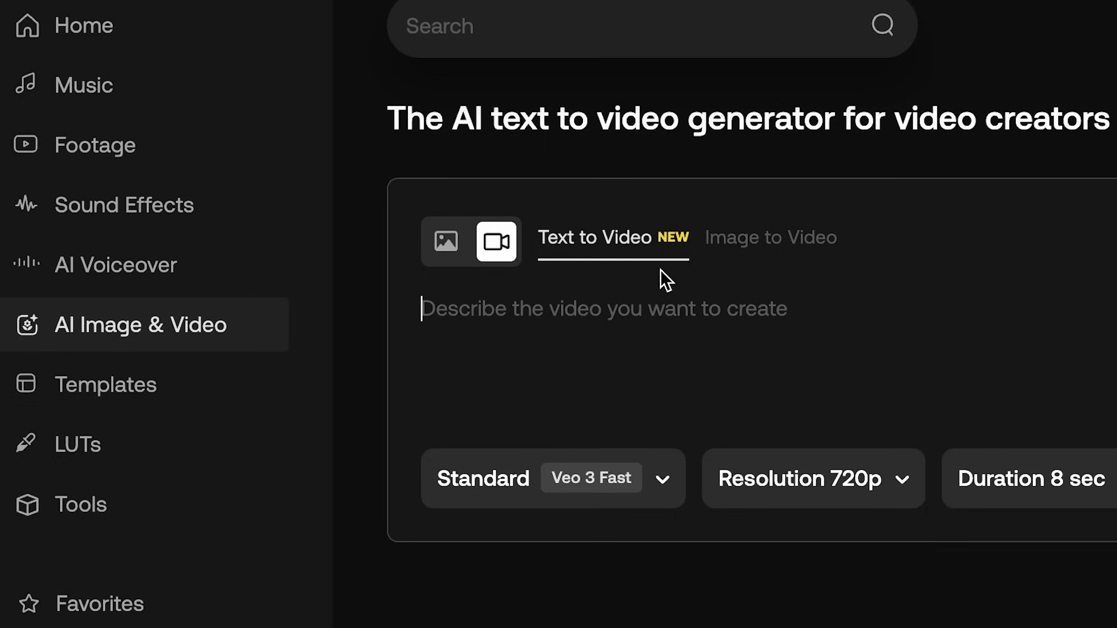
{"action": "left_click", "coordinate": [767, 249]}
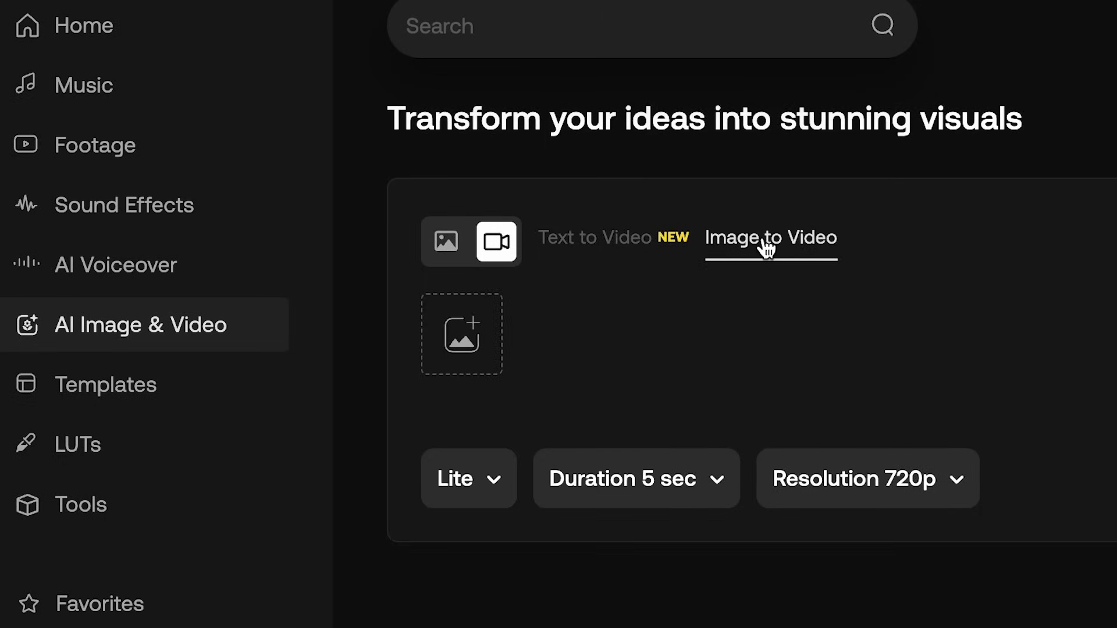
{"action": "left_click", "coordinate": [466, 348]}
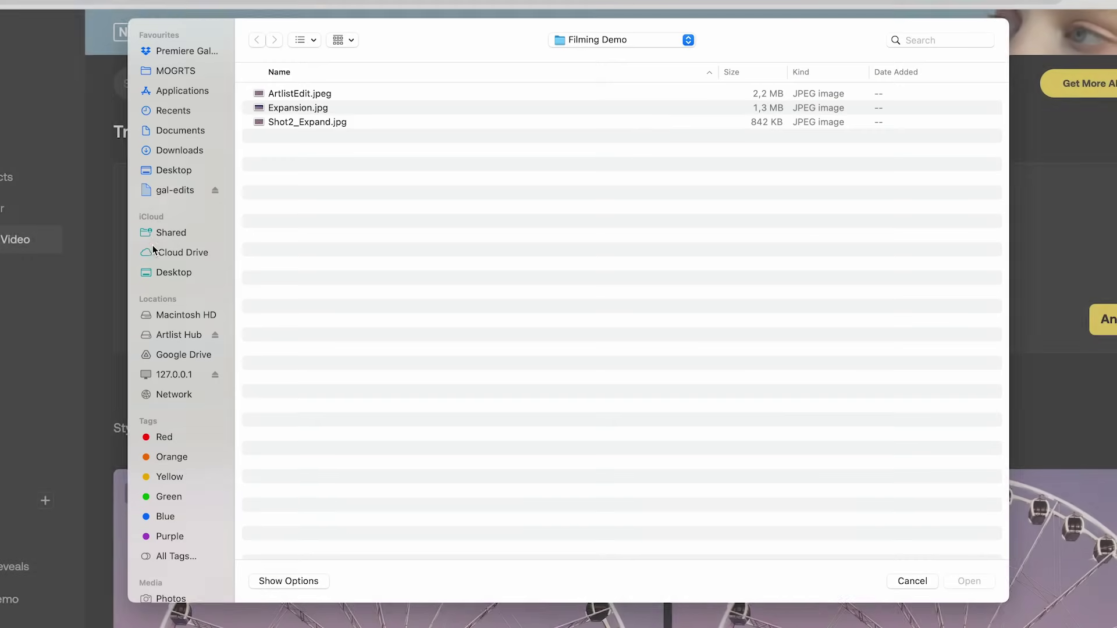
{"action": "left_click", "coordinate": [298, 114]}
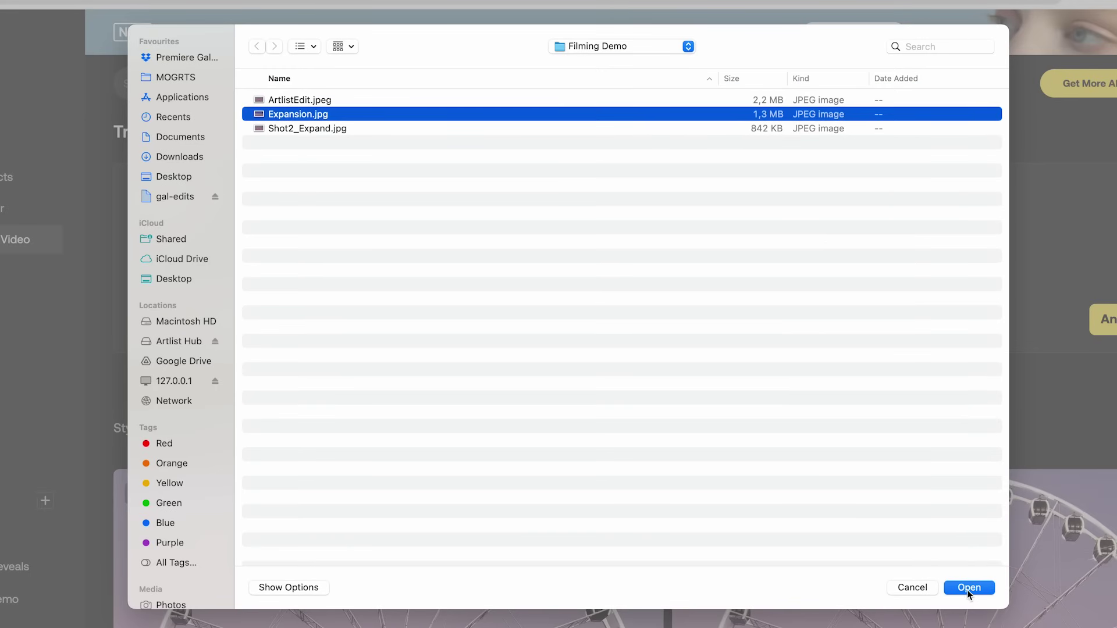
{"action": "left_click", "coordinate": [968, 587]}
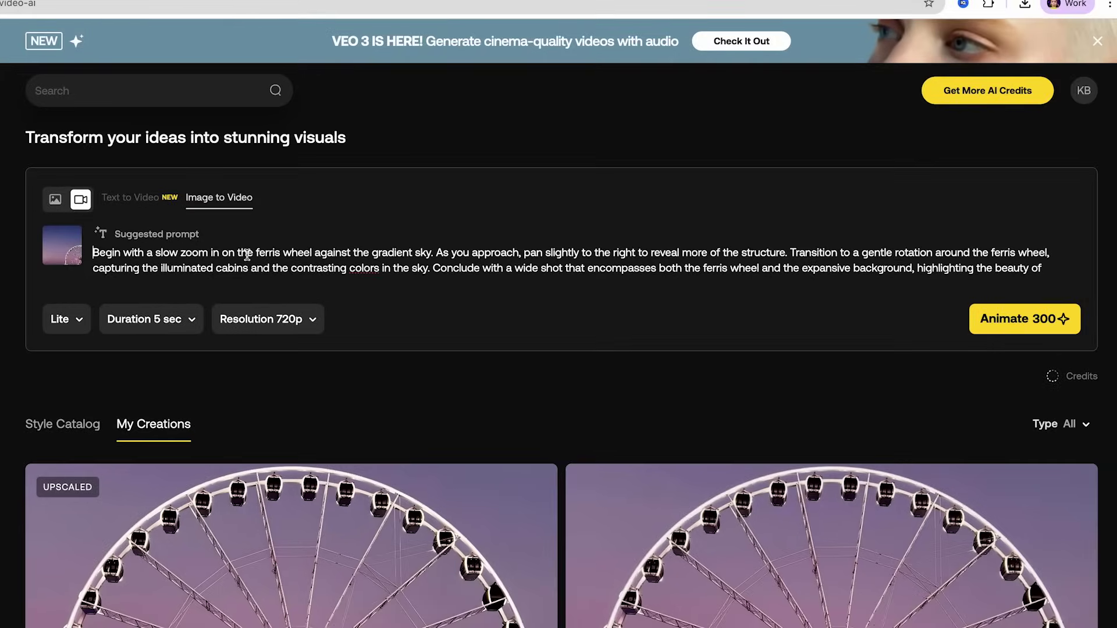
Replace the suggested prompt with "Make the ferris wheel rotate slowly counterclockwise. Still shot on a tripod.".
{"action": "scroll", "coordinate": [247, 255], "scroll_direction": "down", "scroll_amount": 1}
{"action": "scroll", "coordinate": [247, 255], "scroll_direction": "up", "scroll_amount": 1}
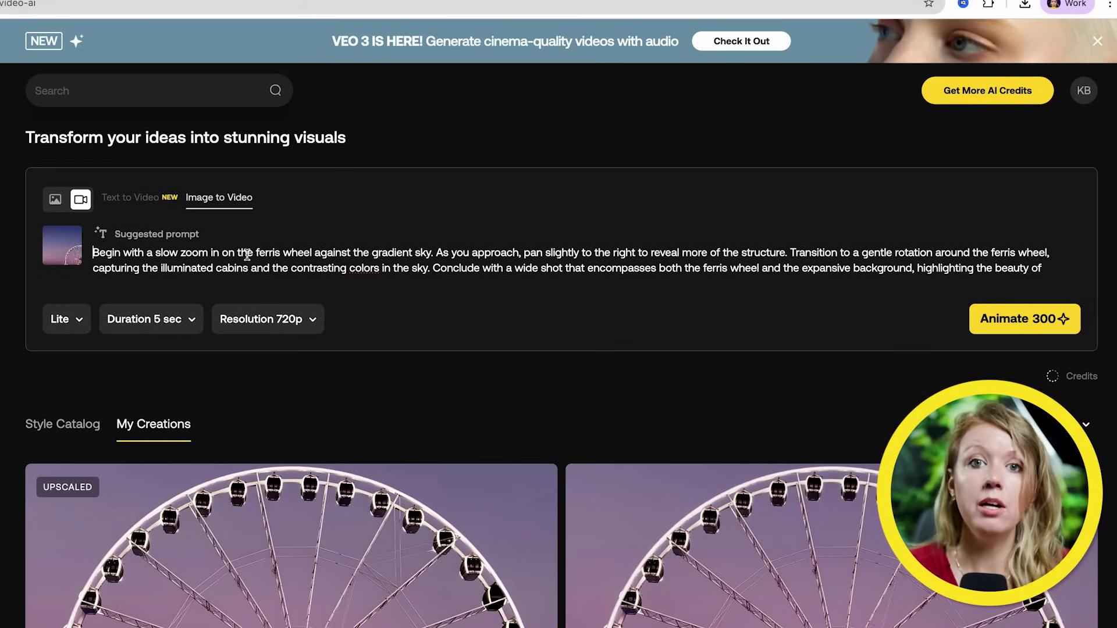
{"action": "key", "text": "ctrl+a"}
{"action": "key", "text": "BackSpace"}
{"action": "type", "text": "Make the ferris wheel rotate slowly counterclockwise. Still shot on a tripod."}
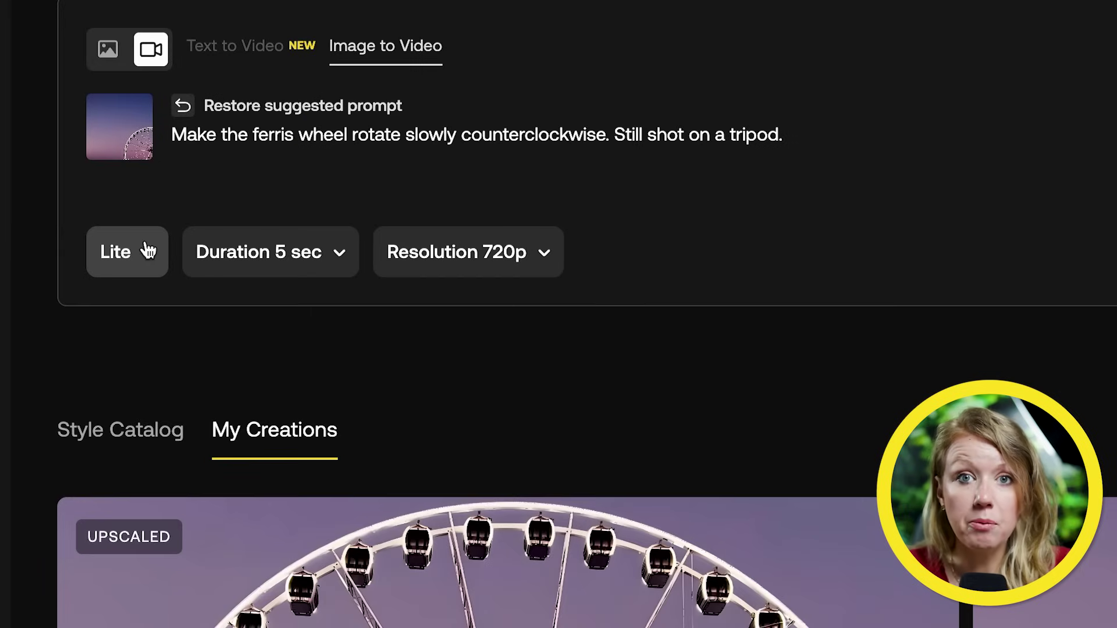
Choose the Pro (Veo 3) model and add "Carnival background ambience." to the end of the video prompt.
{"action": "left_click", "coordinate": [148, 251]}
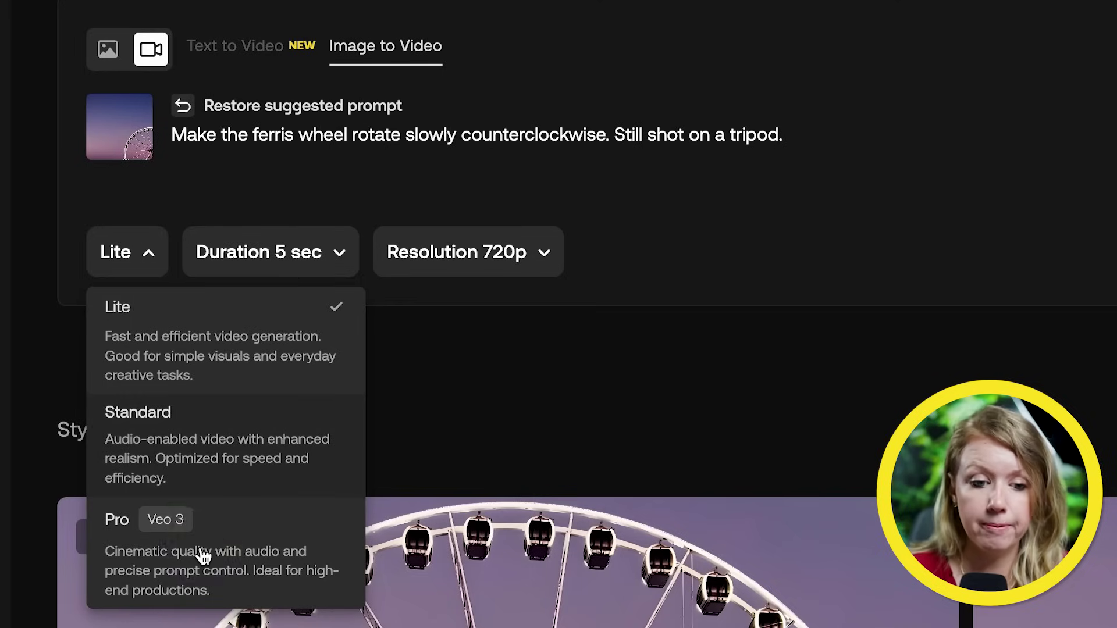
{"action": "left_click", "coordinate": [203, 555]}
{"action": "scroll", "coordinate": [819, 253], "scroll_direction": "up", "scroll_amount": 2}
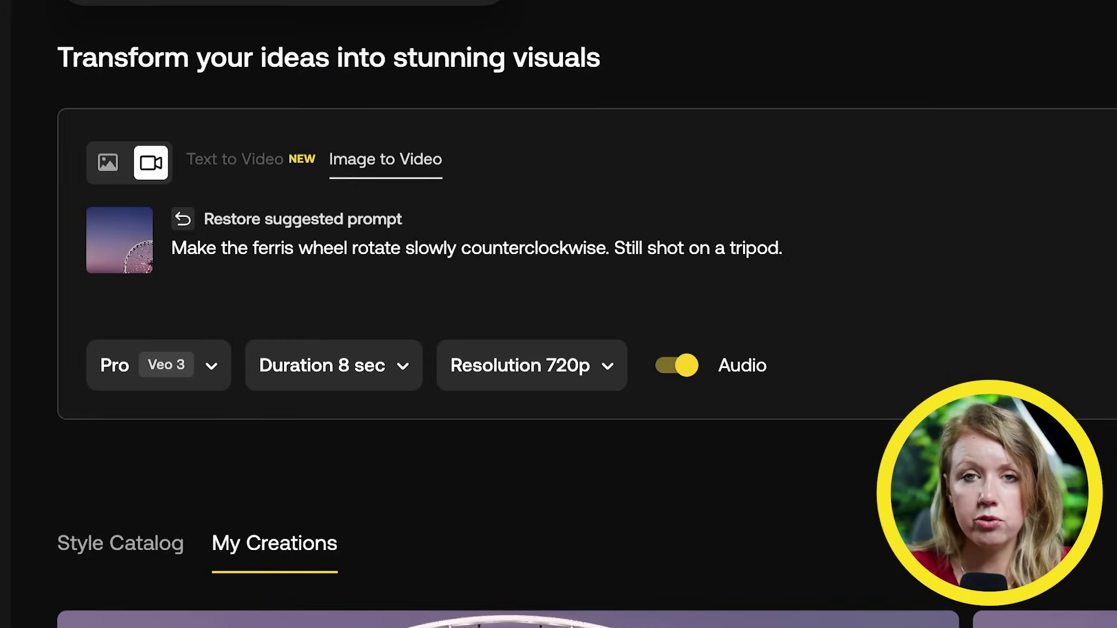
{"action": "type", "text": "Carnival background ambience"}
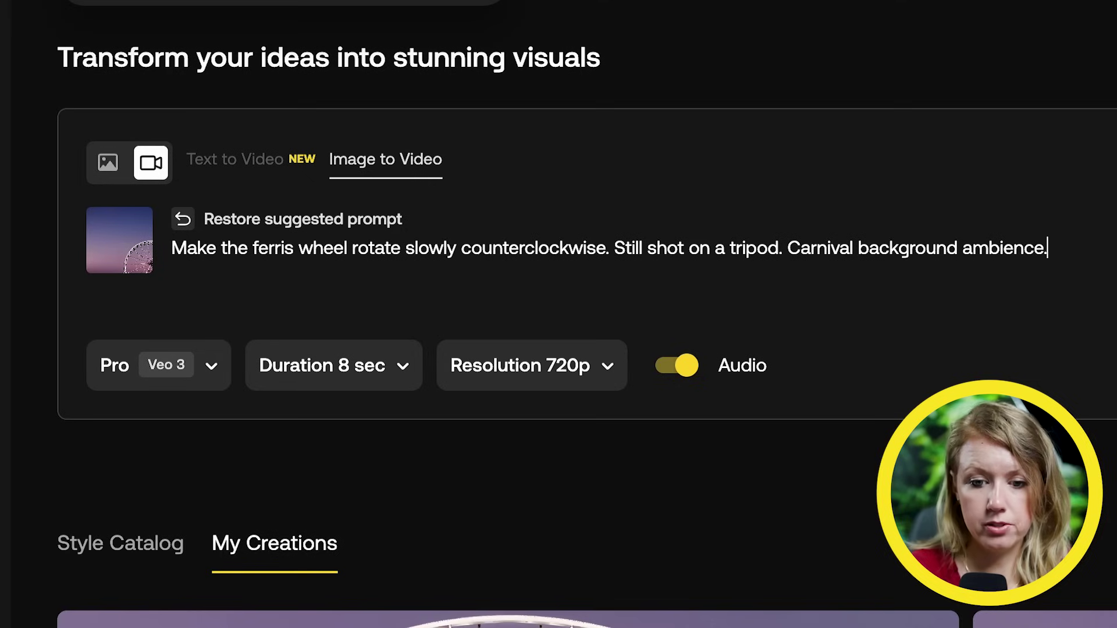
{"action": "type", "text": "."}
Set the video resolution to 1080p and generate the animation with audio.
{"action": "left_click", "coordinate": [563, 382]}
{"action": "left_click", "coordinate": [551, 469]}
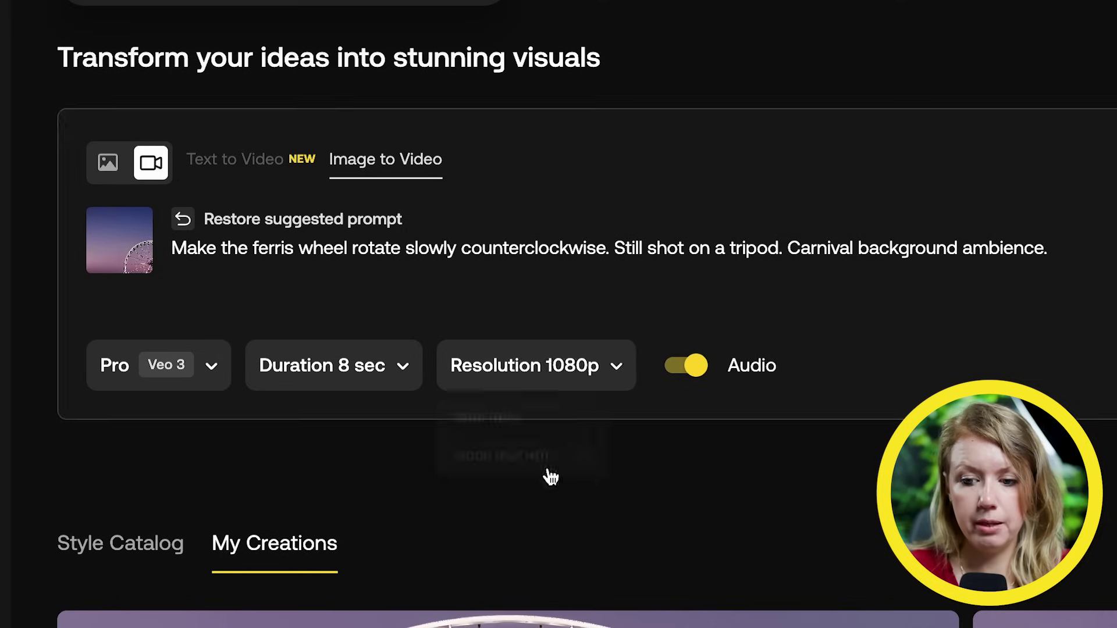
{"action": "left_click", "coordinate": [966, 320]}
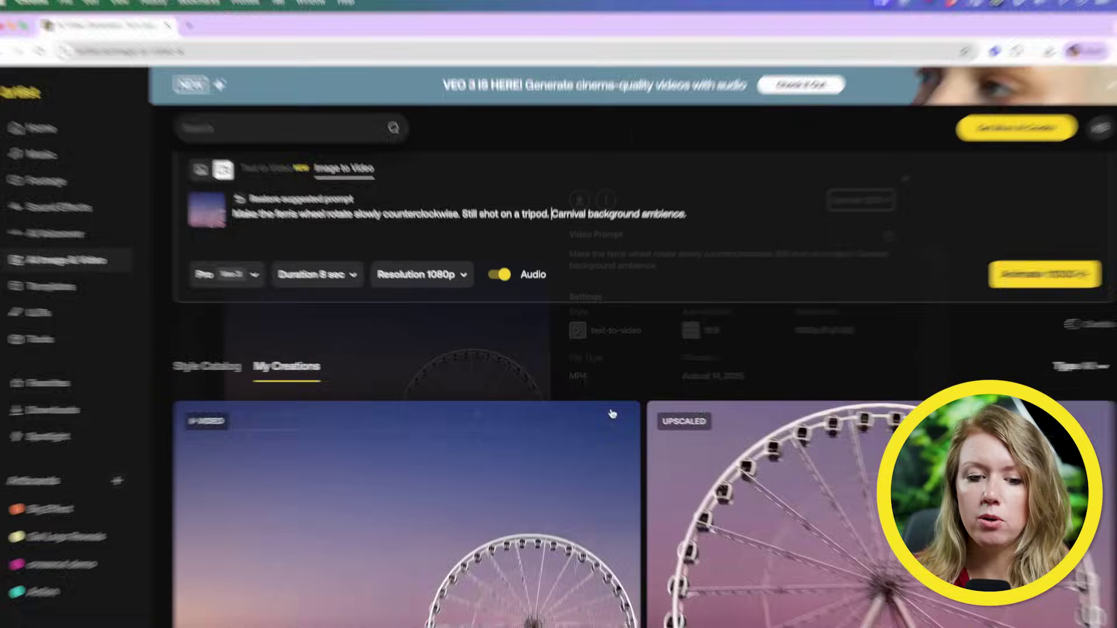
Open the newly generated carnival ambience video from My Creations, play it, and close its preview.
{"action": "left_click", "coordinate": [608, 463]}
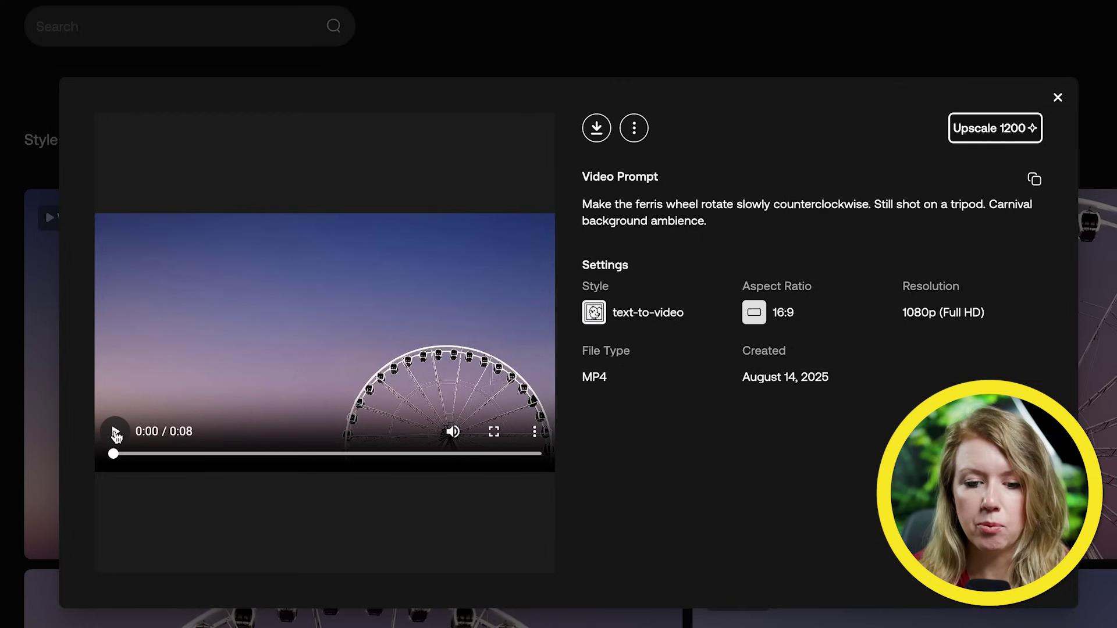
{"action": "left_click", "coordinate": [115, 434]}
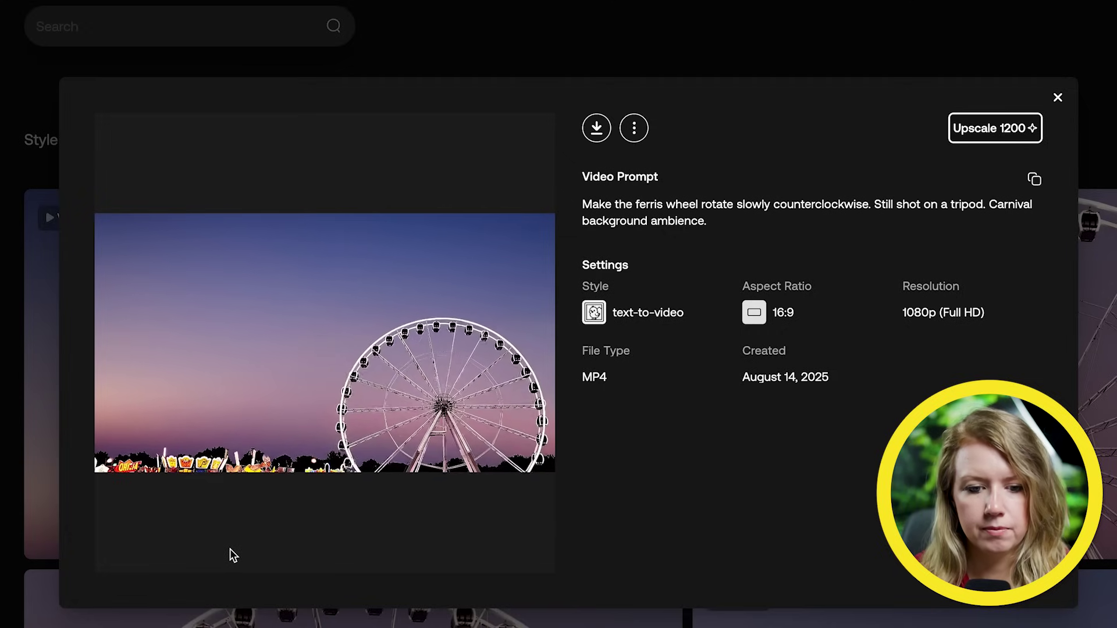
{"action": "left_click", "coordinate": [1057, 99]}
Play the earlier ferris wheel video in My Creations whose prompt has no carnival ambience, and replay it from the start.
{"action": "scroll", "coordinate": [1046, 129], "scroll_direction": "up", "scroll_amount": 5}
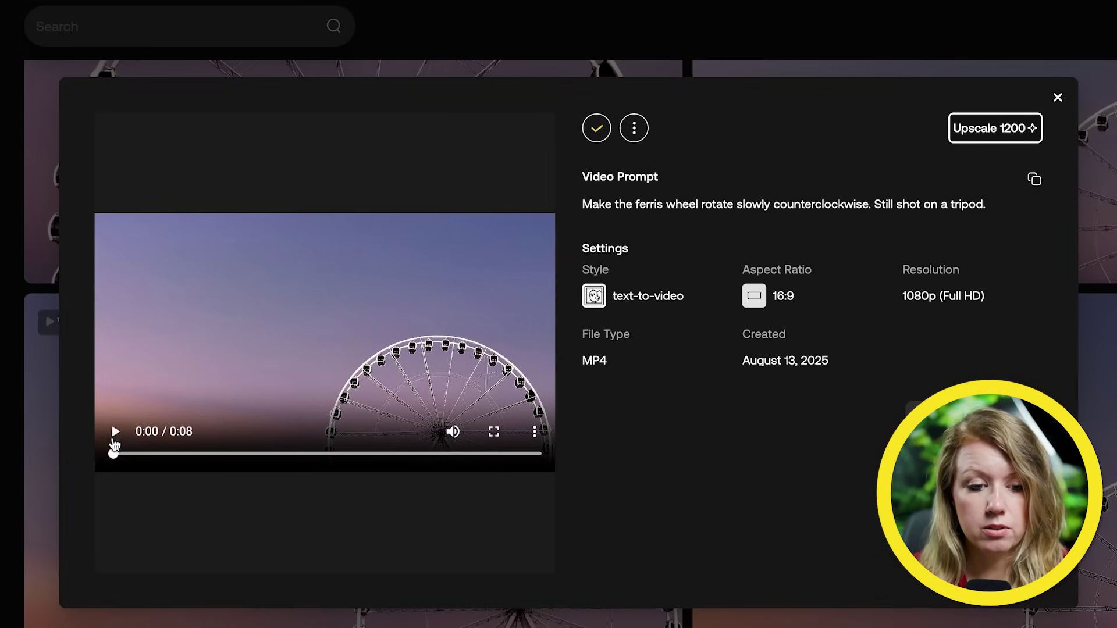
{"action": "left_click", "coordinate": [115, 431]}
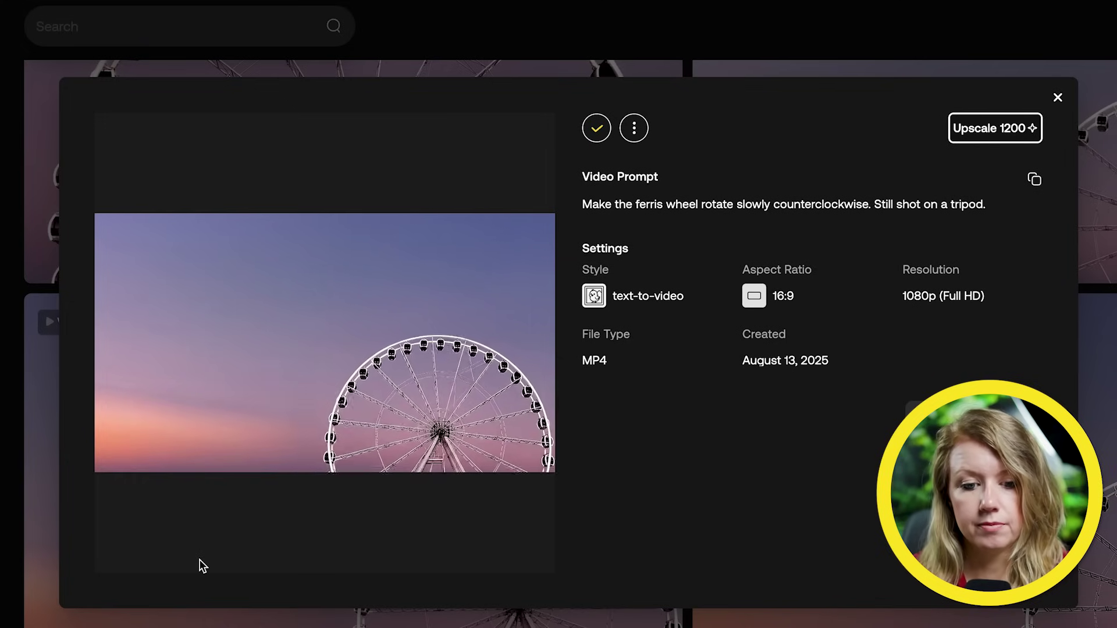
{"action": "left_click", "coordinate": [114, 454]}
{"action": "left_click", "coordinate": [114, 460]}
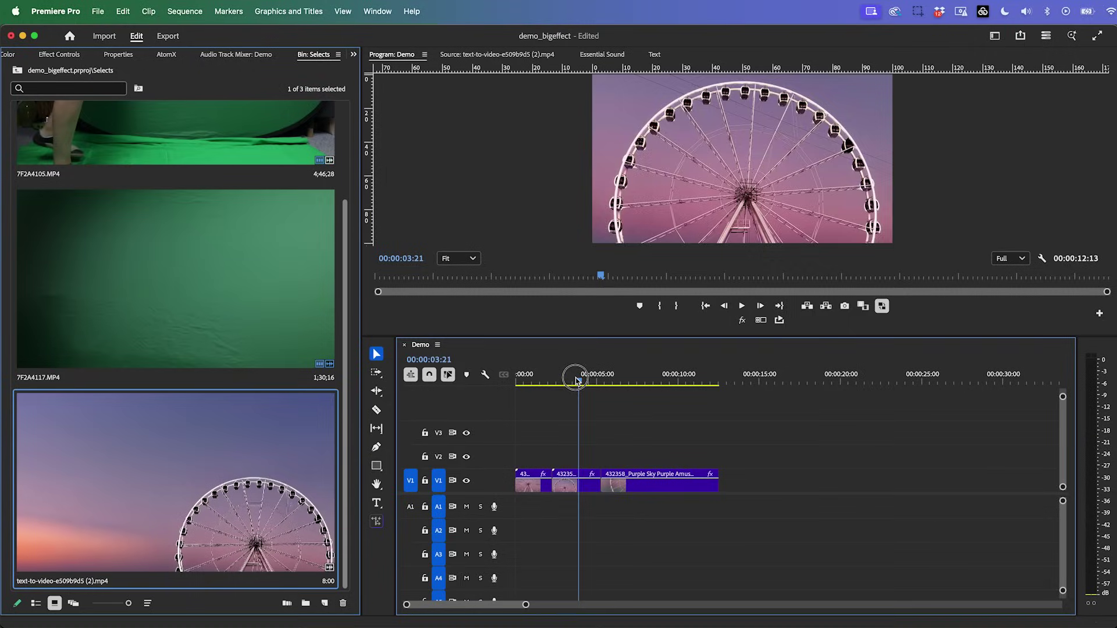
Replace the second ferris wheel clip on V1 with text-to-video-e509b9d5 (2).mp4, trimmed to that clip's length.
{"action": "mouse_move", "coordinate": [576, 386]}
{"action": "left_mouse_down"}
{"action": "mouse_move", "coordinate": [554, 386]}
{"action": "mouse_move", "coordinate": [584, 394]}
{"action": "mouse_move", "coordinate": [569, 391]}
{"action": "mouse_move", "coordinate": [578, 387]}
{"action": "left_mouse_up"}
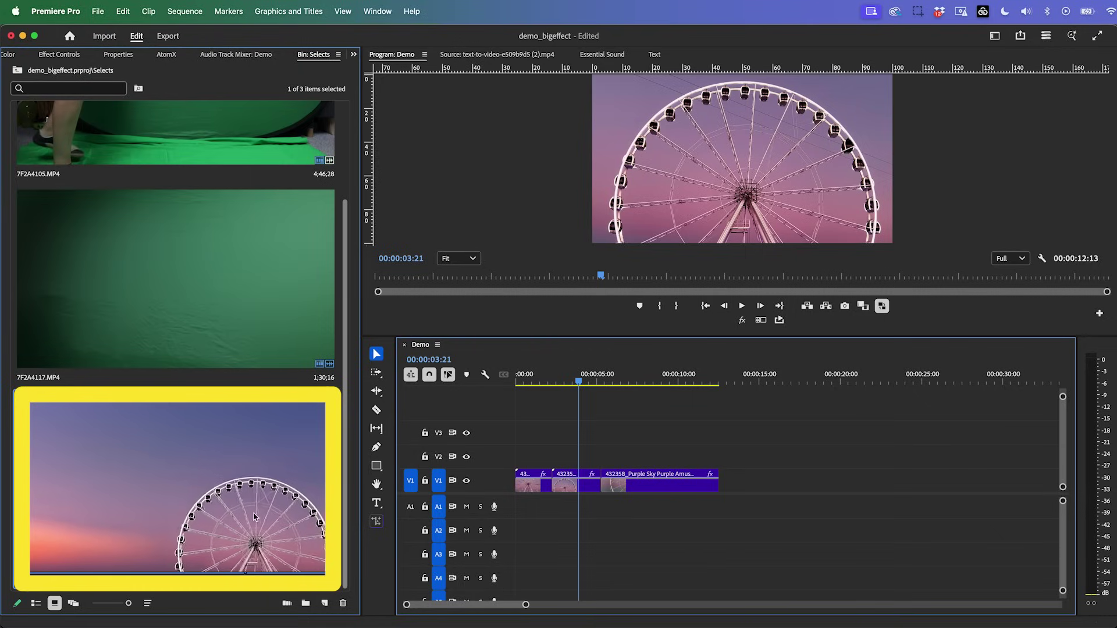
{"action": "left_click_drag", "start_coordinate": [157, 504], "coordinate": [557, 454]}
{"action": "left_click_drag", "start_coordinate": [683, 456], "coordinate": [662, 462]}
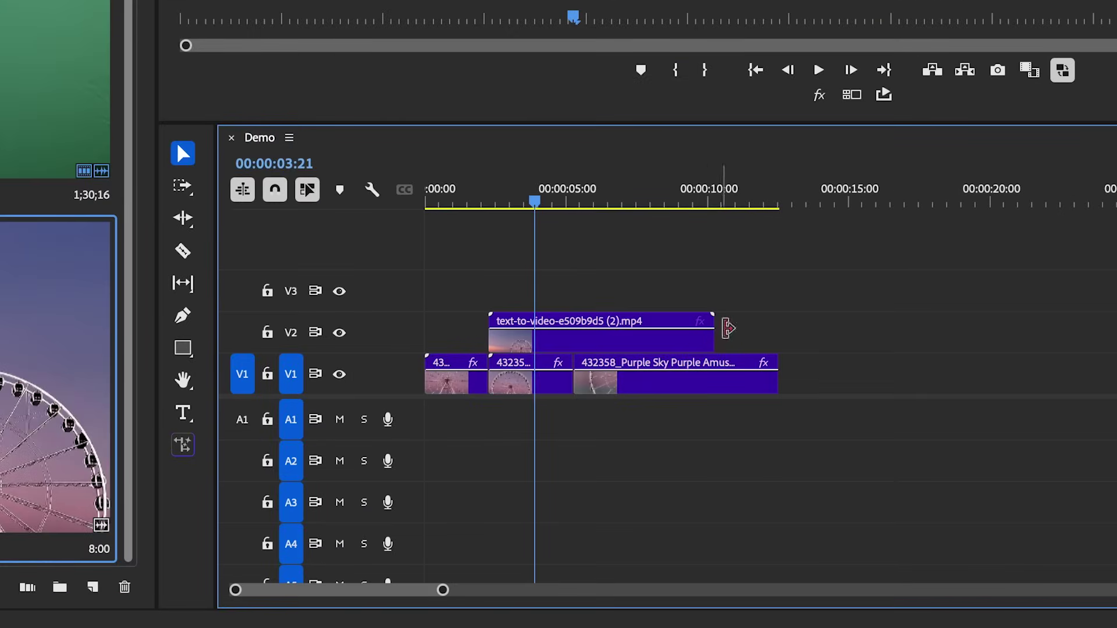
{"action": "left_click_drag", "start_coordinate": [682, 341], "coordinate": [512, 384]}
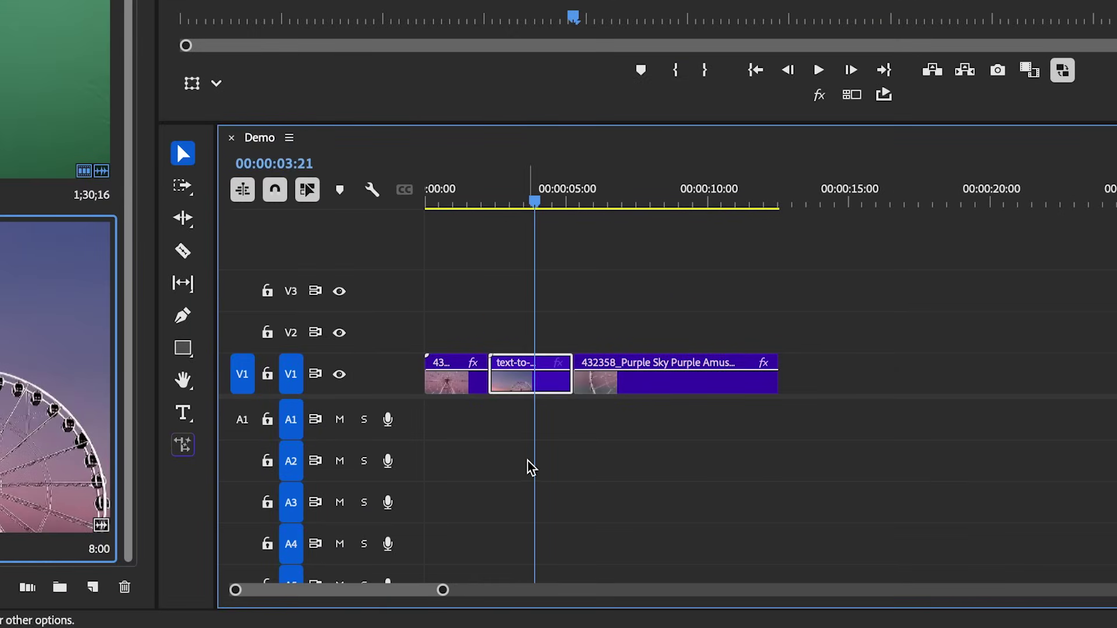
Turn on the V2 track output to show the green-screen footage and go to about 00:00:03:20.
{"action": "left_click", "coordinate": [267, 341]}
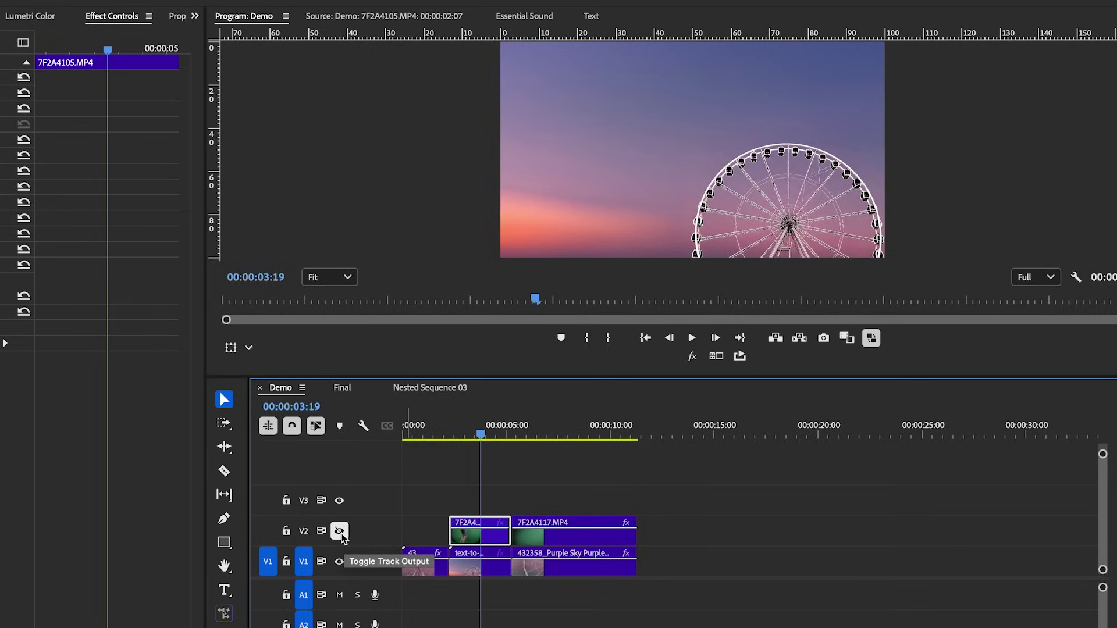
{"action": "left_click", "coordinate": [340, 532]}
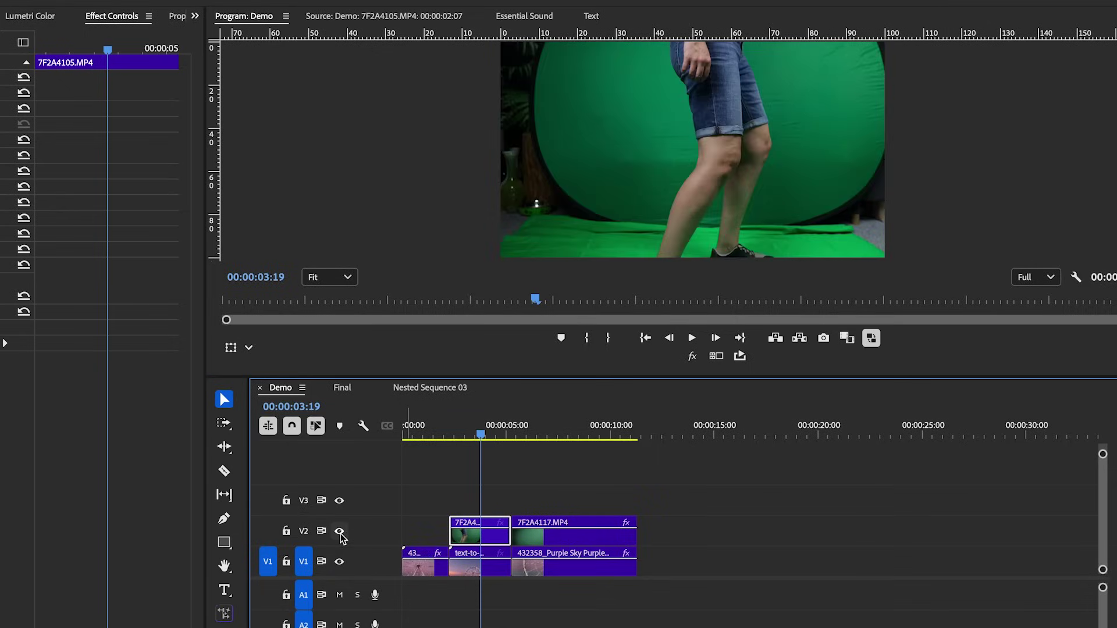
{"action": "left_click_drag", "start_coordinate": [521, 433], "coordinate": [482, 434]}
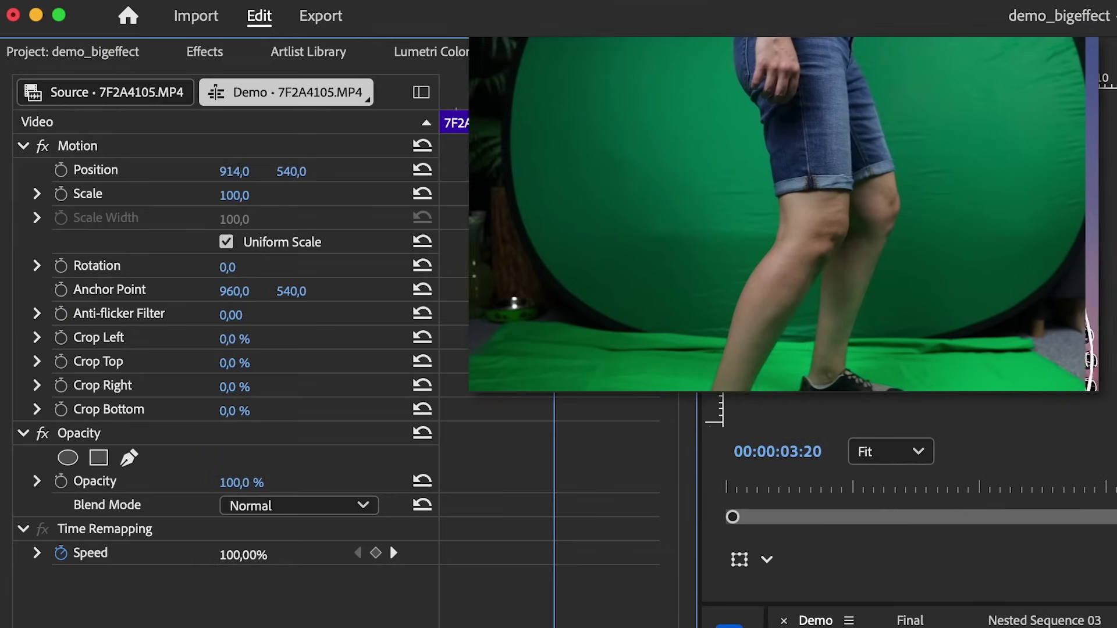
Set the 7F2A4105.MP4 clip's position to -236, 678 and its scale to 143, and check the framing.
{"action": "left_click_drag", "start_coordinate": [234, 171], "coordinate": [189, 171]}
{"action": "left_click_drag", "start_coordinate": [232, 195], "coordinate": [252, 198]}
{"action": "mouse_move", "coordinate": [579, 392]}
{"action": "left_mouse_down"}
{"action": "mouse_move", "coordinate": [602, 404]}
{"action": "mouse_move", "coordinate": [576, 407]}
{"action": "left_mouse_up"}
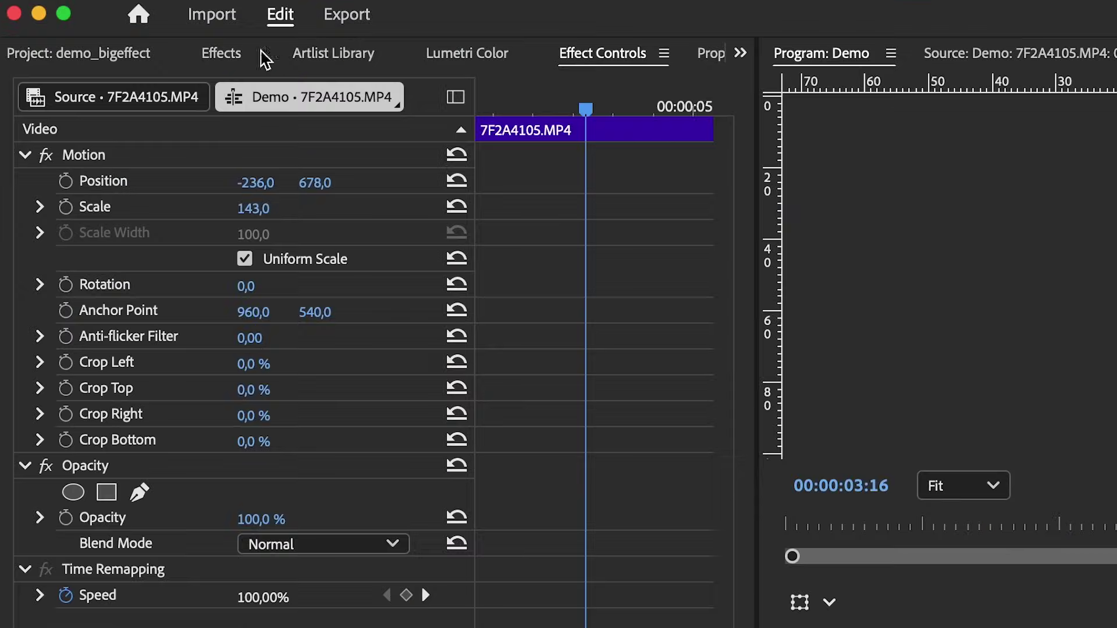
Find the Ultra Key effect and apply it to the 7F2A4105.MP4 clip.
{"action": "left_click", "coordinate": [222, 55]}
{"action": "left_click", "coordinate": [150, 88]}
{"action": "type", "text": "ultra key"}
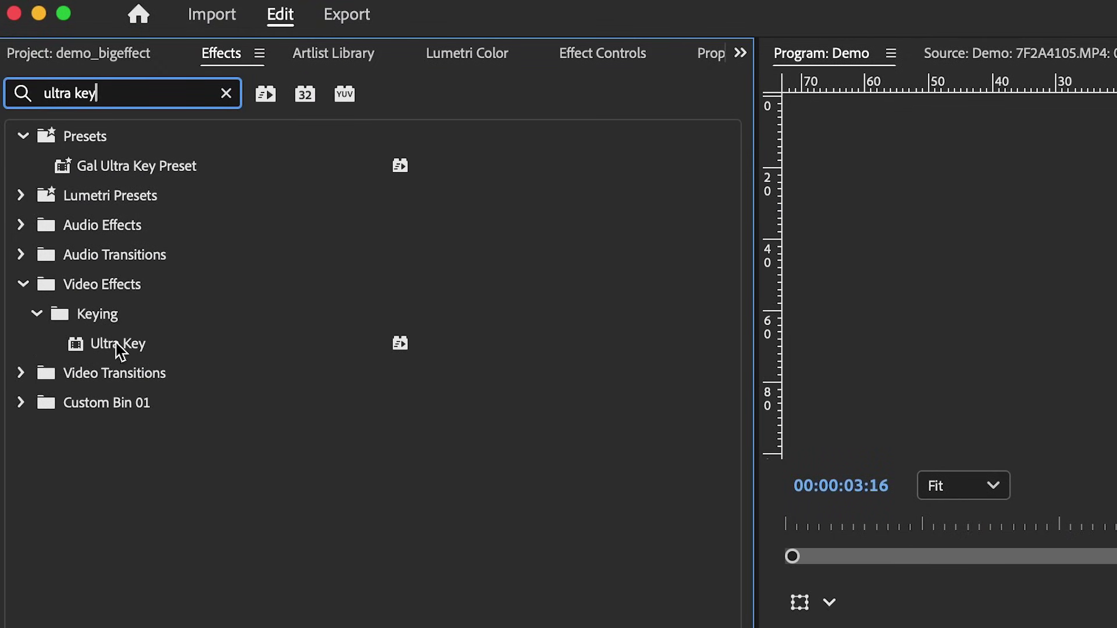
{"action": "left_click", "coordinate": [117, 344]}
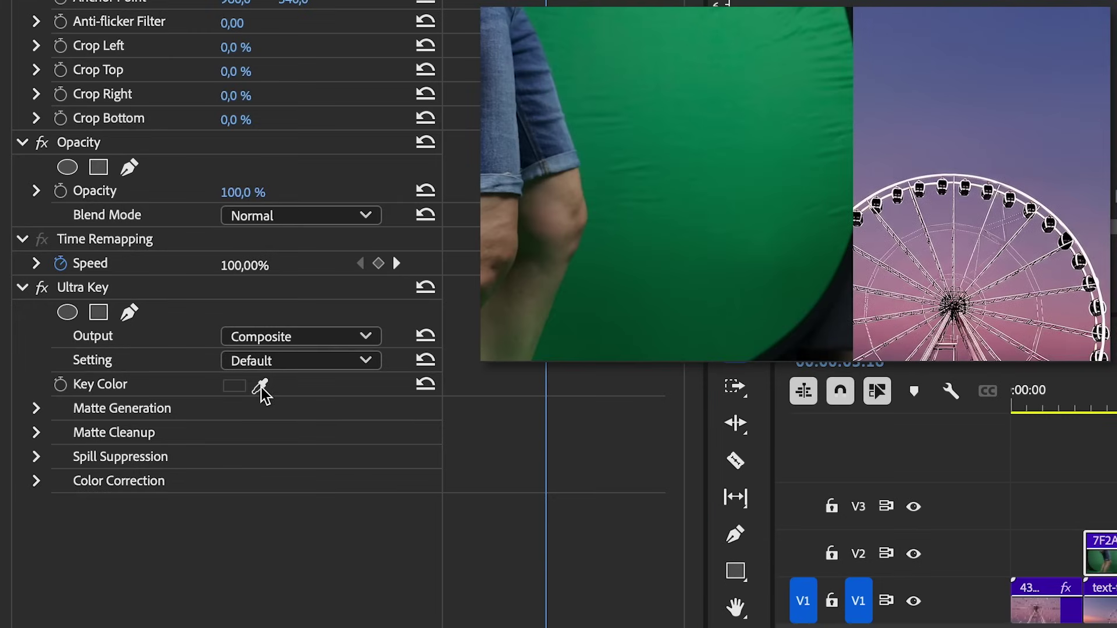
Sample the green backdrop as the Ultra Key color and choose the Aggressive setting.
{"action": "left_click_drag", "start_coordinate": [263, 422], "coordinate": [592, 318]}
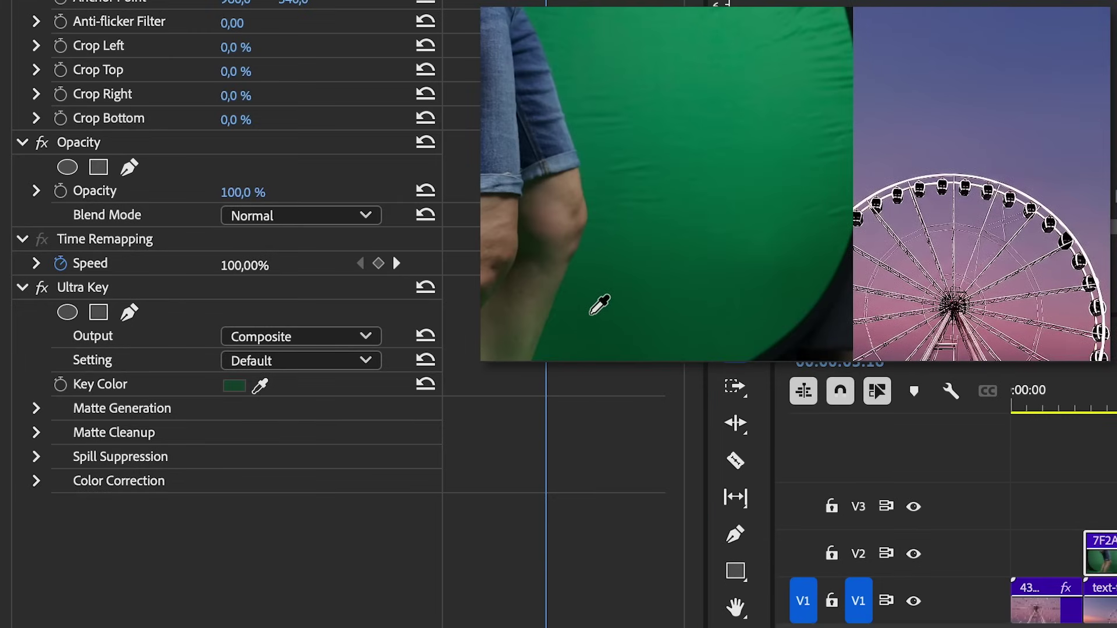
{"action": "mouse_move", "coordinate": [591, 314]}
{"action": "left_mouse_down"}
{"action": "mouse_move", "coordinate": [625, 323]}
{"action": "mouse_move", "coordinate": [631, 303]}
{"action": "mouse_move", "coordinate": [609, 316]}
{"action": "left_mouse_up"}
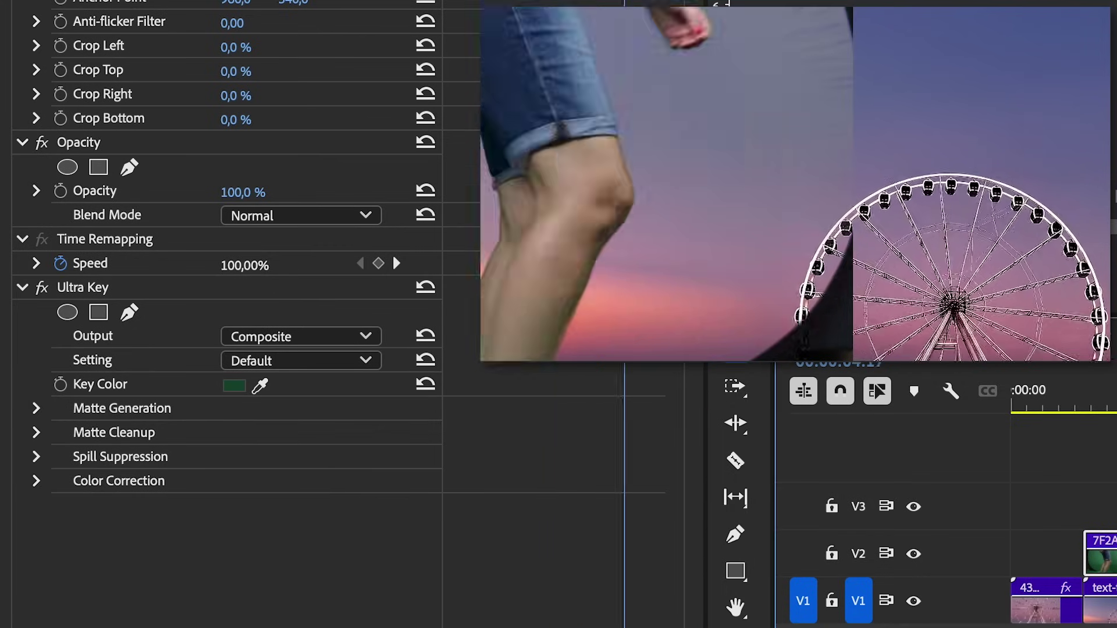
{"action": "left_click", "coordinate": [331, 369]}
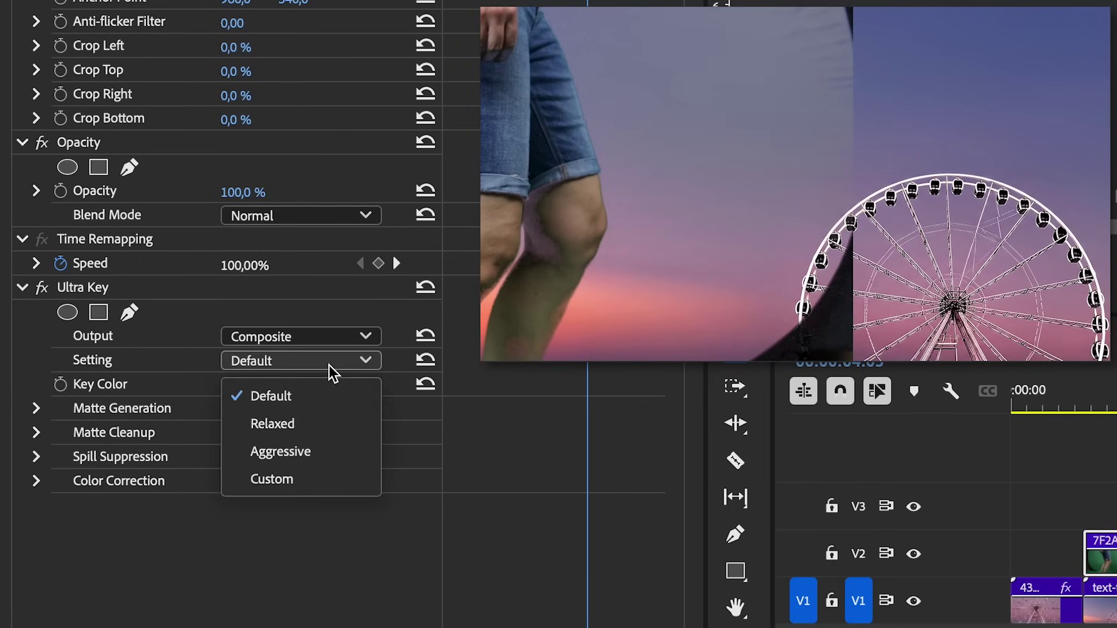
{"action": "left_click", "coordinate": [317, 459]}
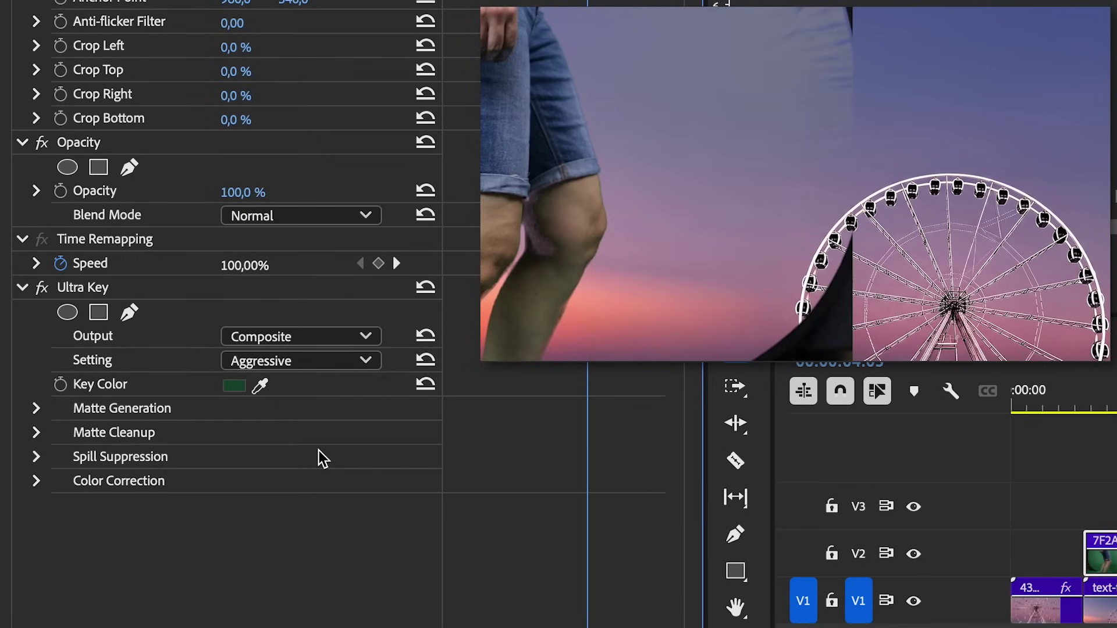
Show the Ultra Key output as Alpha Channel and play the clip to inspect the matte.
{"action": "left_click", "coordinate": [305, 340]}
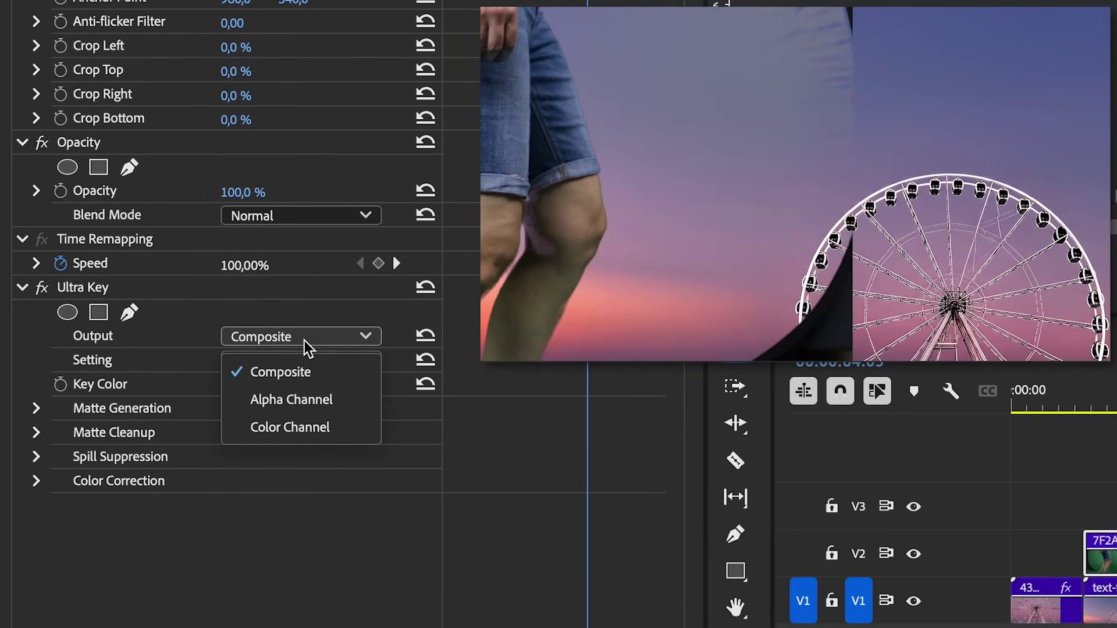
{"action": "left_click", "coordinate": [294, 401]}
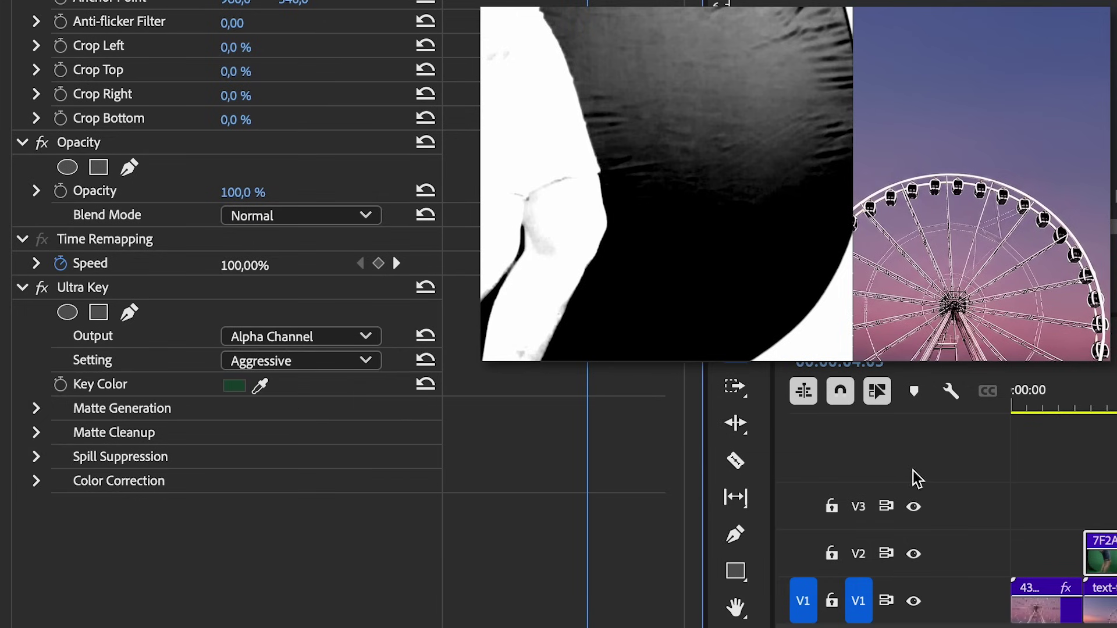
{"action": "key", "text": "space"}
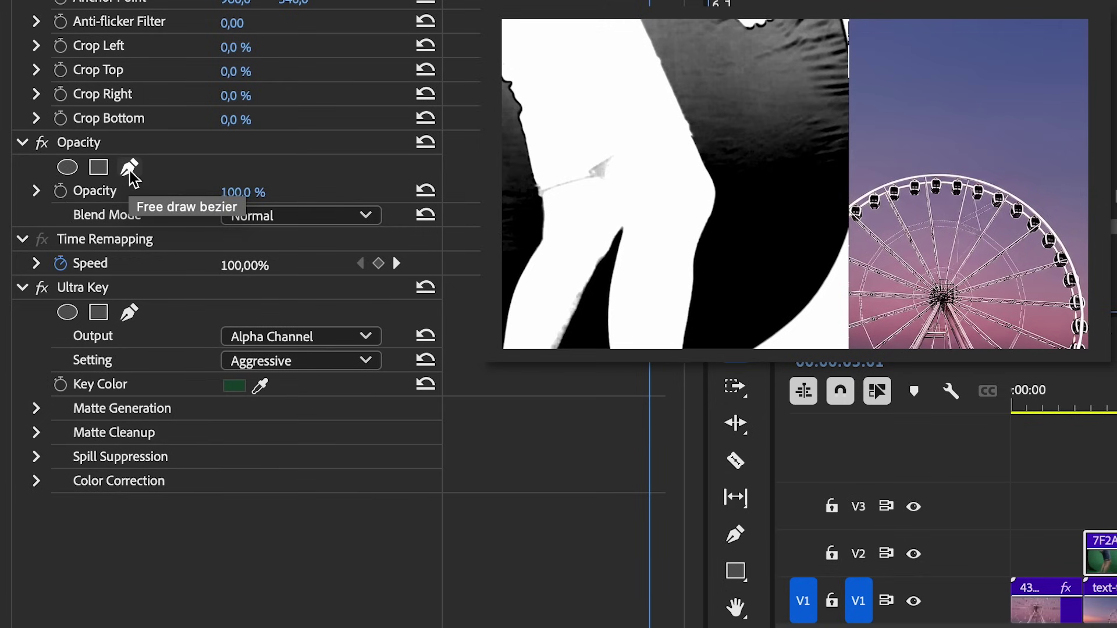
Draw a free-form opacity mask around the green screen's outer edge beside the ferris wheel and invert it.
{"action": "left_click", "coordinate": [129, 169]}
{"action": "left_click", "coordinate": [821, 11]}
{"action": "left_click", "coordinate": [825, 185]}
{"action": "left_click_drag", "start_coordinate": [792, 285], "coordinate": [773, 310]}
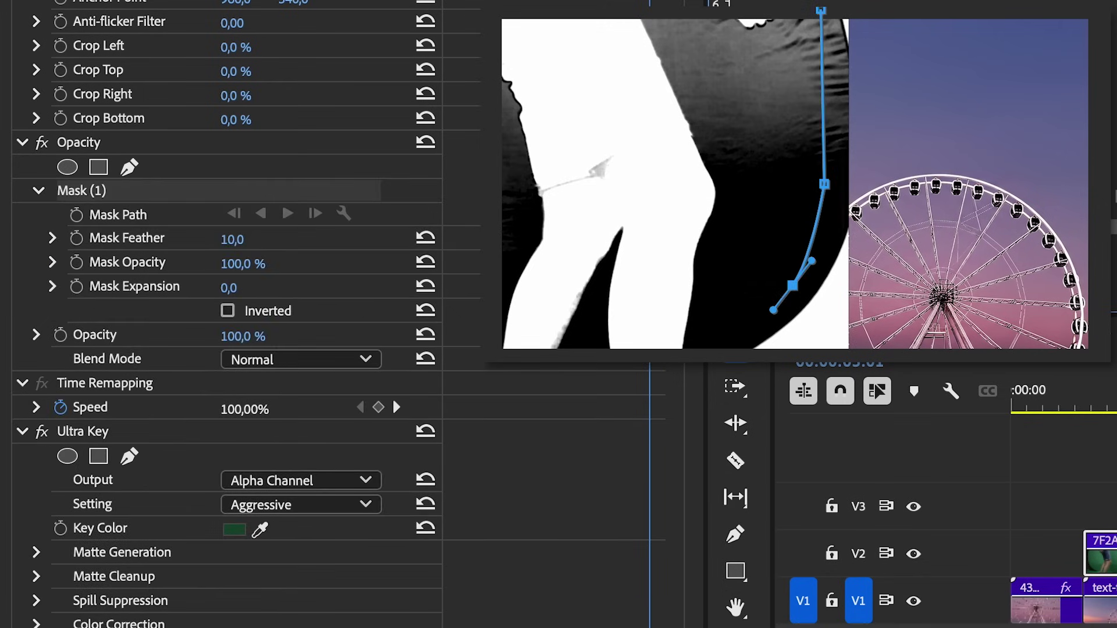
{"action": "left_click", "coordinate": [735, 352]}
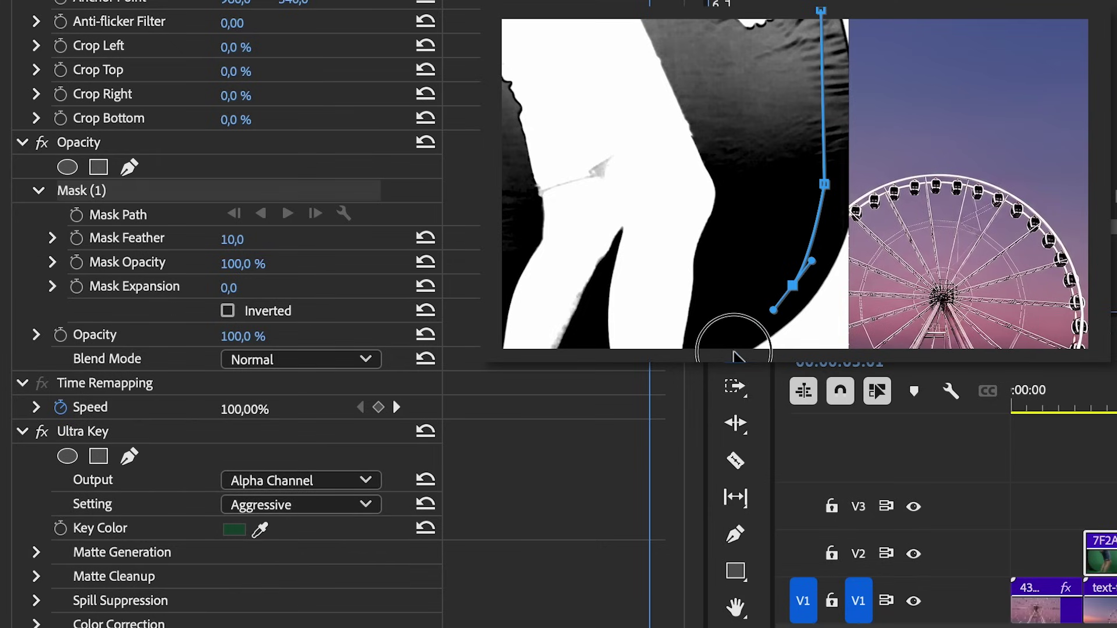
{"action": "left_click", "coordinate": [865, 351]}
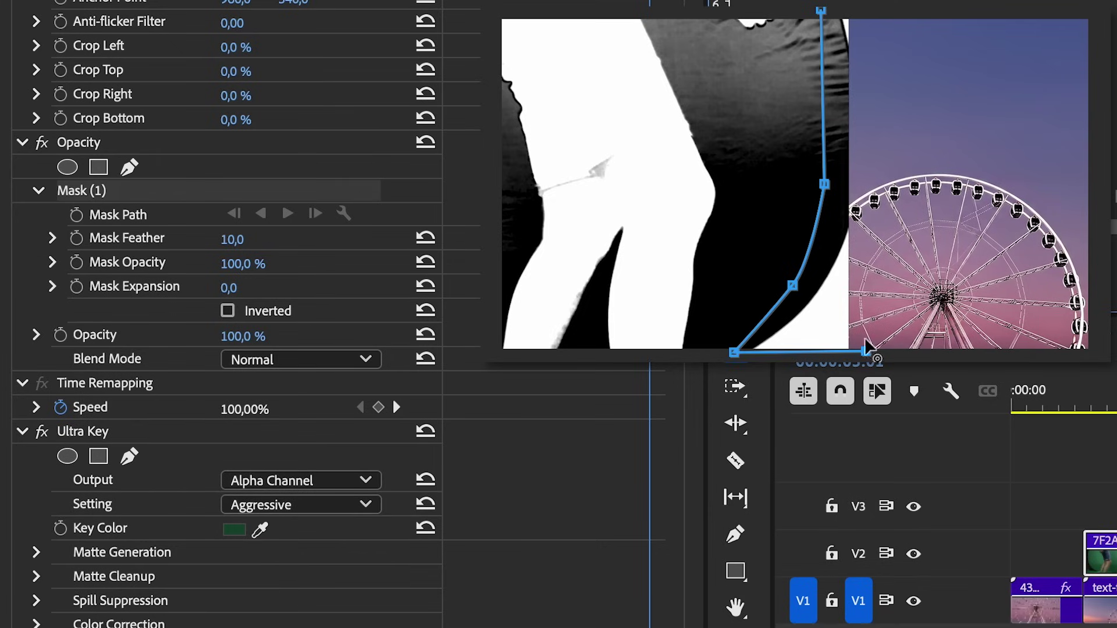
{"action": "left_click", "coordinate": [873, 11]}
{"action": "left_click", "coordinate": [820, 12]}
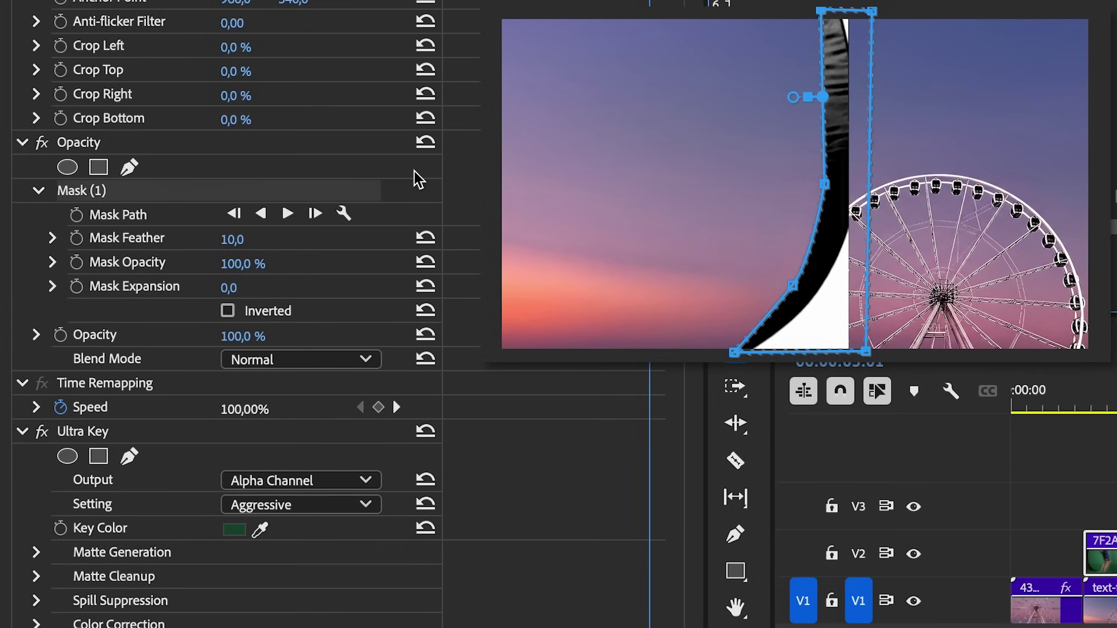
{"action": "left_click", "coordinate": [228, 311]}
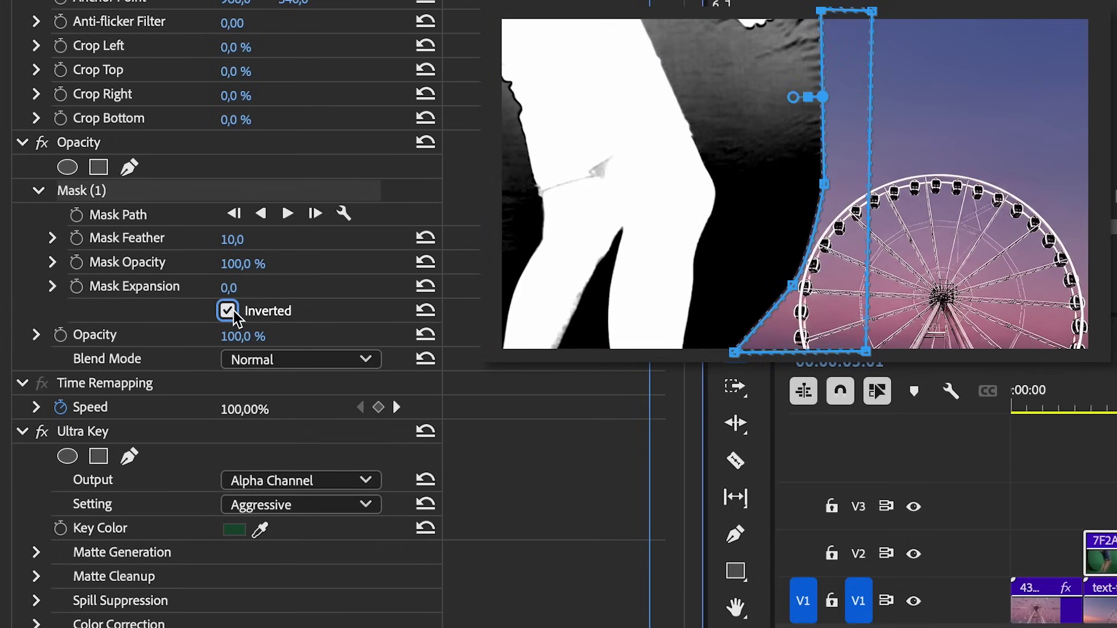
Lower the Highlight value in Ultra Key's Matte Generation settings.
{"action": "left_click", "coordinate": [116, 478]}
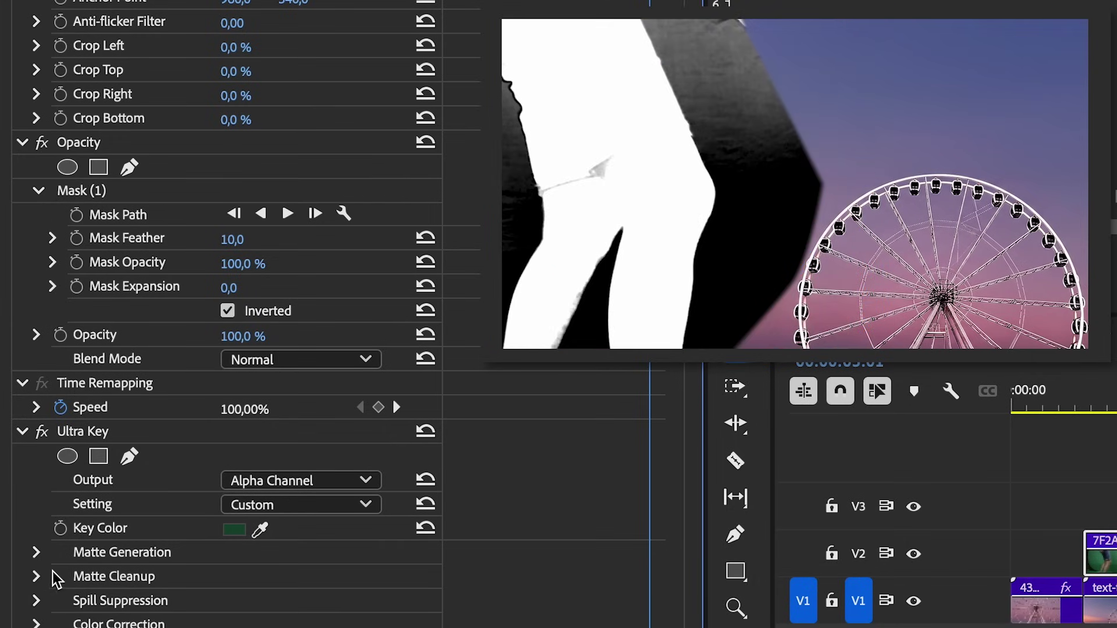
{"action": "left_click", "coordinate": [102, 552]}
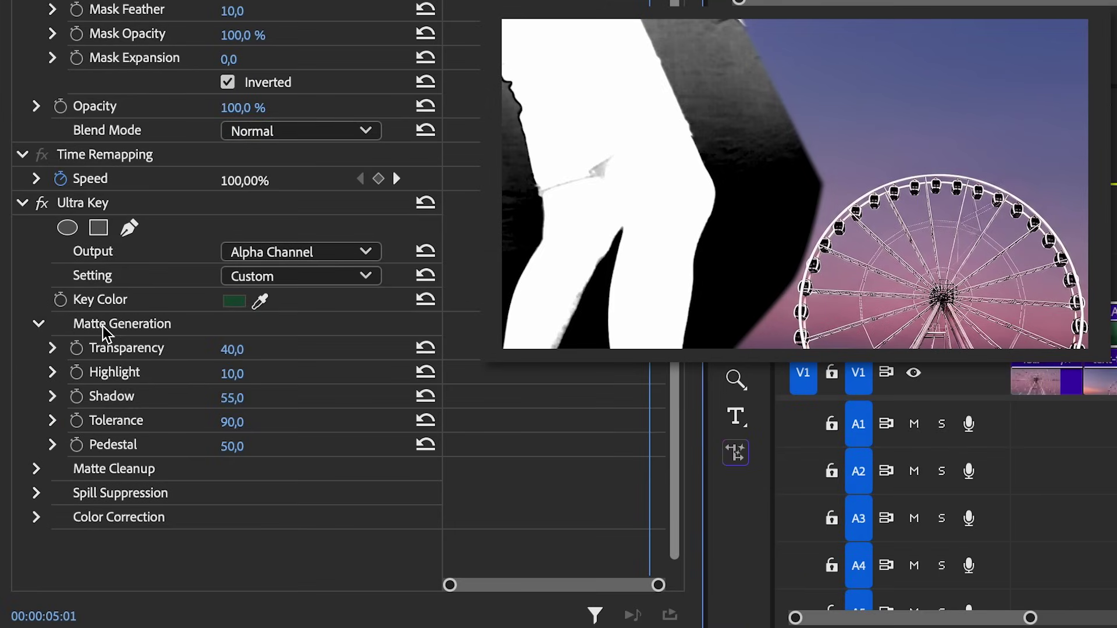
{"action": "left_click", "coordinate": [52, 373]}
{"action": "left_click_drag", "start_coordinate": [95, 419], "coordinate": [69, 417]}
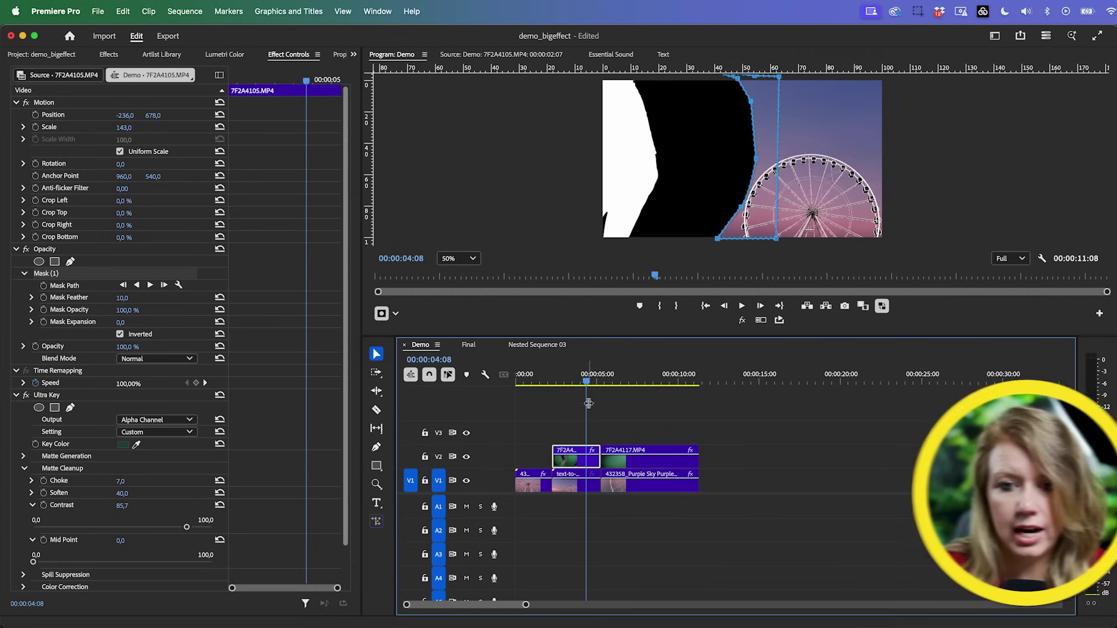
Scrub through the matte, switch the Ultra Key output back to Composite, and play the keyed clip.
{"action": "left_click_drag", "start_coordinate": [586, 382], "coordinate": [563, 385]}
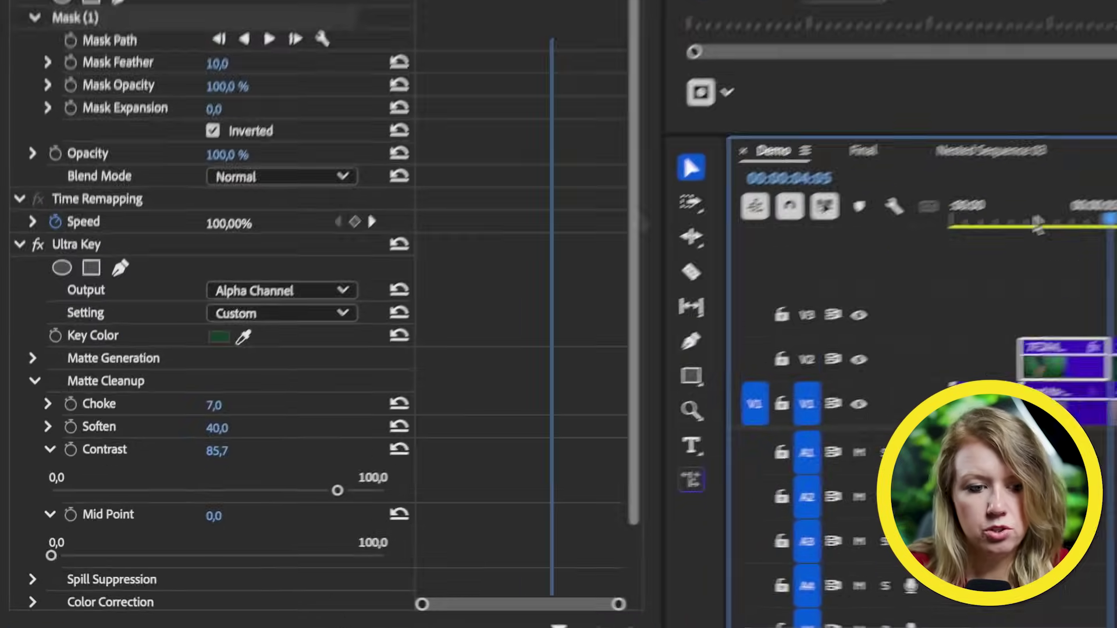
{"action": "left_click", "coordinate": [317, 289]}
{"action": "left_click", "coordinate": [290, 322]}
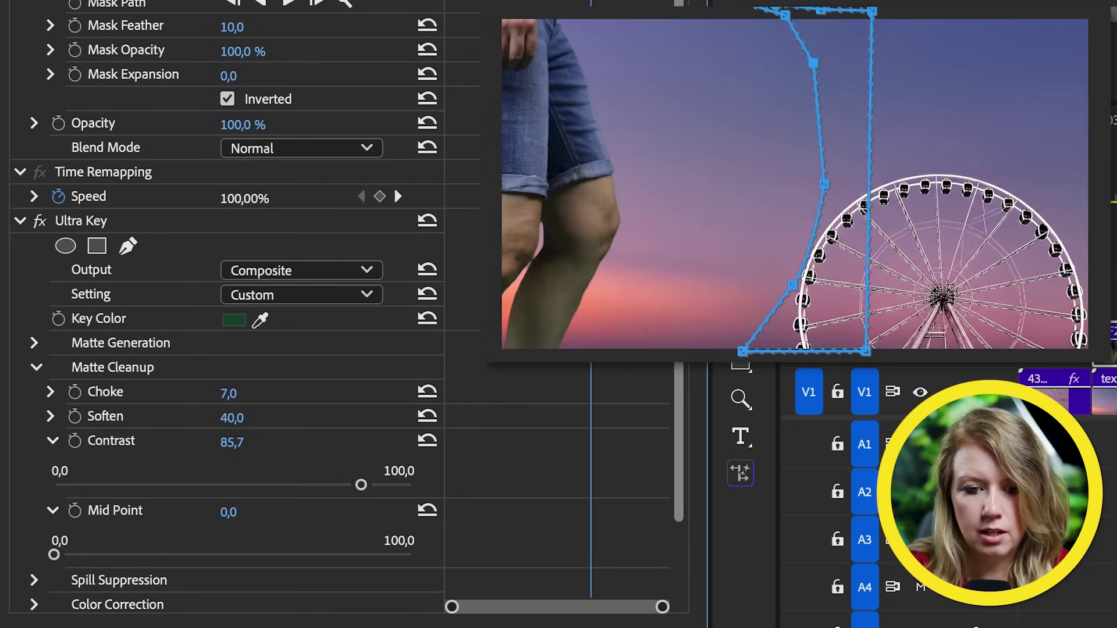
{"action": "key", "text": "space"}
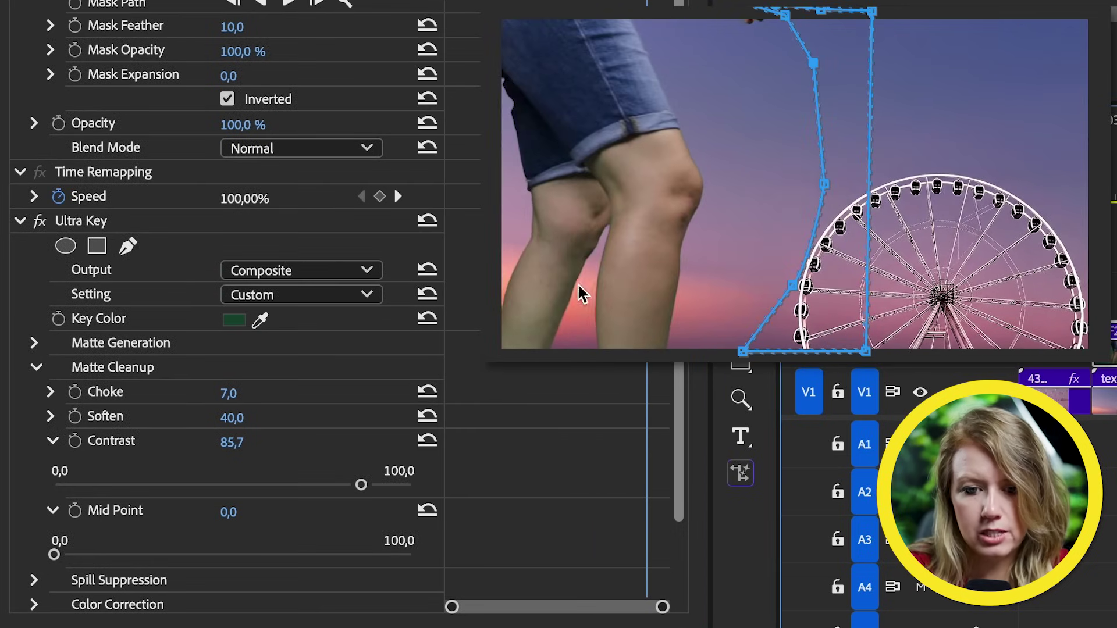
Try lowering the Spill value in Ultra Key's Spill Suppression settings.
{"action": "left_click", "coordinate": [42, 368]}
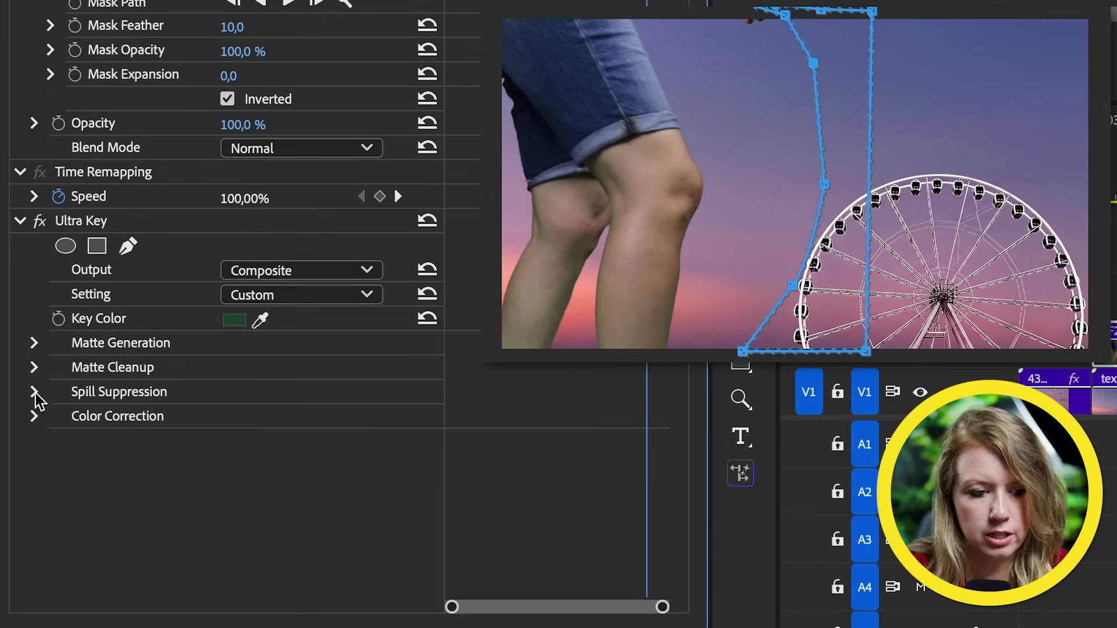
{"action": "left_click", "coordinate": [33, 394]}
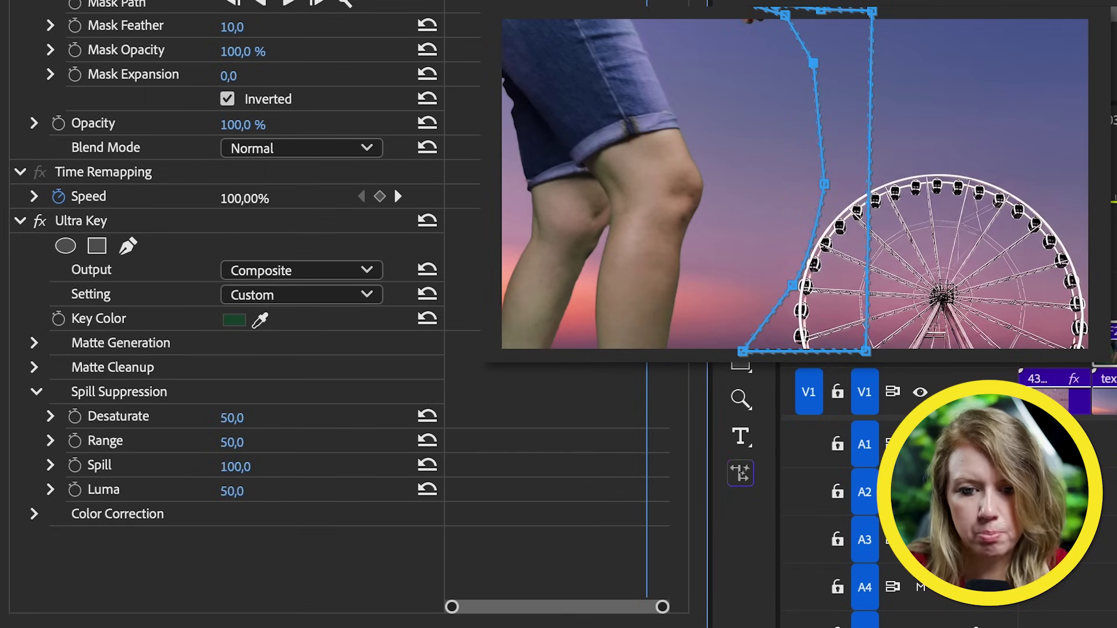
{"action": "left_click_drag", "start_coordinate": [249, 469], "coordinate": [192, 468]}
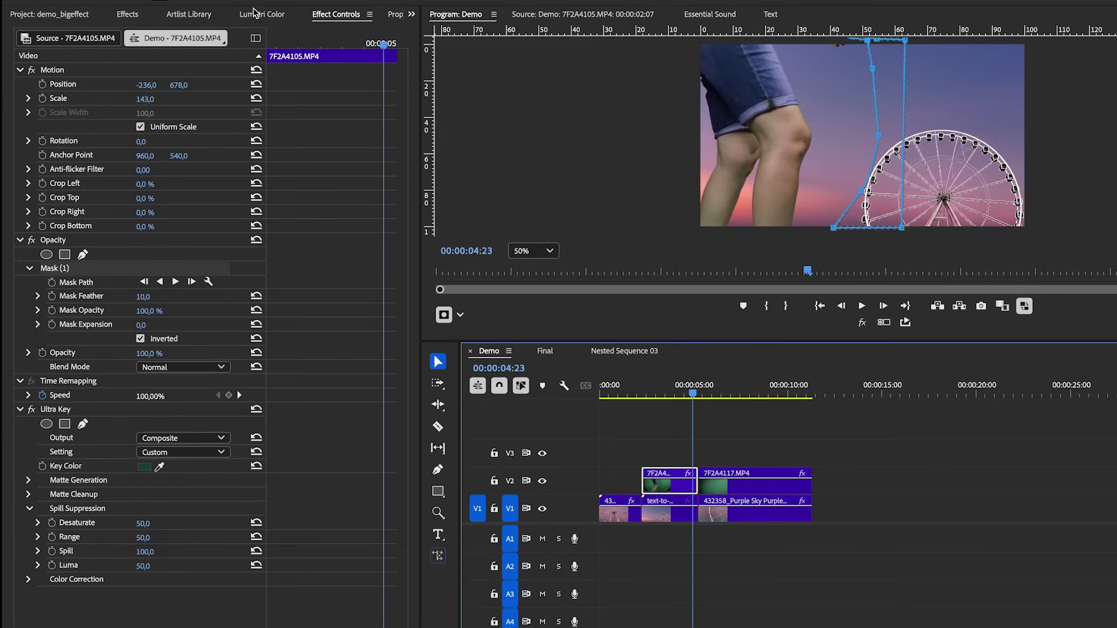
Open Lumetri Color's Color Match comparison view for the keyed leg clip.
{"action": "left_click", "coordinate": [259, 14]}
{"action": "left_click", "coordinate": [14, 171]}
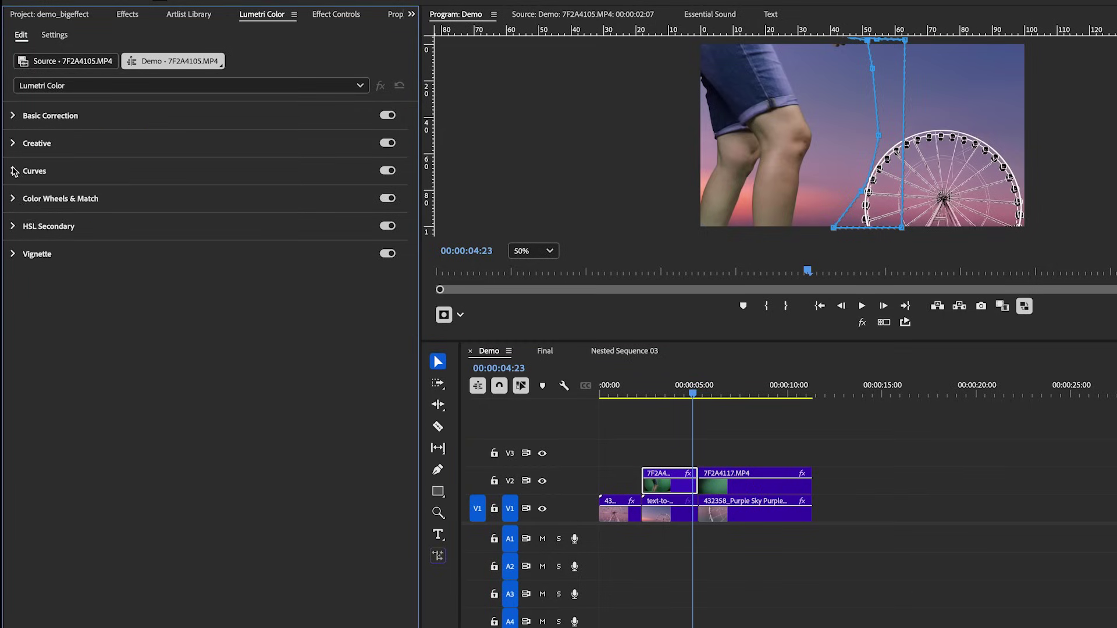
{"action": "left_click", "coordinate": [13, 200]}
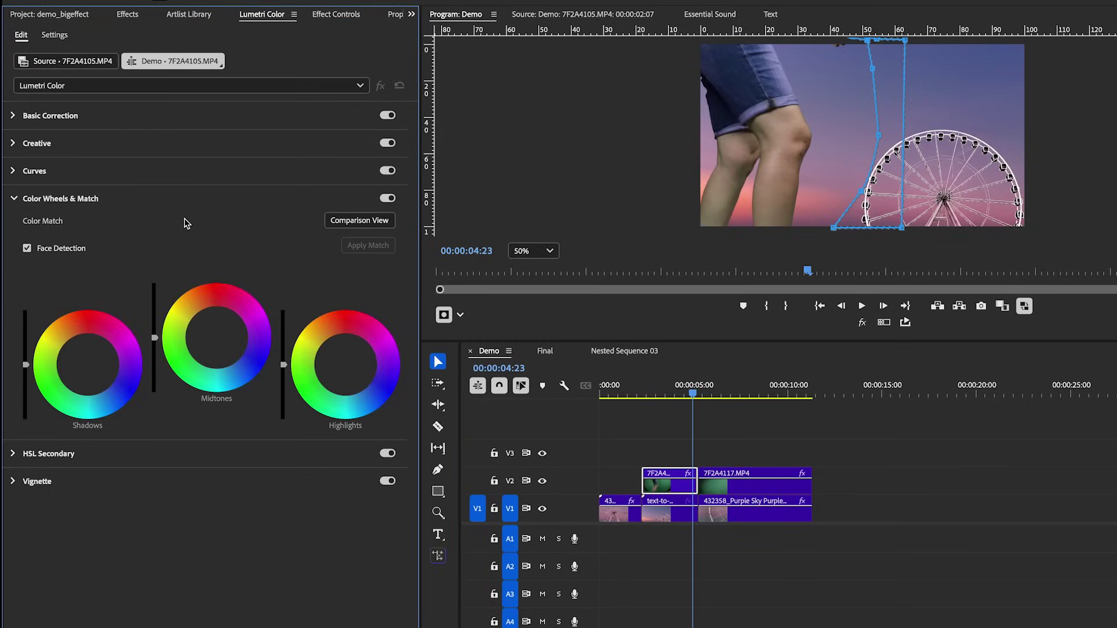
{"action": "left_click", "coordinate": [367, 224]}
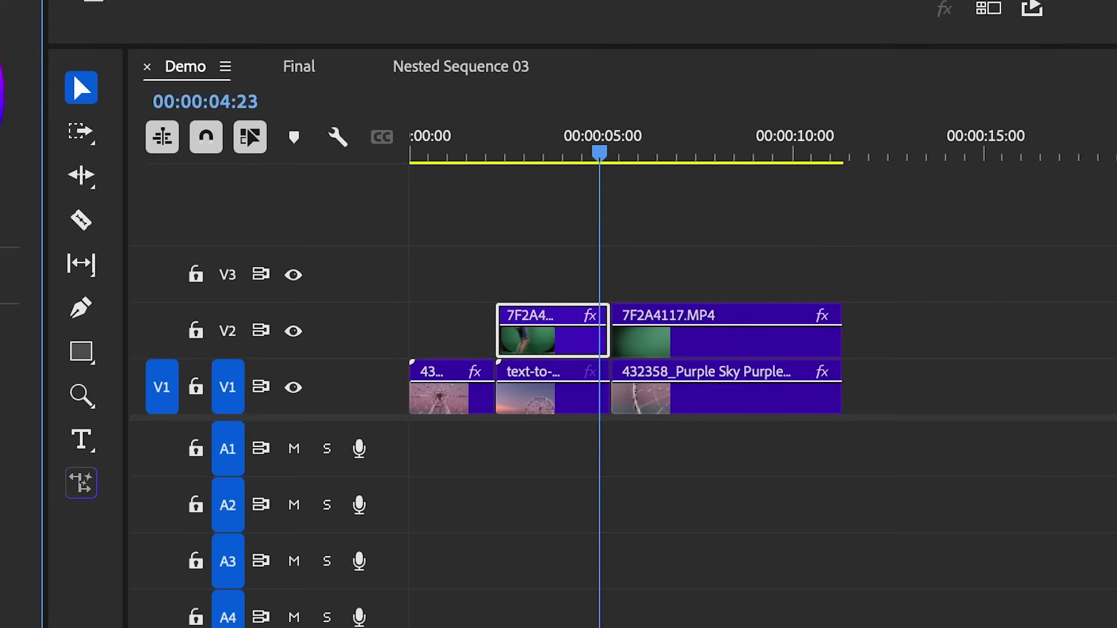
Duplicate the generated ferris wheel clip onto V3 and match the leg clip's color to the reference frame at 00:00:02:11.
{"action": "left_click", "coordinate": [536, 400]}
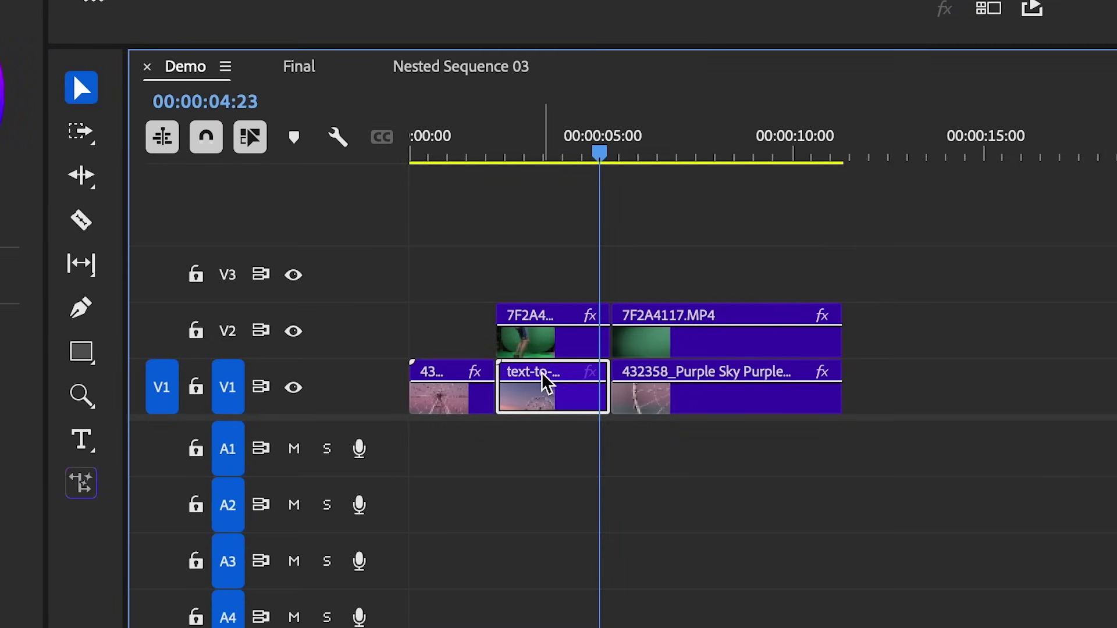
{"action": "left_click_drag", "start_coordinate": [541, 378], "coordinate": [669, 288]}
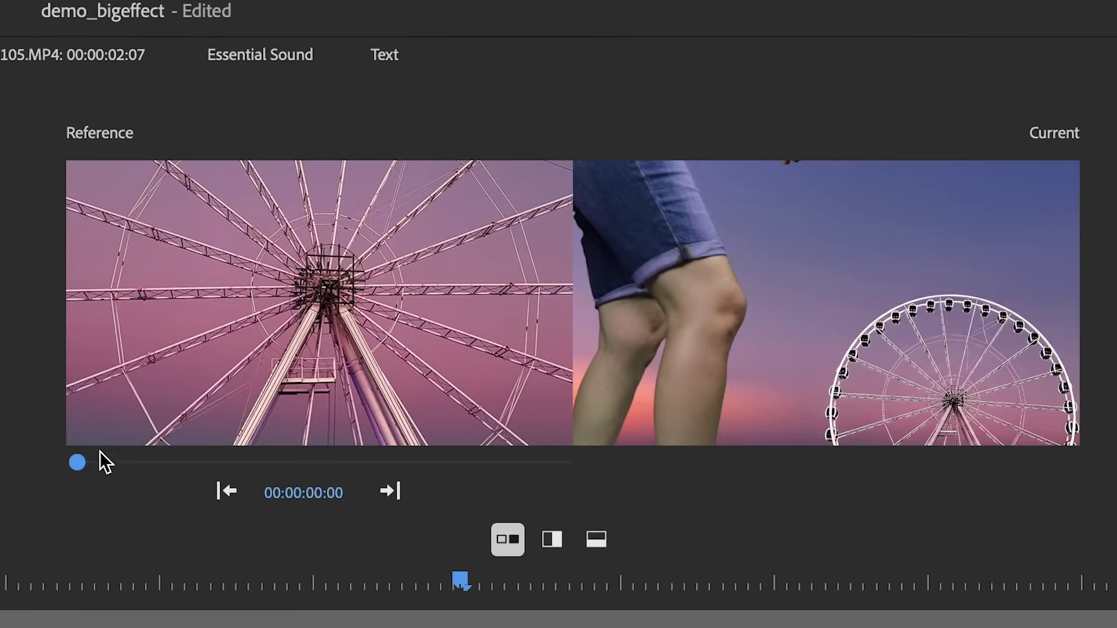
{"action": "left_click_drag", "start_coordinate": [77, 462], "coordinate": [188, 468]}
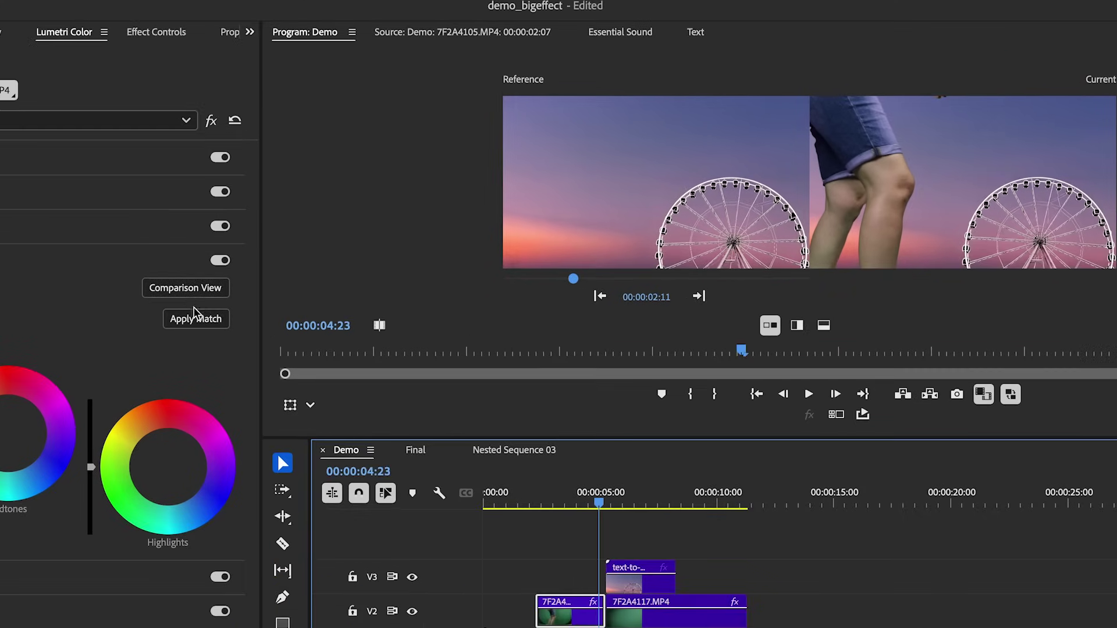
{"action": "left_click", "coordinate": [192, 320]}
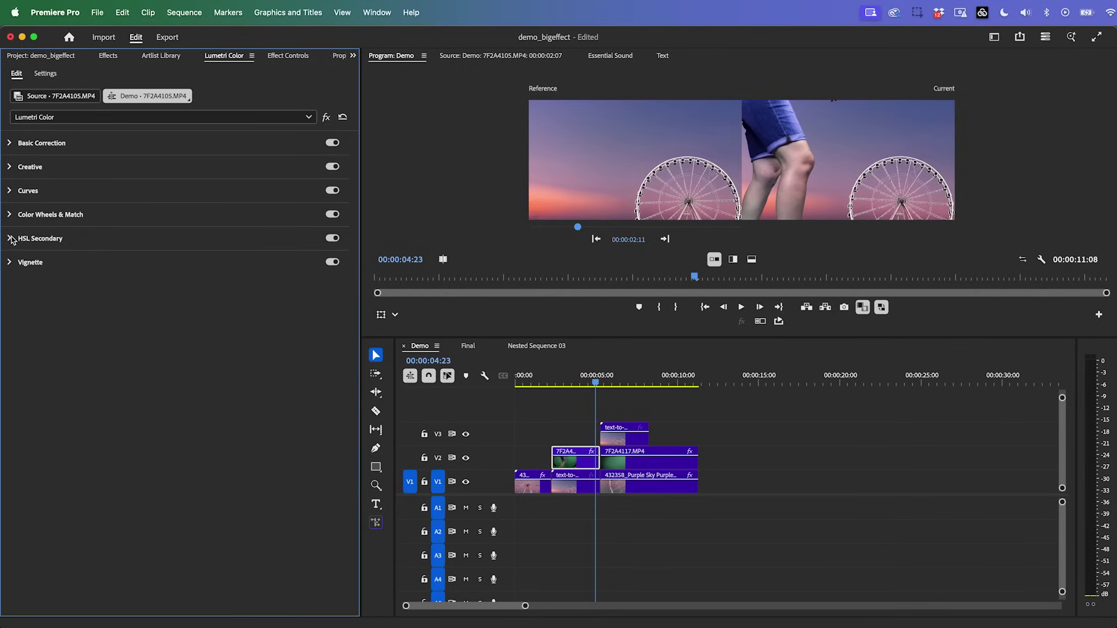
Sample the leg's skin tone on the Hue vs Hue curve, shift its hue toward pink, and compare with the curve off and on.
{"action": "left_click", "coordinate": [10, 192]}
{"action": "scroll", "coordinate": [19, 293], "scroll_direction": "down", "scroll_amount": 5}
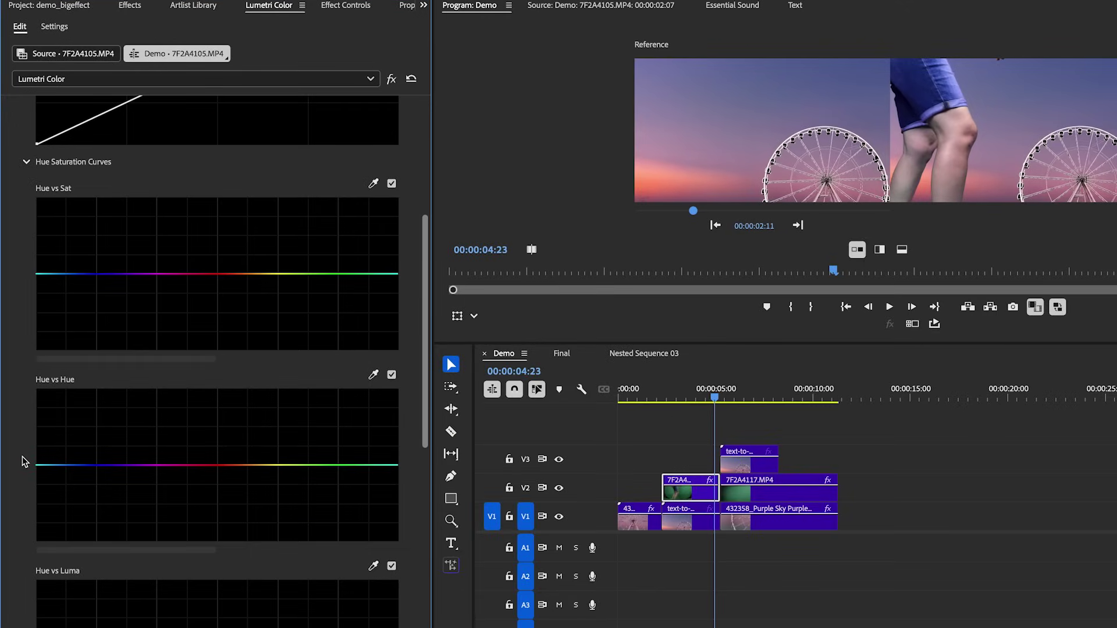
{"action": "scroll", "coordinate": [23, 461], "scroll_direction": "down", "scroll_amount": 1}
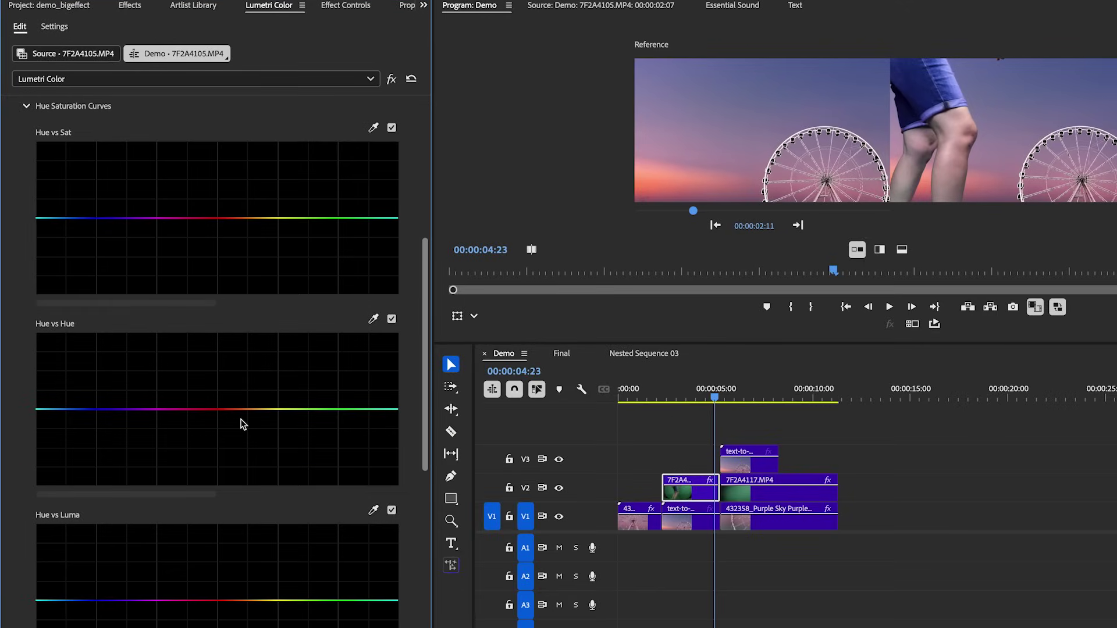
{"action": "left_click", "coordinate": [373, 319]}
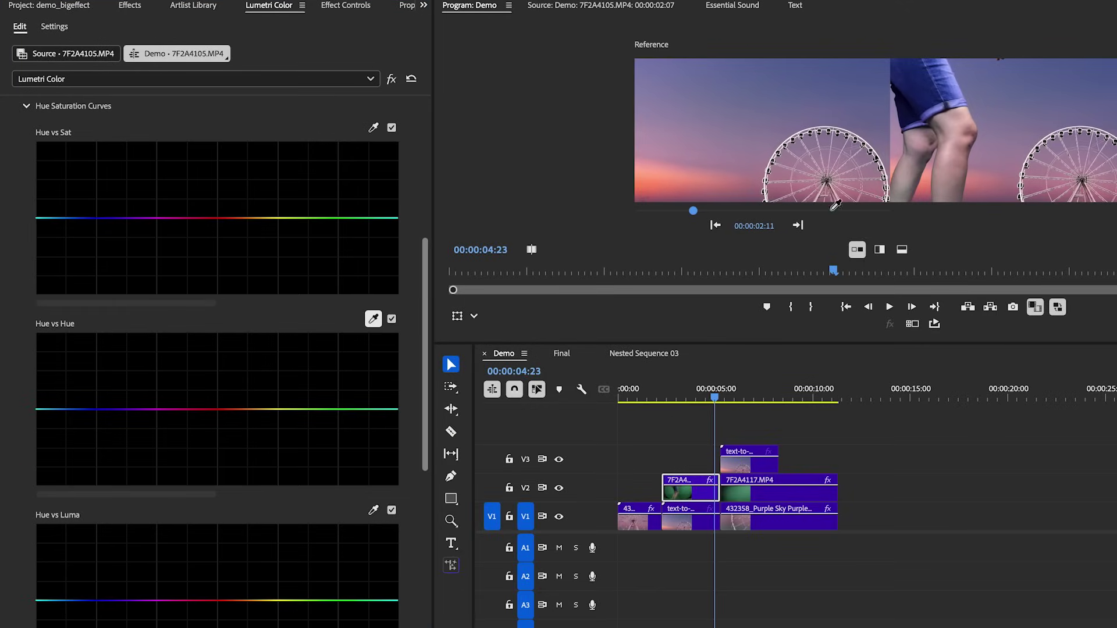
{"action": "left_click", "coordinate": [912, 178]}
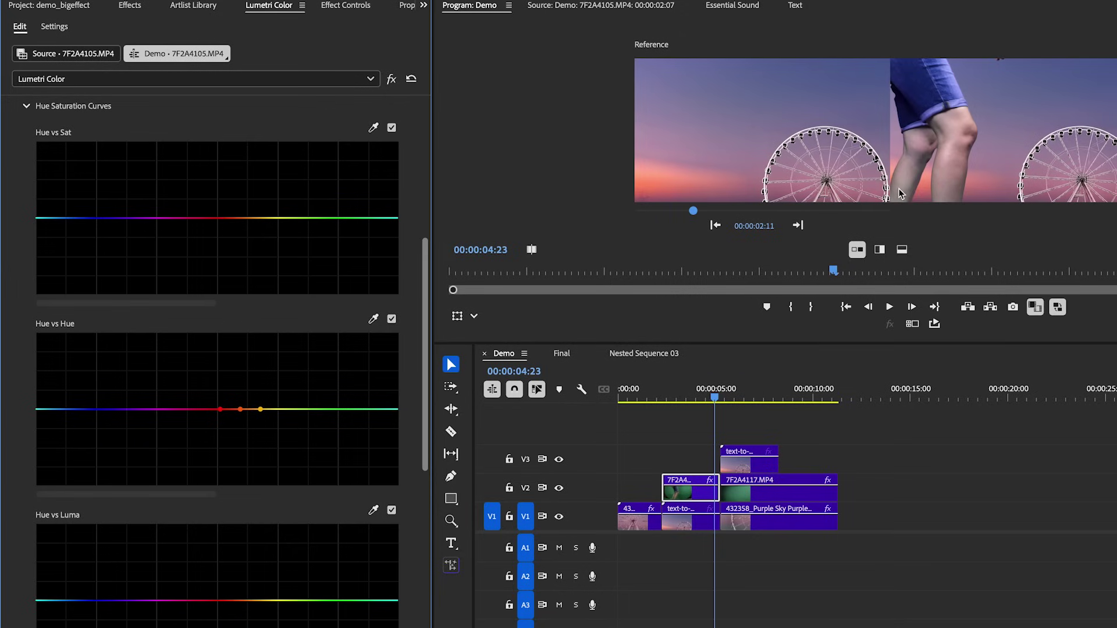
{"action": "left_click_drag", "start_coordinate": [237, 410], "coordinate": [233, 402]}
{"action": "left_click", "coordinate": [391, 323]}
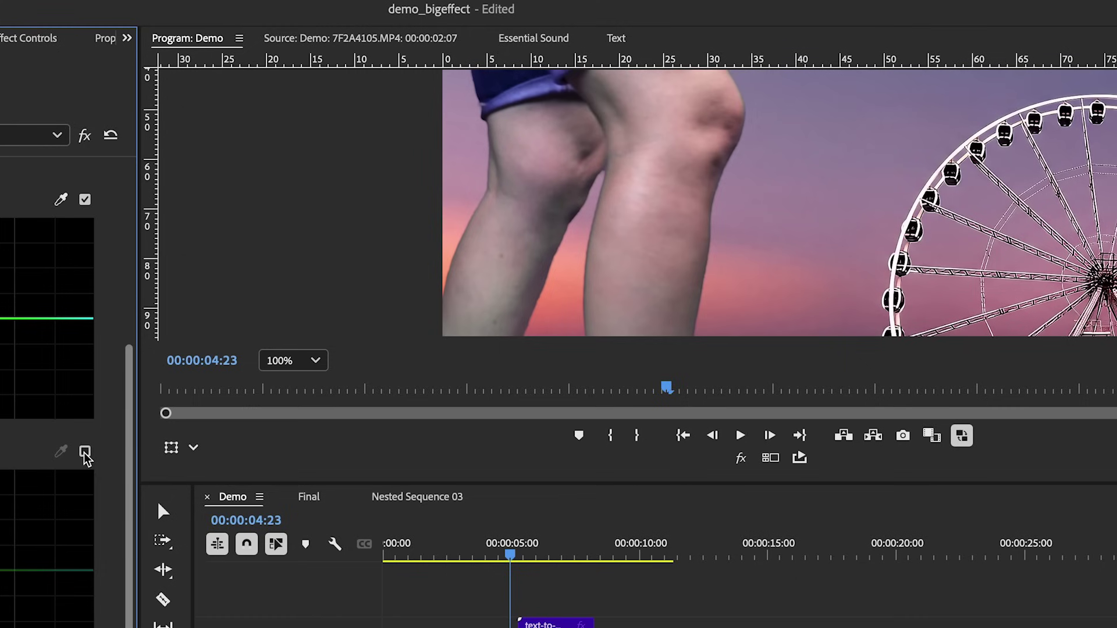
{"action": "left_click", "coordinate": [85, 452]}
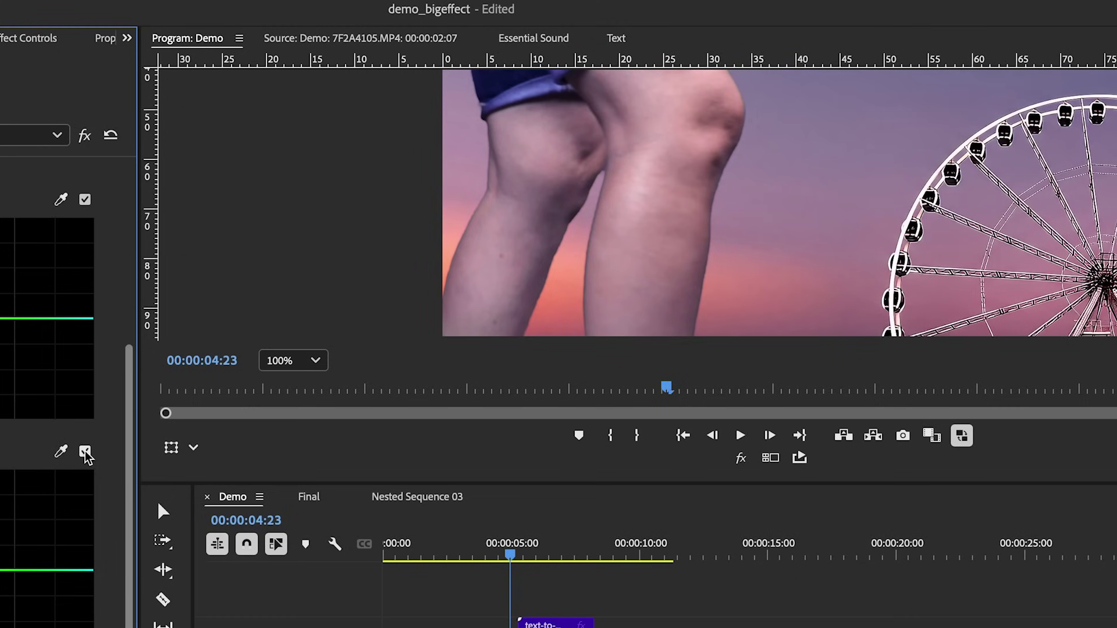
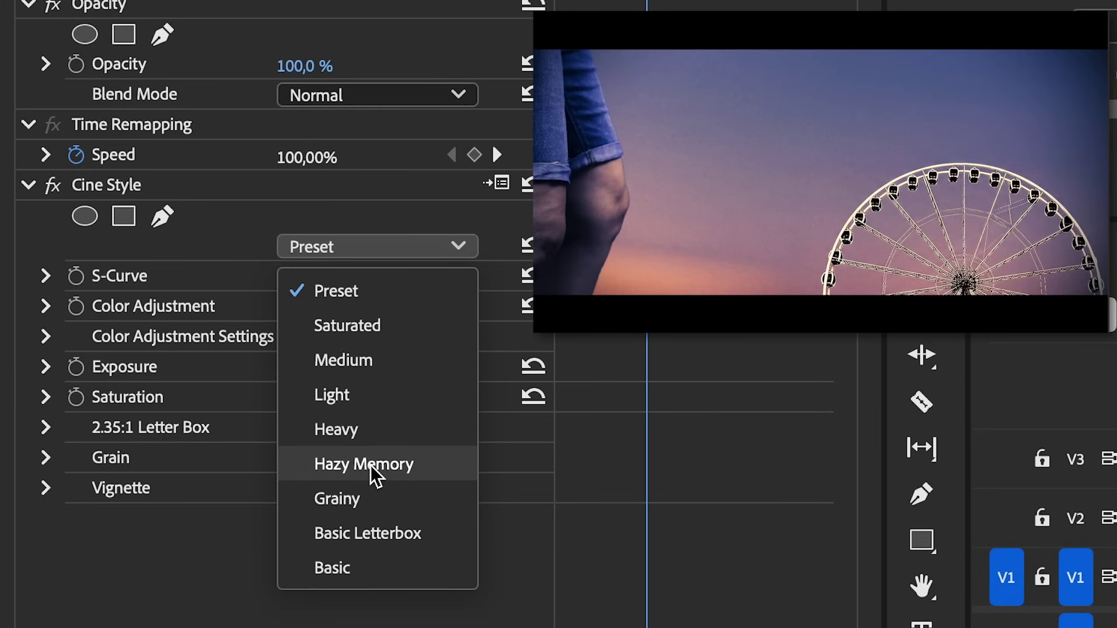
Choose the Basic Letterbox preset in Cine Style, raise the S-Curve to 65,41, and toggle the letterbox off and on.
{"action": "left_click", "coordinate": [374, 465]}
{"action": "left_click", "coordinate": [44, 281]}
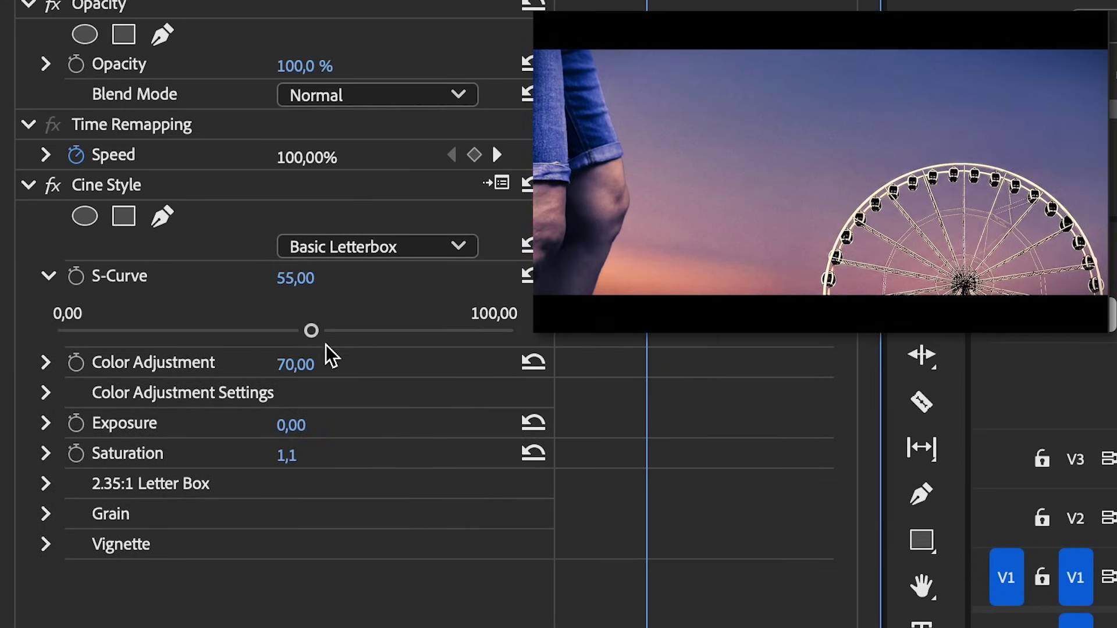
{"action": "left_click_drag", "start_coordinate": [312, 331], "coordinate": [360, 362]}
{"action": "left_click", "coordinate": [46, 484]}
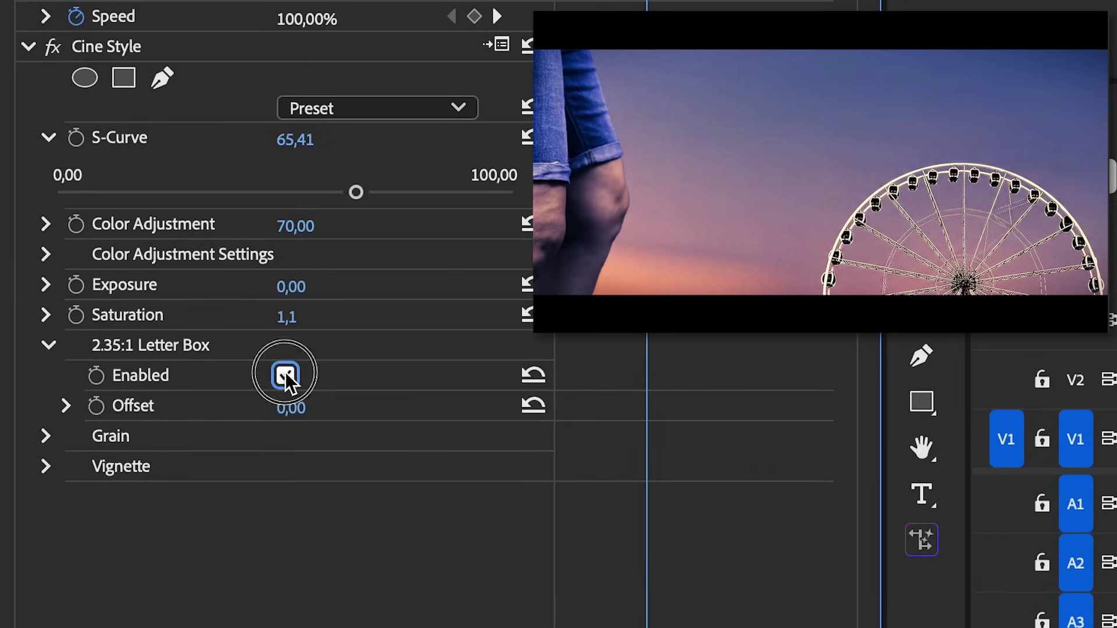
{"action": "left_click", "coordinate": [285, 376]}
{"action": "left_click", "coordinate": [285, 375]}
{"action": "left_click", "coordinate": [58, 467]}
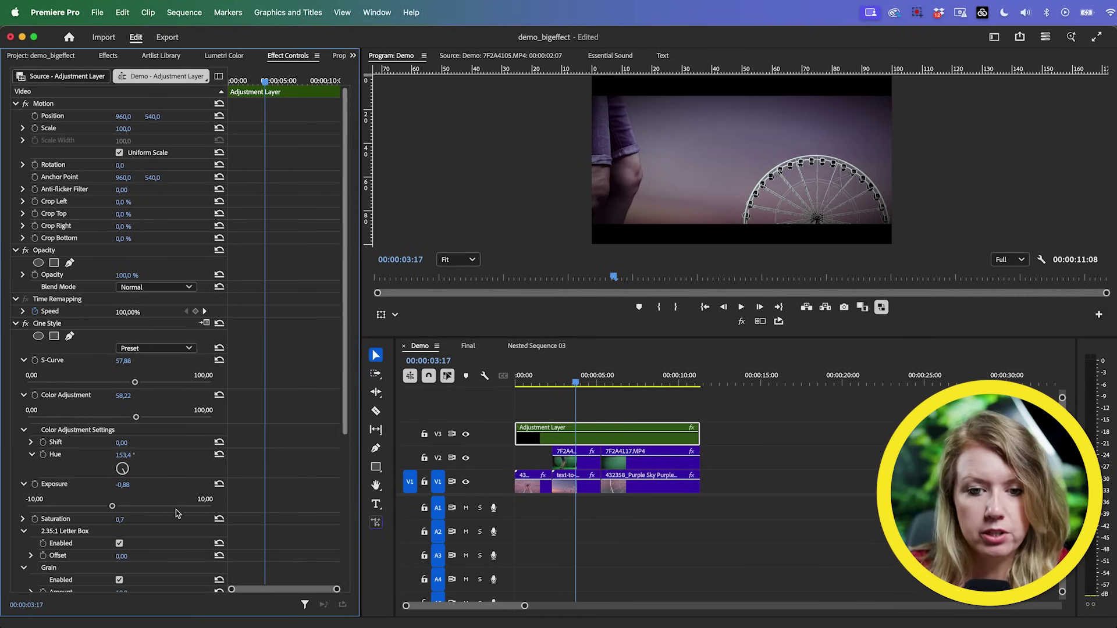
Find the Tone Coloring effect and apply it to the adjustment layer.
{"action": "left_click", "coordinate": [16, 324]}
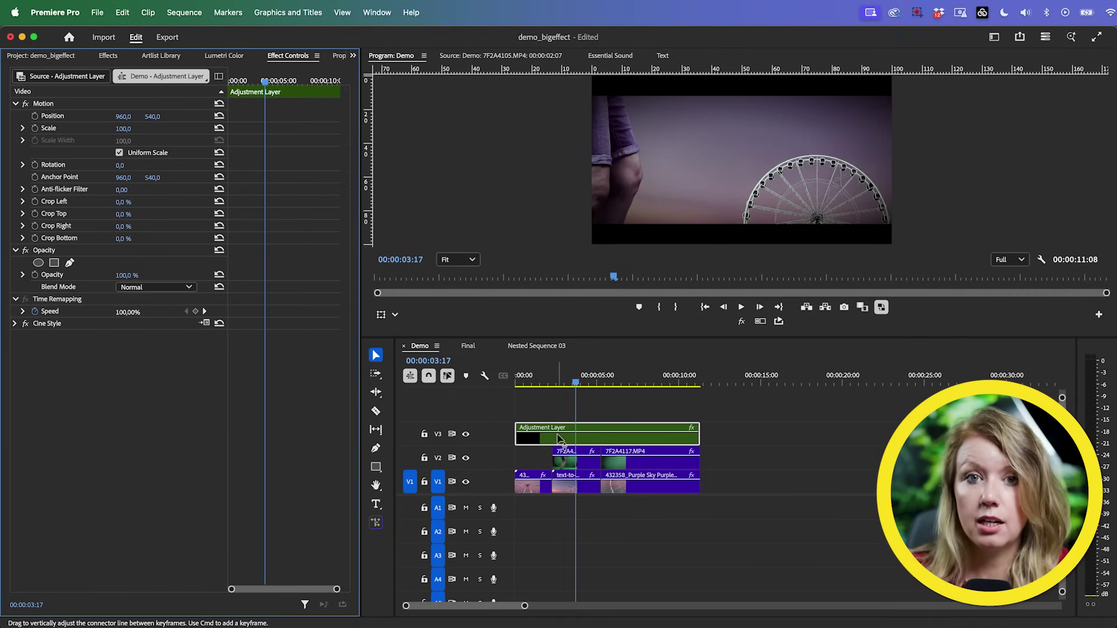
{"action": "mouse_move", "coordinate": [584, 377]}
{"action": "left_mouse_down"}
{"action": "mouse_move", "coordinate": [636, 381]}
{"action": "mouse_move", "coordinate": [554, 389]}
{"action": "mouse_move", "coordinate": [577, 392]}
{"action": "left_mouse_up"}
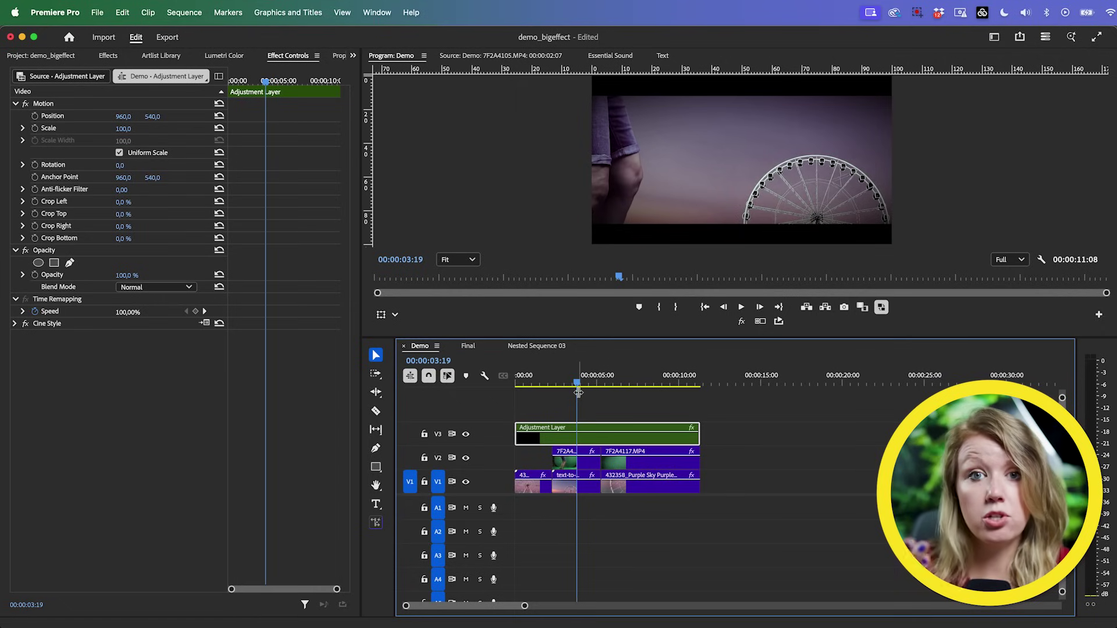
{"action": "left_click", "coordinate": [110, 56]}
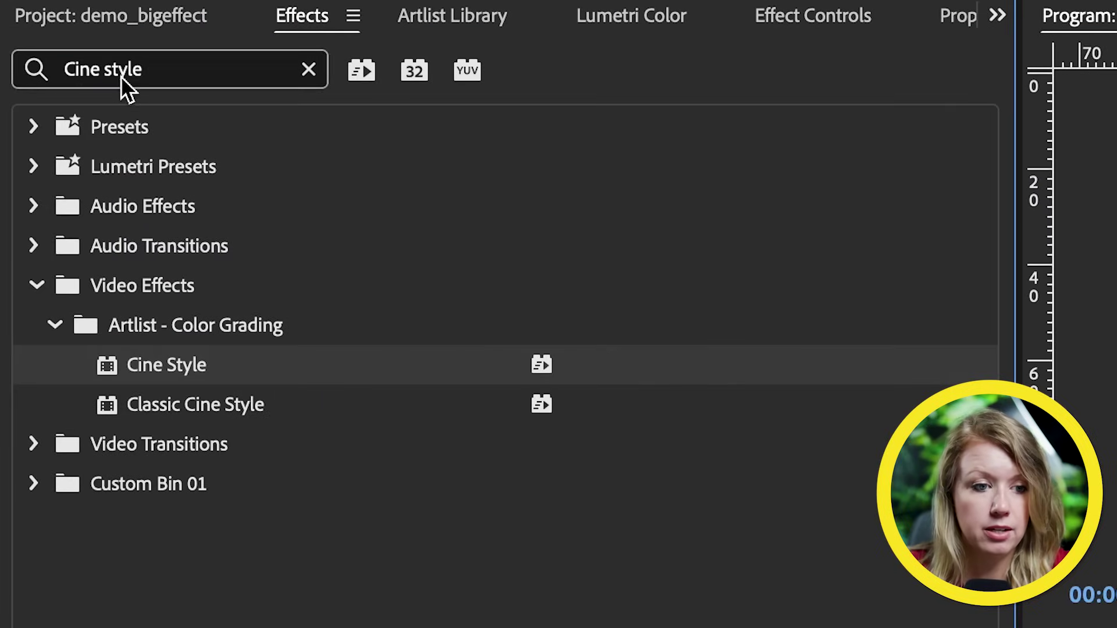
{"action": "left_click", "coordinate": [44, 73]}
{"action": "type", "text": "tone co"}
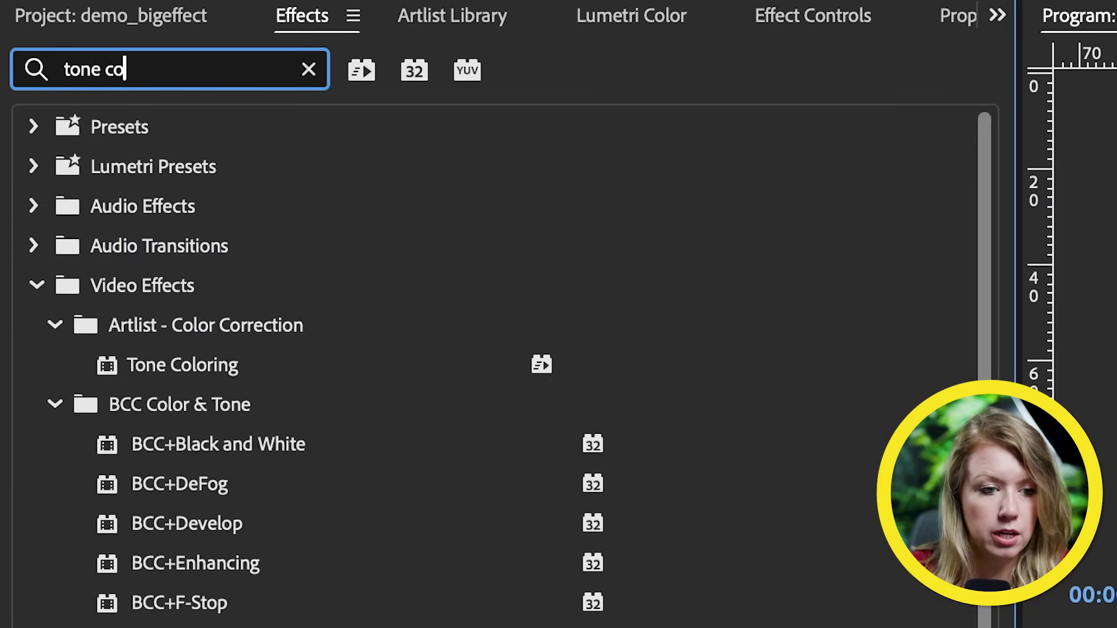
{"action": "type", "text": "loring"}
{"action": "left_click", "coordinate": [162, 371]}
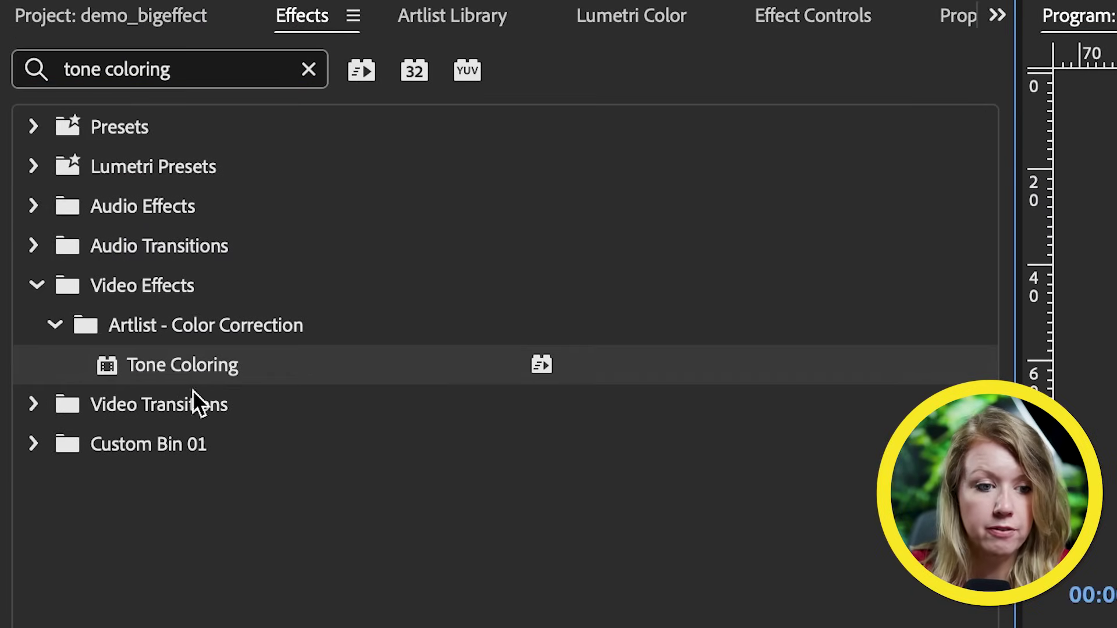
{"action": "left_click_drag", "start_coordinate": [166, 368], "coordinate": [457, 316]}
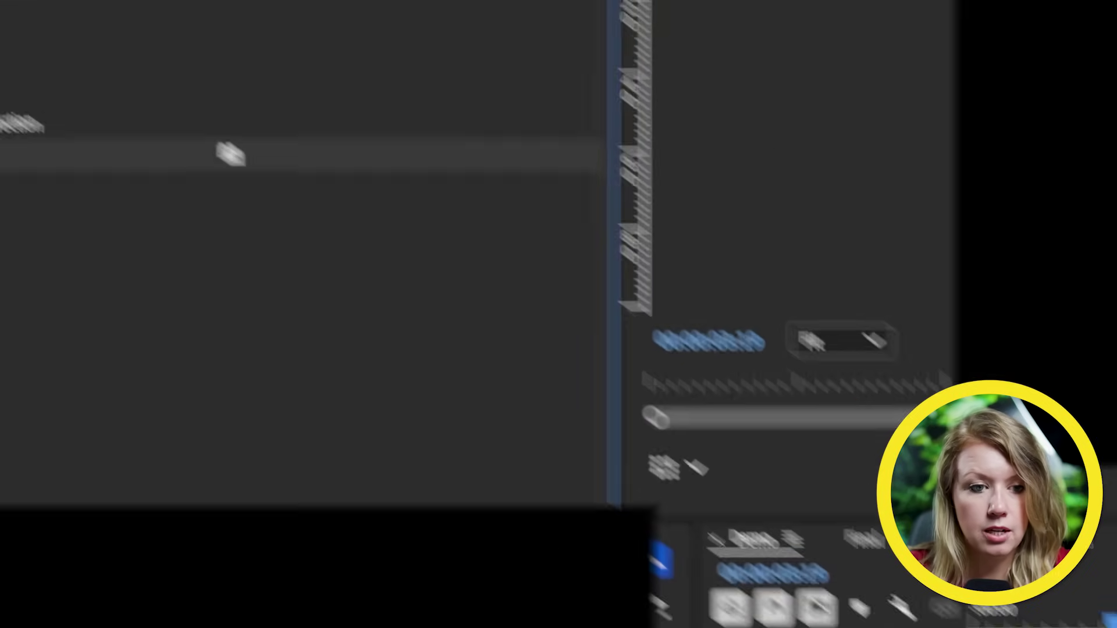
Set the Tone Coloring preset to Strong Yellow Tone and scrub through the leg shot to check it.
{"action": "left_click", "coordinate": [619, 25]}
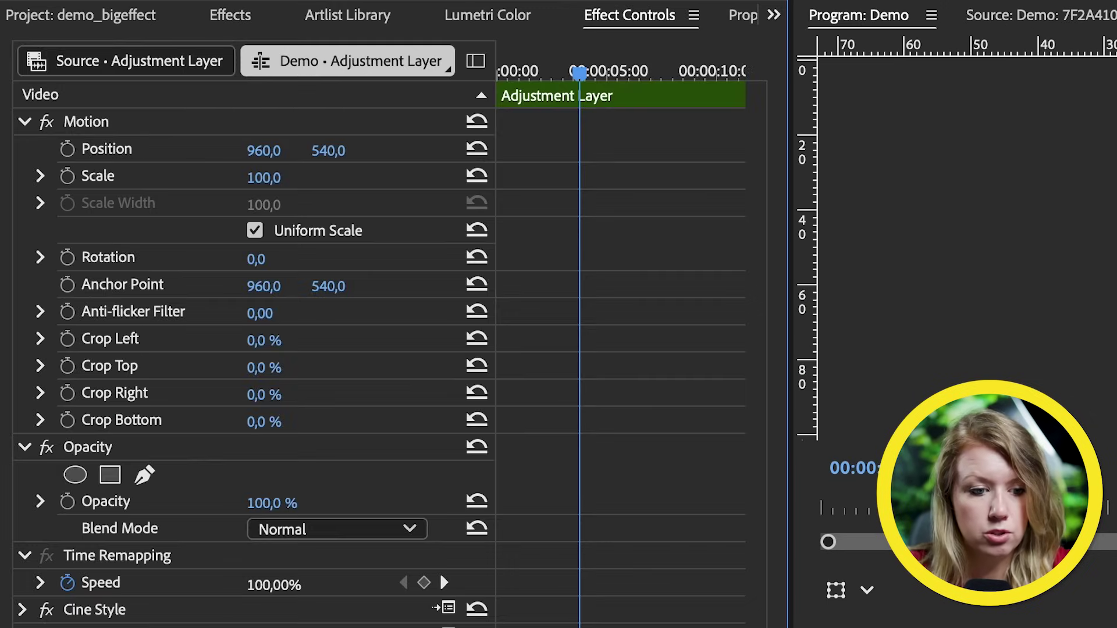
{"action": "left_click", "coordinate": [337, 286]}
{"action": "left_click", "coordinate": [337, 365]}
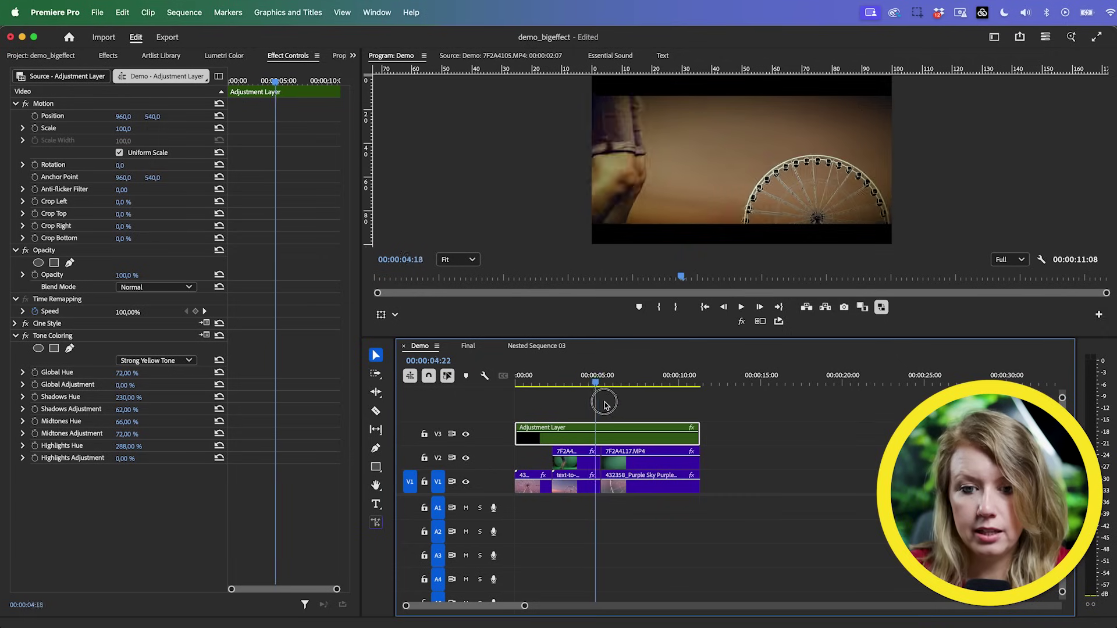
{"action": "left_click_drag", "start_coordinate": [603, 399], "coordinate": [586, 415]}
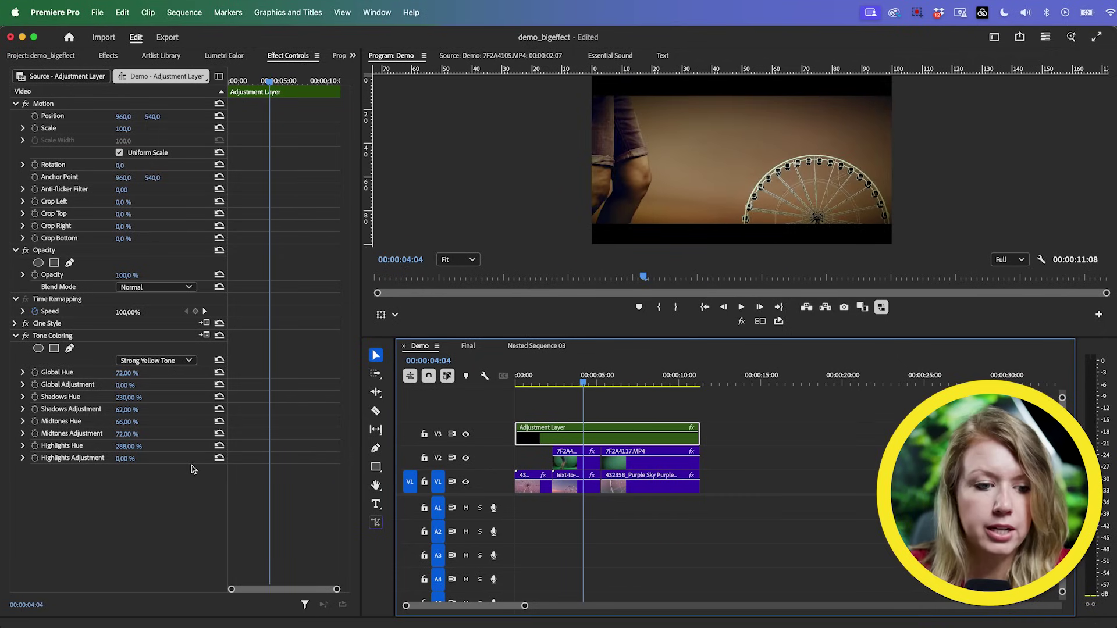
Try other Tone Coloring presets, including Olive Green Tone and Sky Blue Tone, and return to Strong Yellow Tone.
{"action": "left_click", "coordinate": [173, 364]}
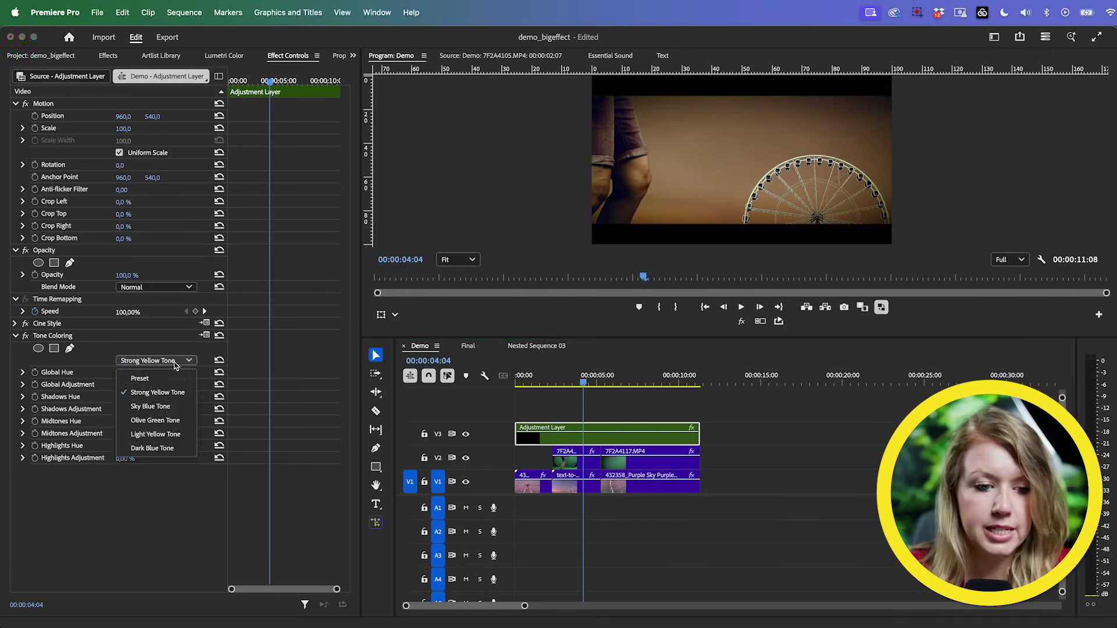
{"action": "left_click", "coordinate": [172, 421]}
{"action": "left_click", "coordinate": [172, 364]}
{"action": "left_click", "coordinate": [163, 411]}
{"action": "left_click", "coordinate": [163, 364]}
{"action": "left_click", "coordinate": [164, 409]}
{"action": "left_click", "coordinate": [164, 362]}
{"action": "left_click", "coordinate": [167, 397]}
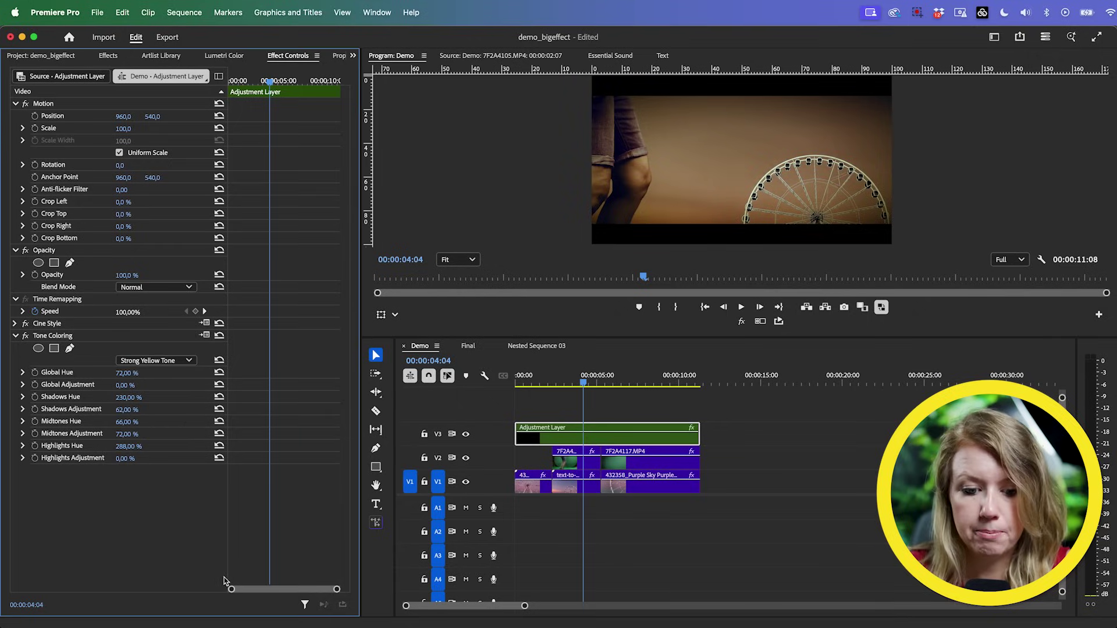
Play the graded leg shot from 00:00:02:17 through to the start of the next clip.
{"action": "left_click", "coordinate": [573, 392]}
{"action": "left_click_drag", "start_coordinate": [572, 385], "coordinate": [564, 378]}
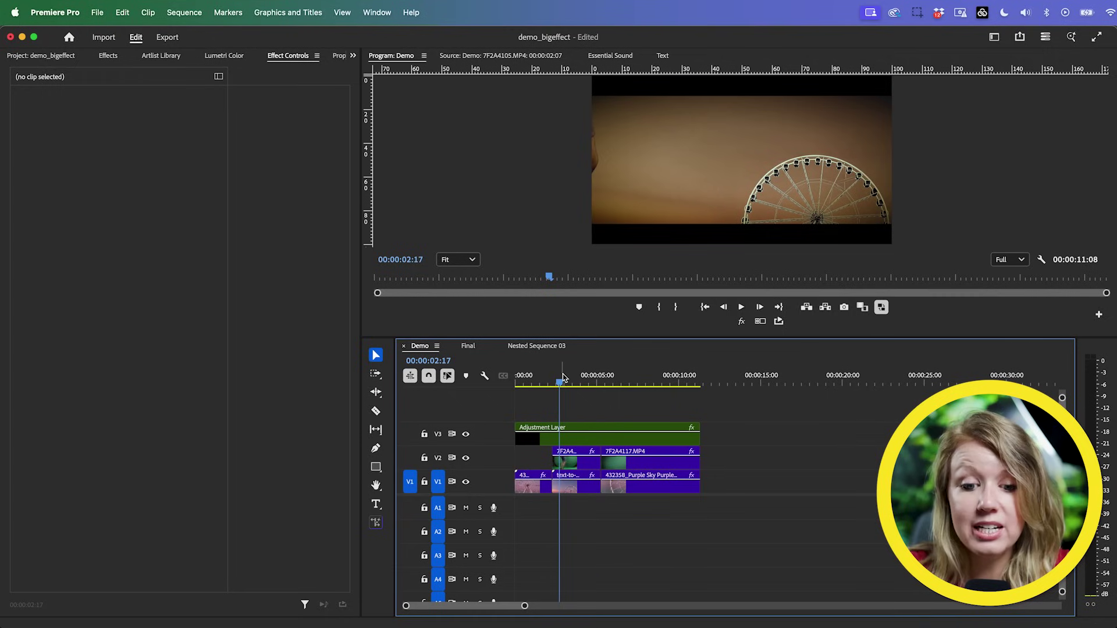
{"action": "key", "text": "space"}
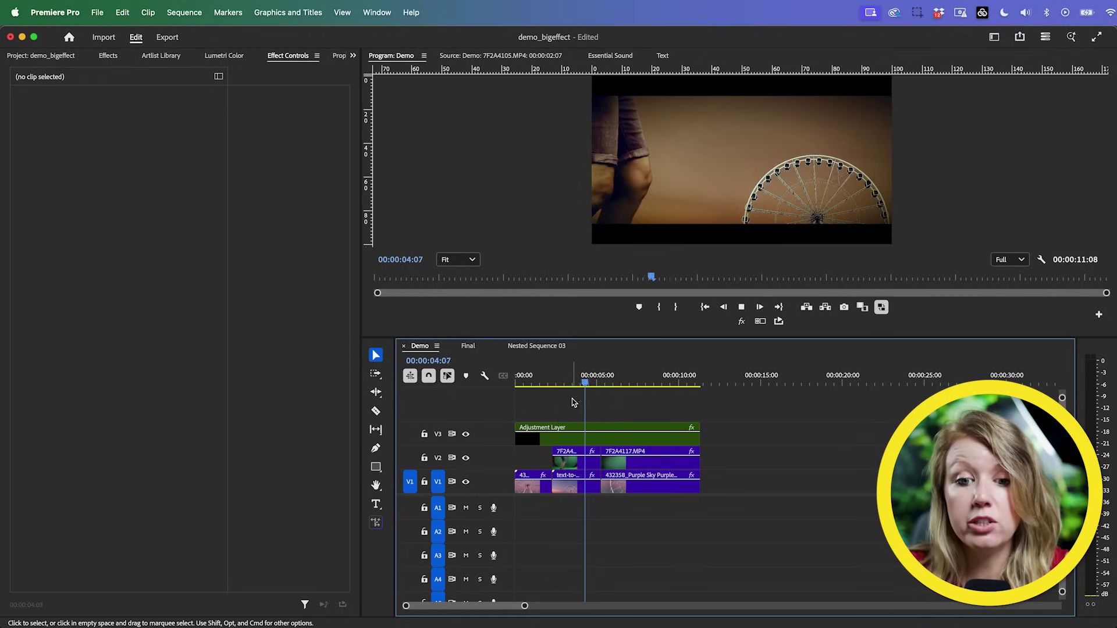
{"action": "key", "text": "space"}
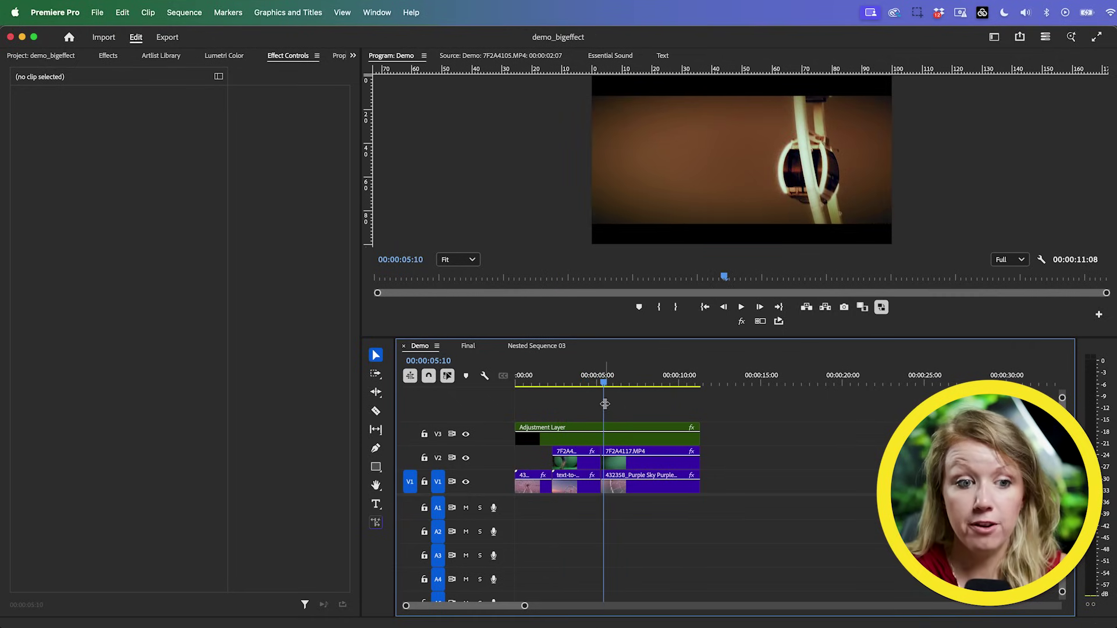
Find the Hard Shake Effect presets in AtomX and place Hard Shake - 01 on the track above the adjustment layer.
{"action": "left_click", "coordinate": [353, 56]}
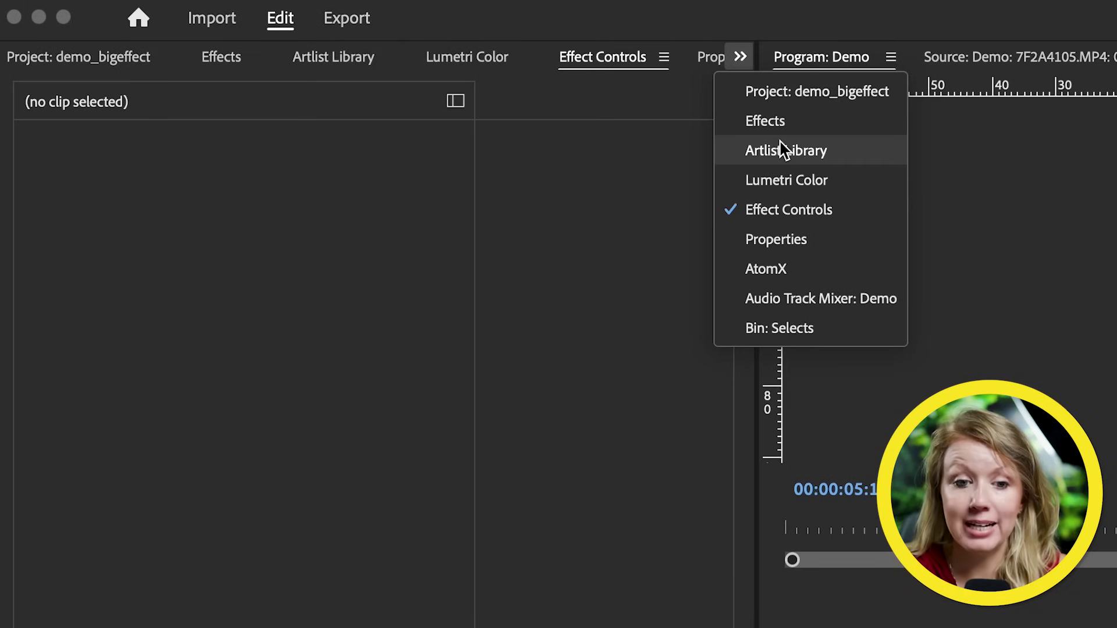
{"action": "left_click", "coordinate": [784, 275]}
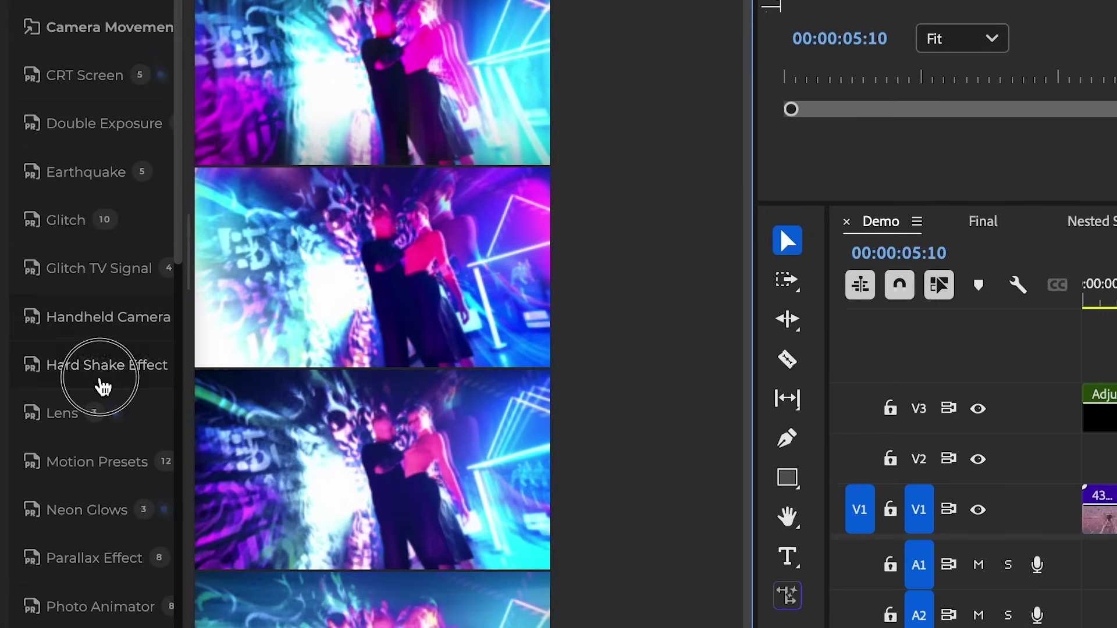
{"action": "left_click", "coordinate": [100, 381]}
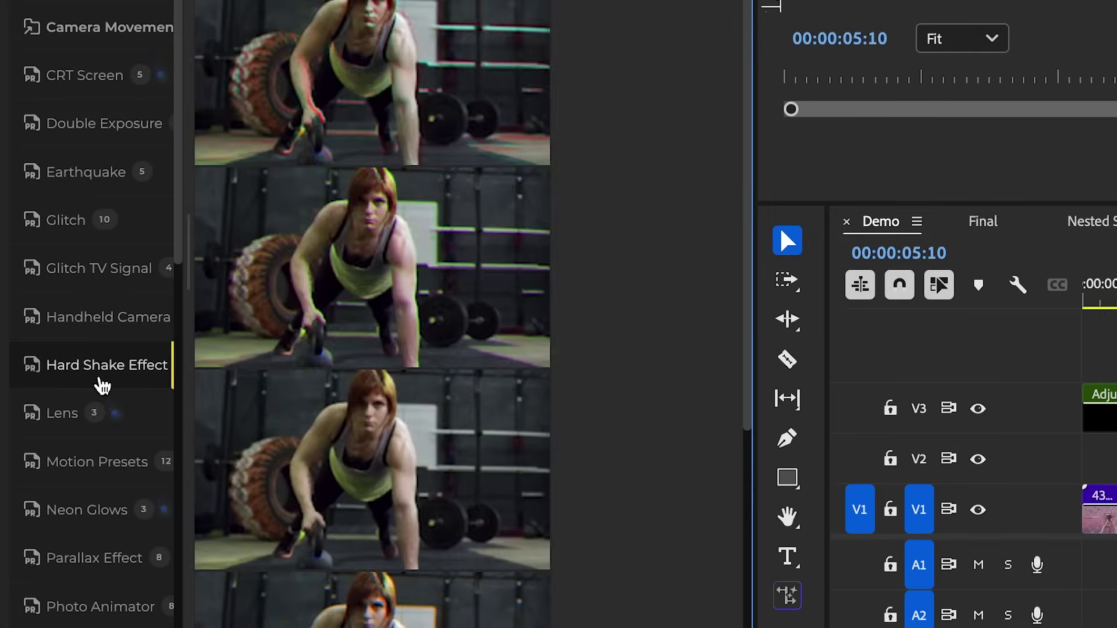
{"action": "mouse_move", "coordinate": [369, 441]}
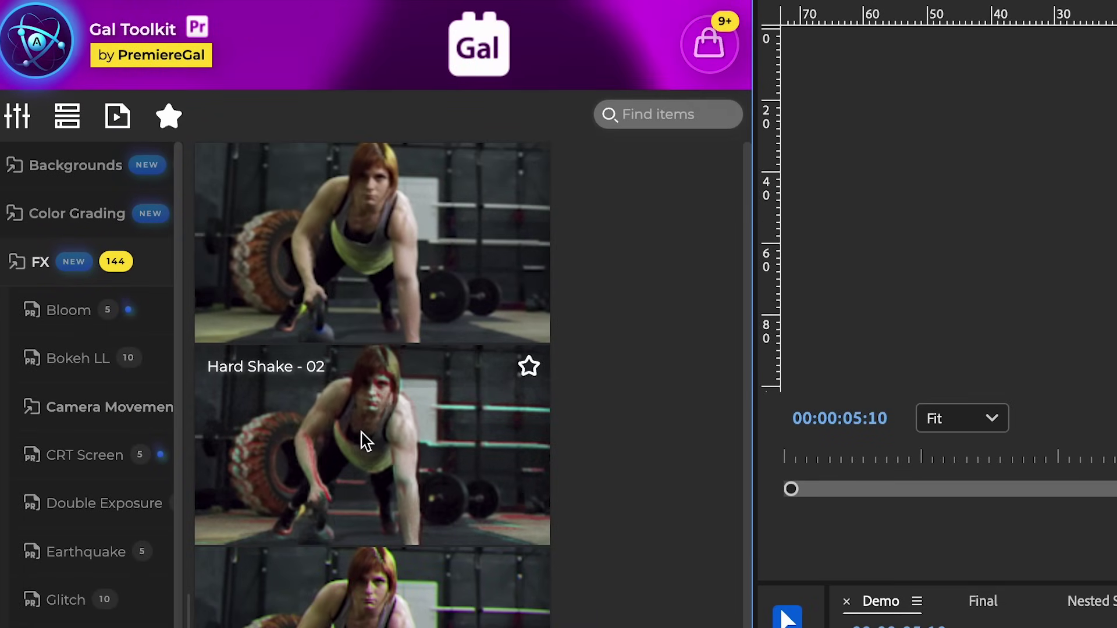
{"action": "mouse_move", "coordinate": [361, 251]}
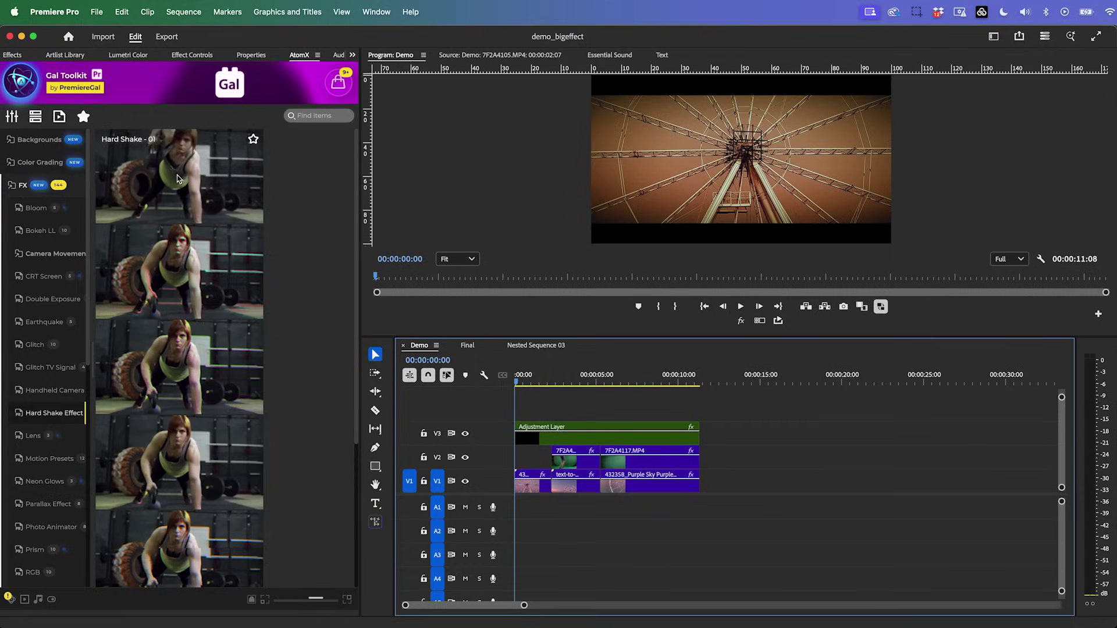
{"action": "left_click_drag", "start_coordinate": [174, 180], "coordinate": [540, 405]}
Ungroup the Hard Shake Effect clips and inspect the first one's Transform Position keyframes in Effect Controls.
{"action": "right_click", "coordinate": [572, 416]}
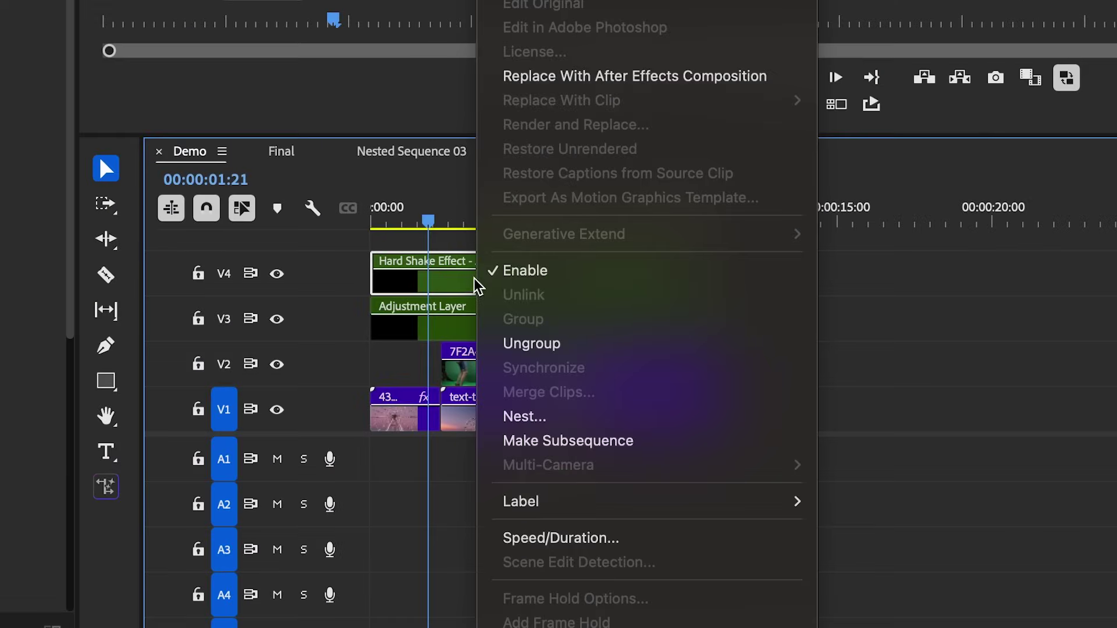
{"action": "left_click", "coordinate": [531, 343]}
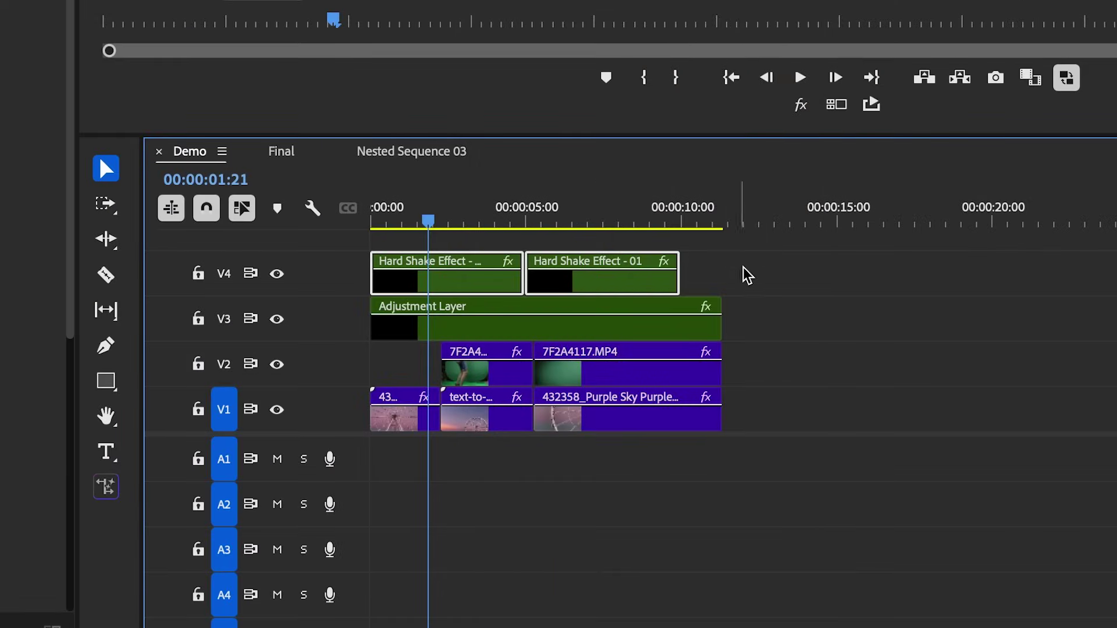
{"action": "left_click", "coordinate": [424, 282]}
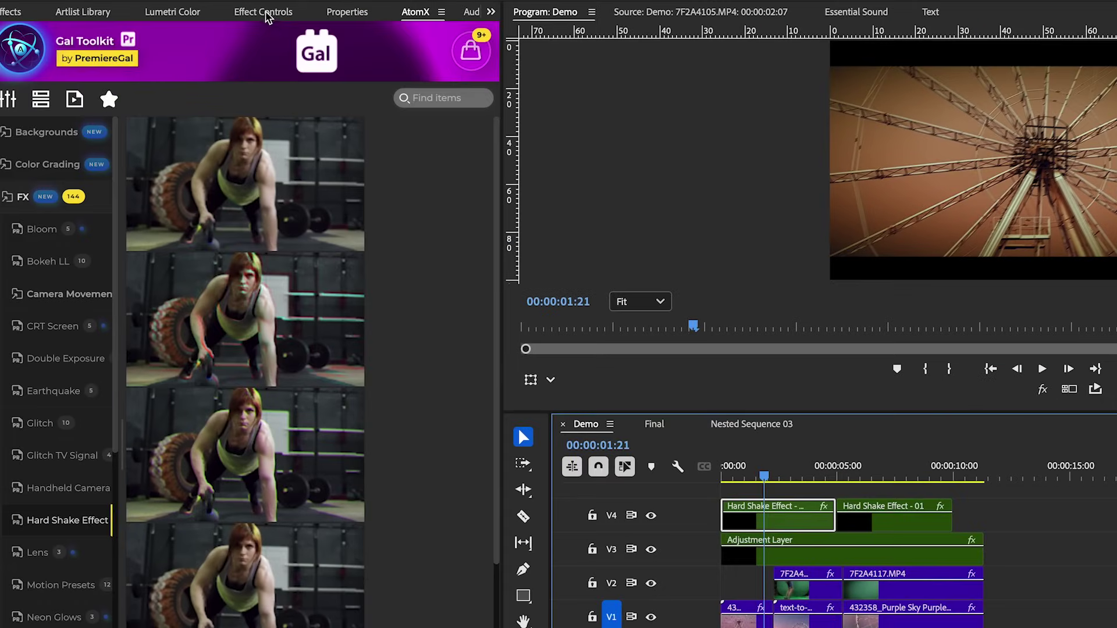
{"action": "left_click", "coordinate": [264, 12]}
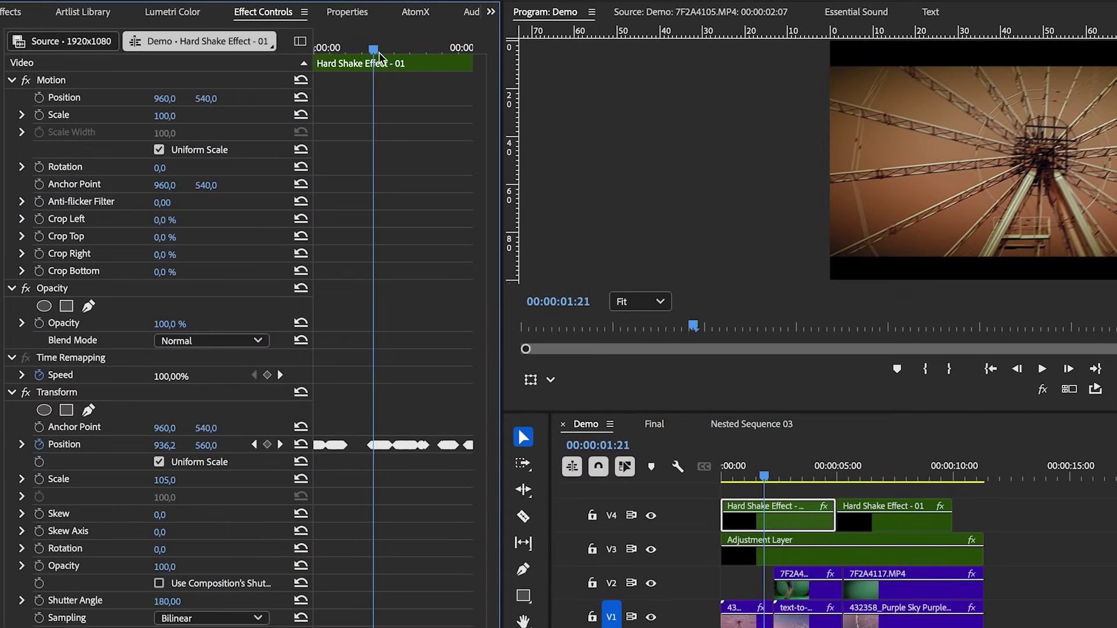
{"action": "left_click_drag", "start_coordinate": [374, 51], "coordinate": [344, 79]}
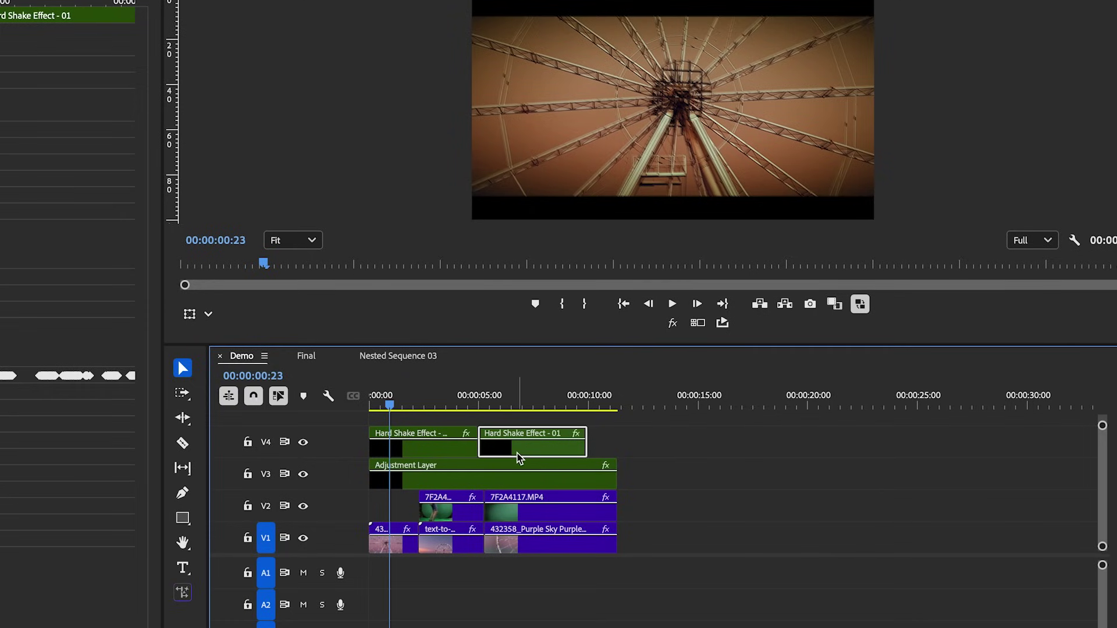
Delete the second Hard Shake clip, then move the first one beneath the adjustment layer and extend it to the sequence's end.
{"action": "left_click", "coordinate": [438, 465]}
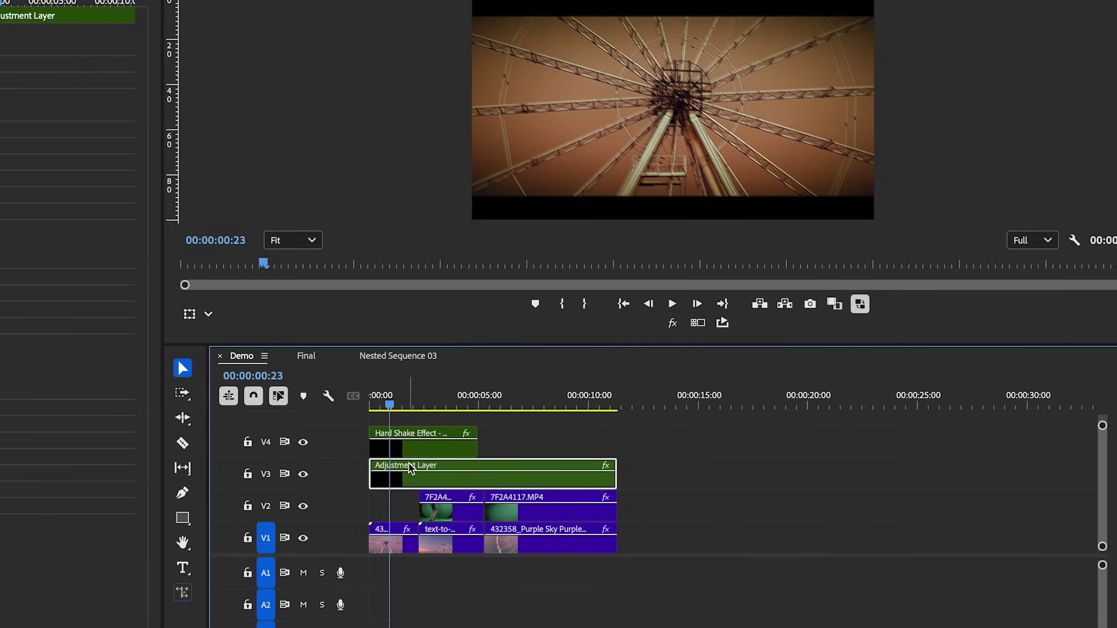
{"action": "left_click_drag", "start_coordinate": [394, 385], "coordinate": [423, 411]}
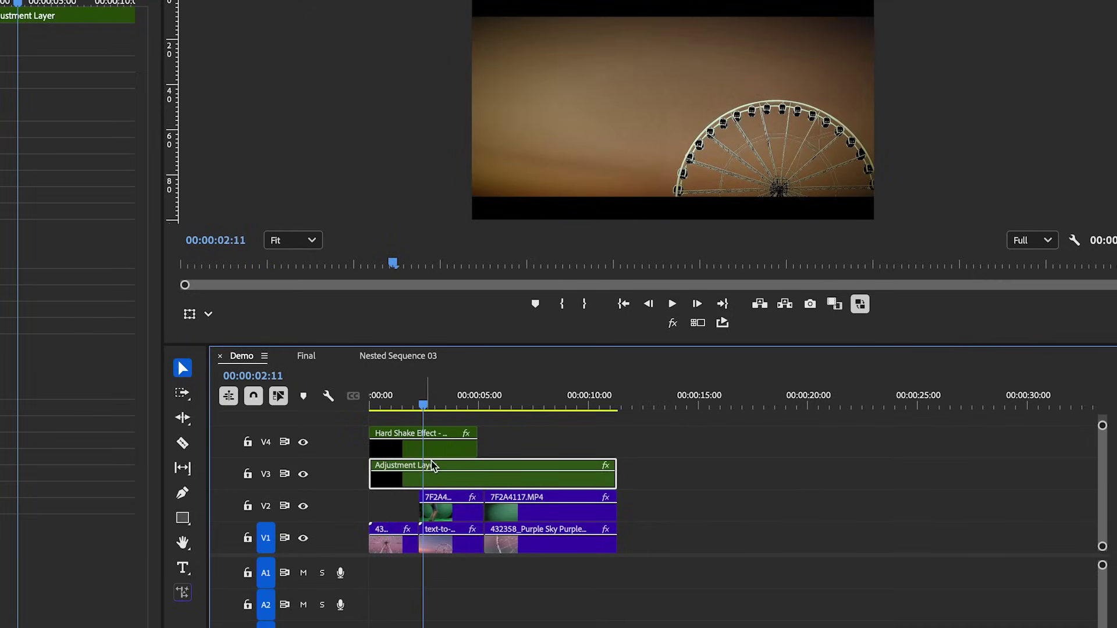
{"action": "left_click_drag", "start_coordinate": [433, 473], "coordinate": [616, 468]}
{"action": "left_click", "coordinate": [440, 451]}
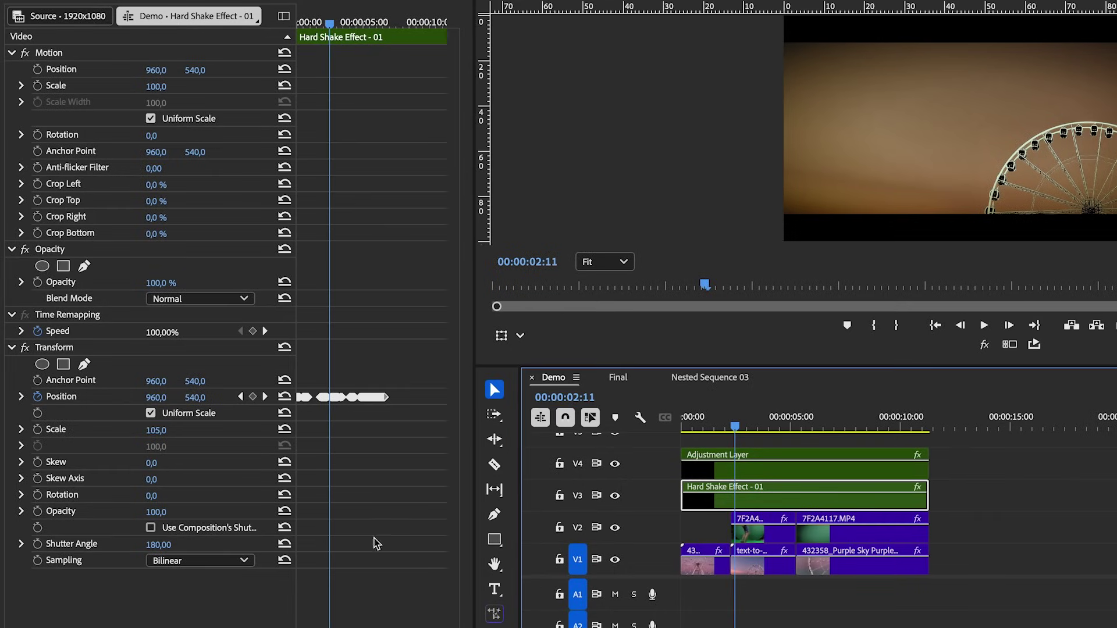
Reposition the Hard Shake clip's Transform Position keyframes near the start of the sequence as separate groups.
{"action": "key", "text": "equal"}
{"action": "key", "text": "equal"}
{"action": "key", "text": "equal"}
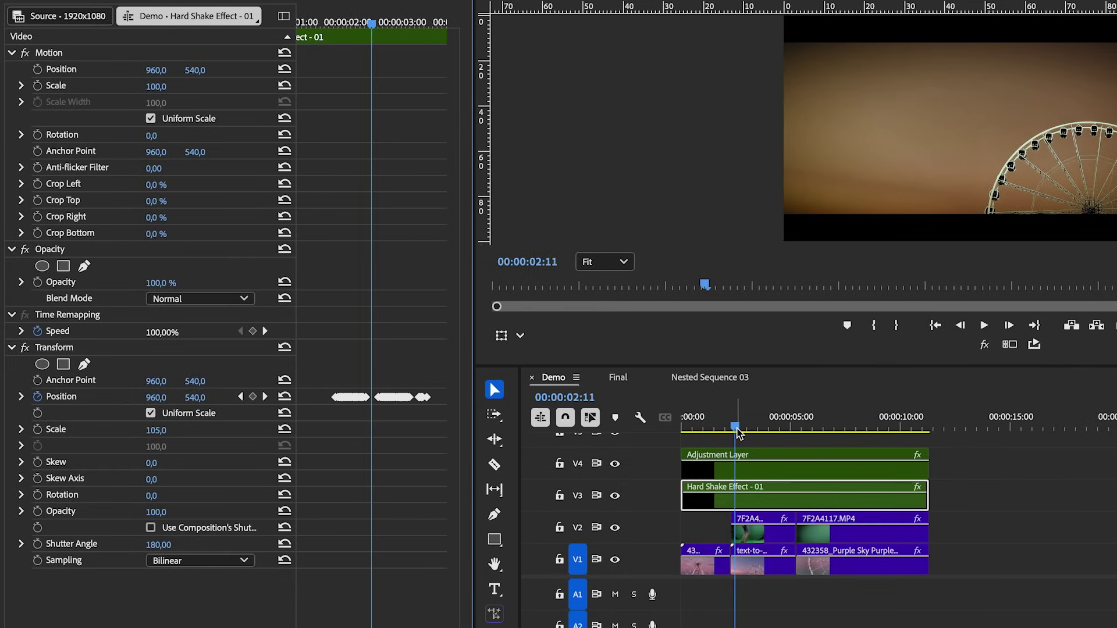
{"action": "left_click_drag", "start_coordinate": [736, 434], "coordinate": [688, 431]}
{"action": "left_click_drag", "start_coordinate": [400, 397], "coordinate": [384, 398]}
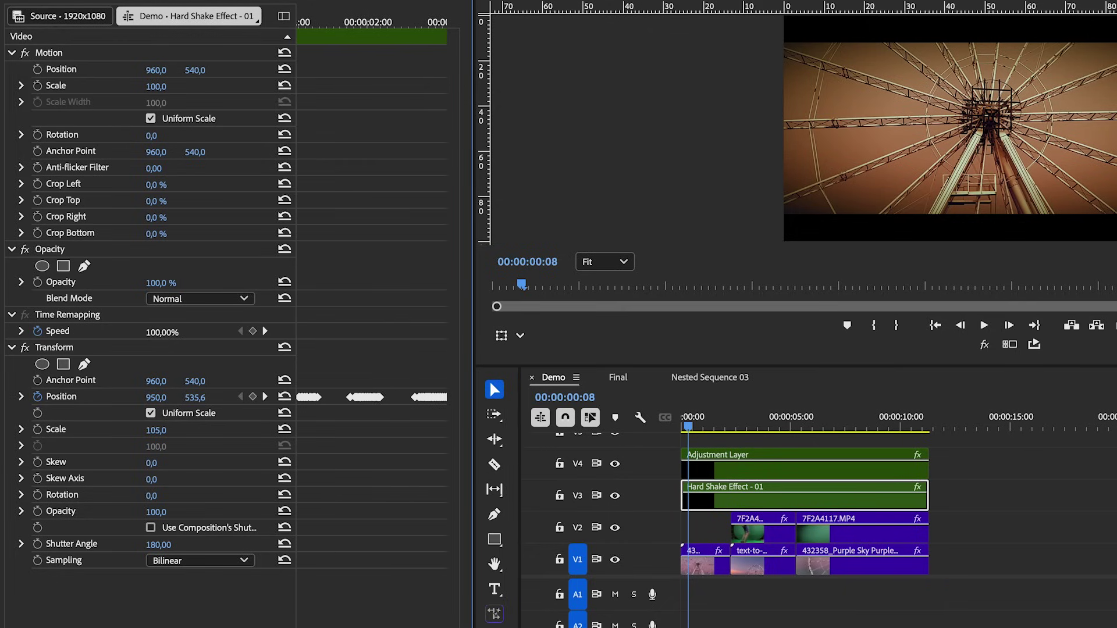
{"action": "scroll", "coordinate": [367, 470], "scroll_direction": "right", "scroll_amount": 3}
{"action": "left_click", "coordinate": [387, 404]}
Line up the groups of shake Position keyframes with the footsteps in the leg shot.
{"action": "left_click_drag", "start_coordinate": [349, 24], "coordinate": [366, 36]}
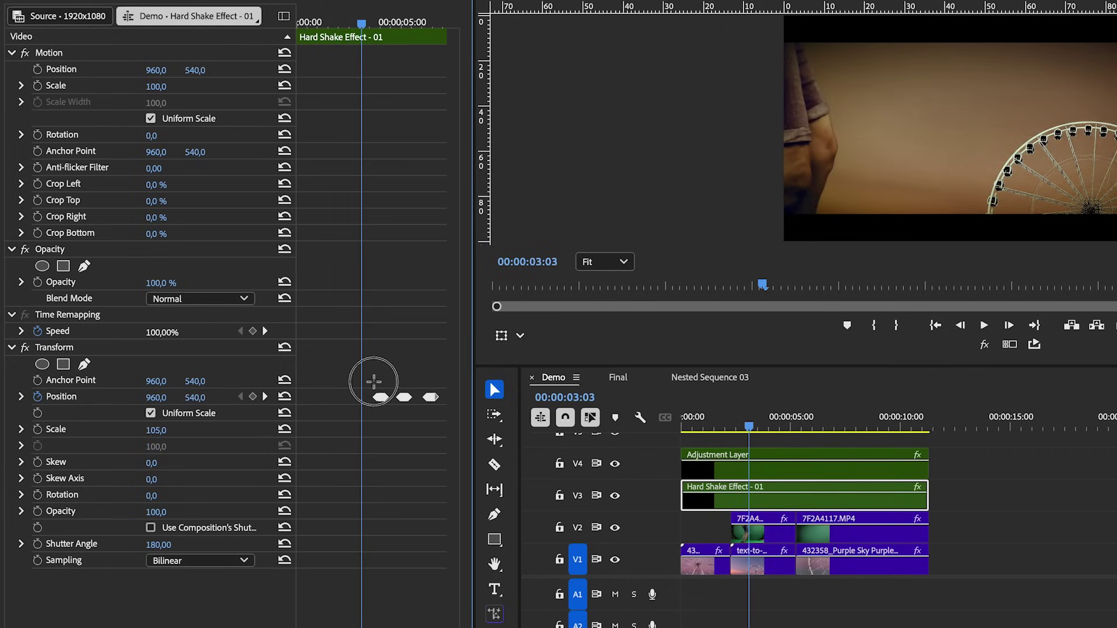
{"action": "left_click_drag", "start_coordinate": [380, 398], "coordinate": [363, 406]}
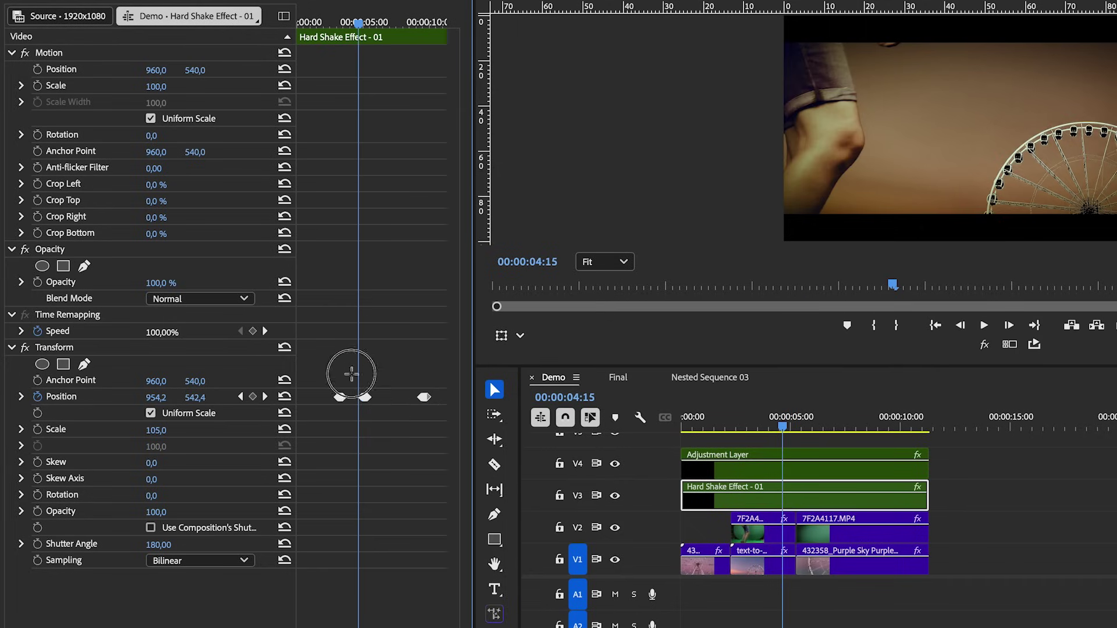
{"action": "left_click", "coordinate": [367, 399]}
{"action": "left_click", "coordinate": [366, 24]}
{"action": "mouse_move", "coordinate": [368, 400]}
{"action": "left_mouse_down"}
{"action": "mouse_move", "coordinate": [397, 399]}
{"action": "mouse_move", "coordinate": [367, 398]}
{"action": "left_mouse_up"}
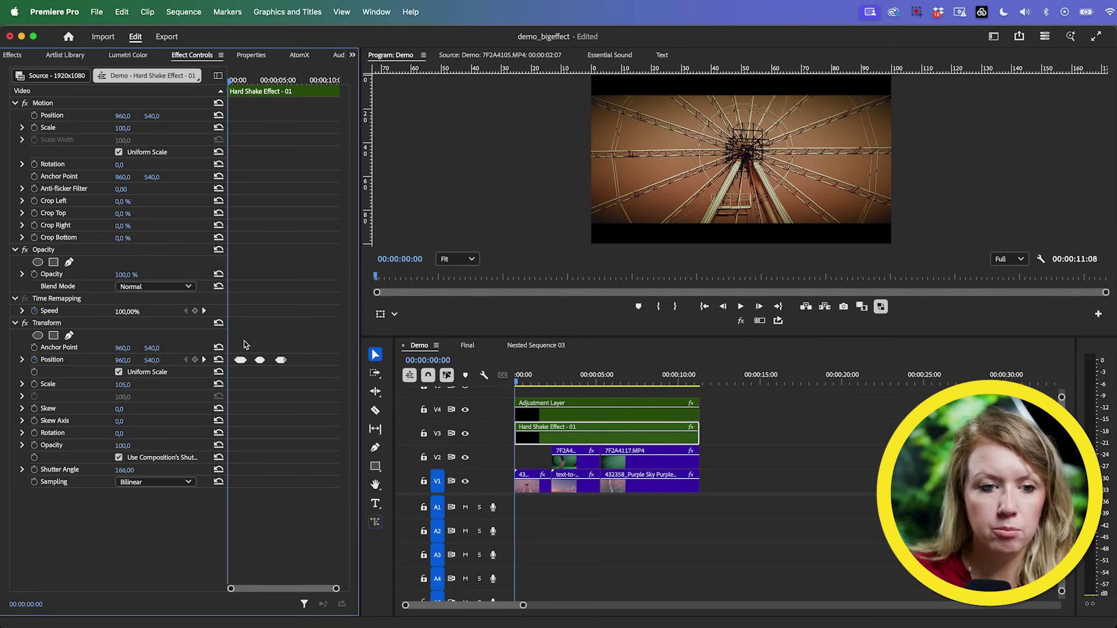
Play the sequence from 00:00:00:13 through the leg shot to check the shake timing.
{"action": "left_click", "coordinate": [234, 82]}
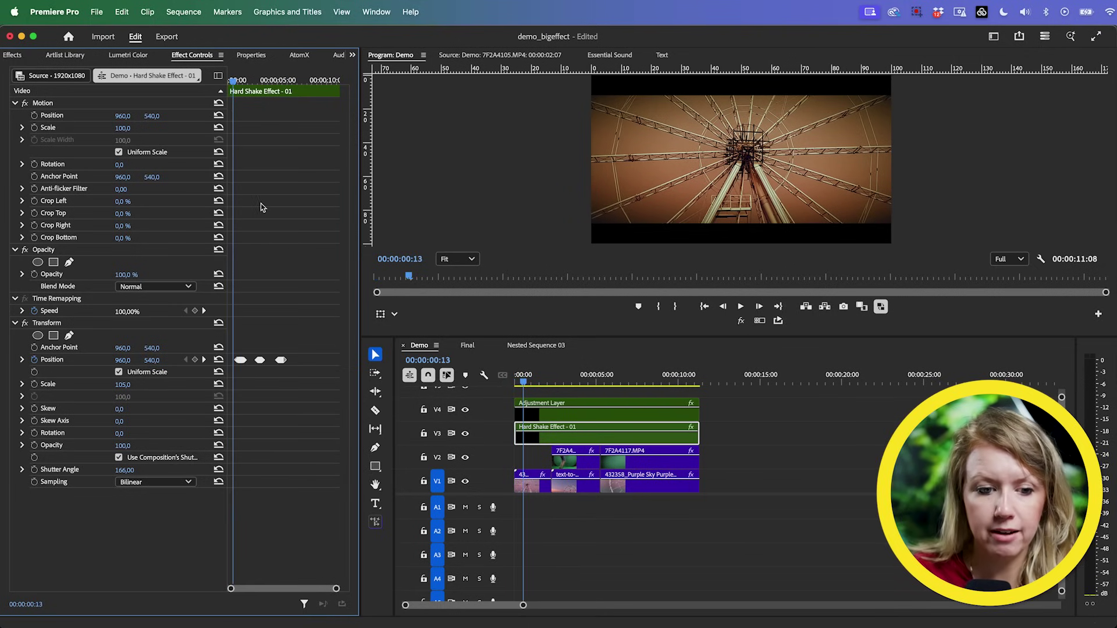
{"action": "key", "text": "space"}
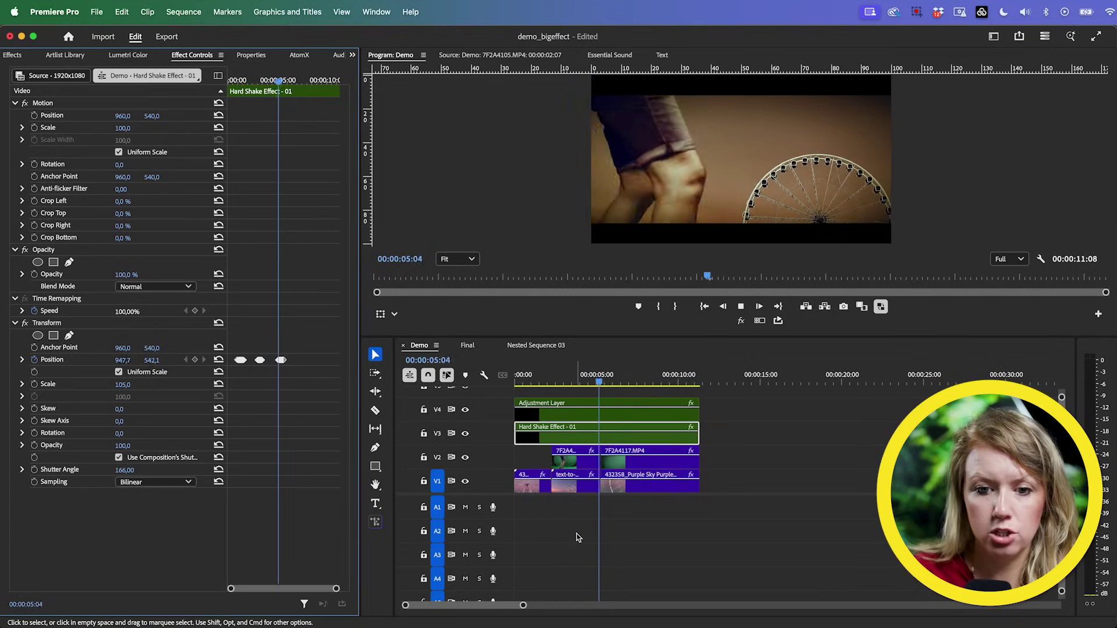
{"action": "key", "text": "space"}
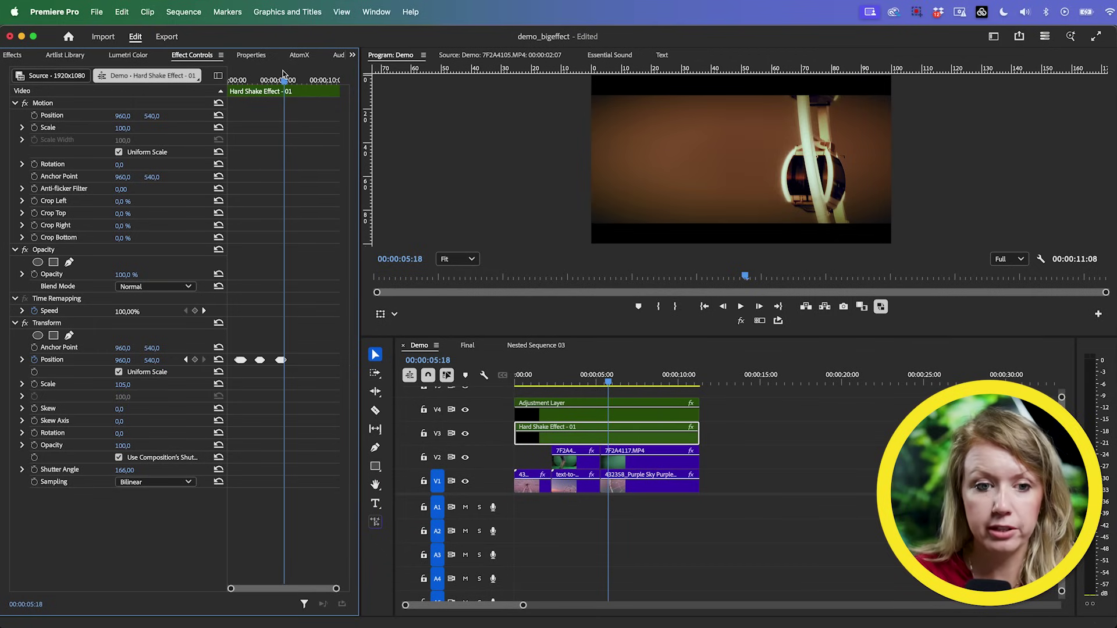
Go to 00:00:05:11 and step frame by frame around it to examine the shake's Position keyframes at the cut.
{"action": "left_click_drag", "start_coordinate": [286, 81], "coordinate": [281, 81]}
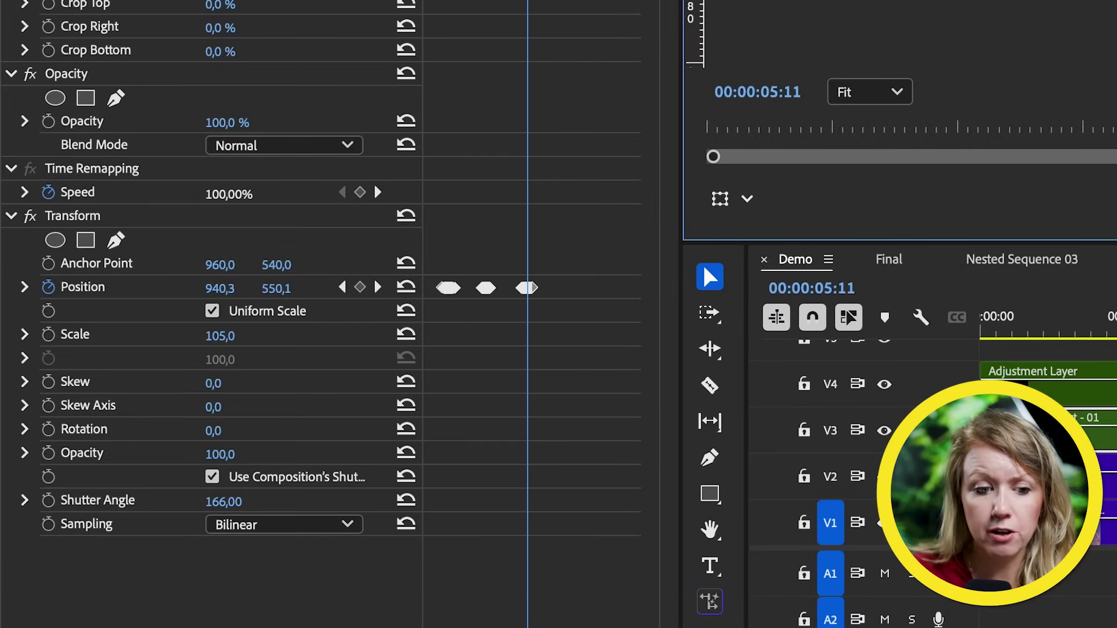
{"action": "key", "text": "ctrl+v"}
{"action": "key", "text": "ctrl+v"}
{"action": "key", "text": "ctrl+v"}
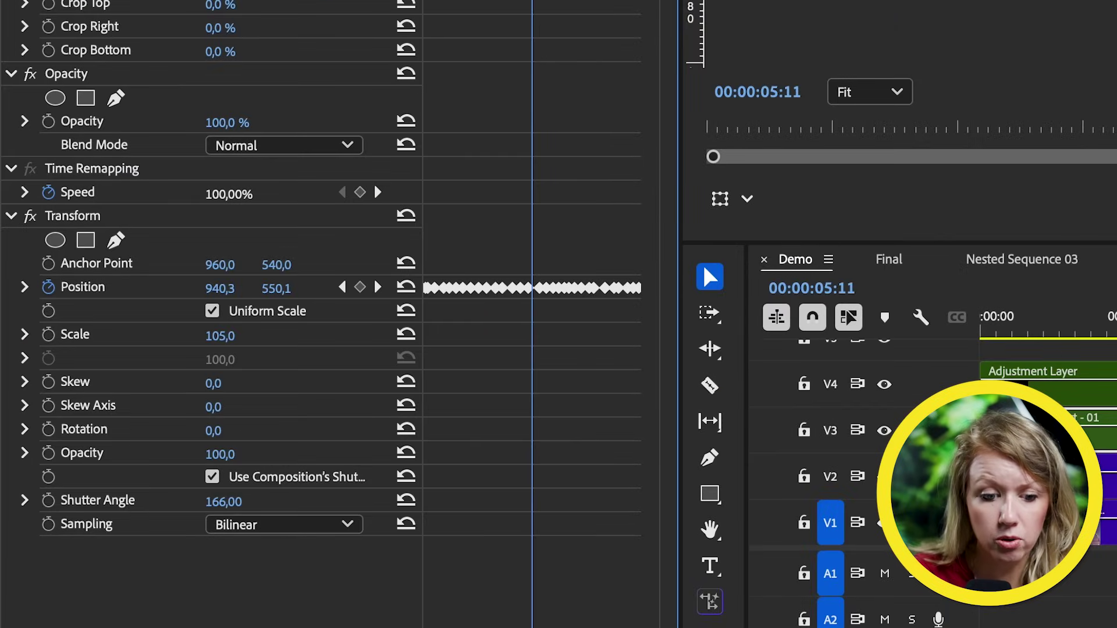
{"action": "key", "text": "ctrl+z"}
{"action": "key", "text": "Right"}
{"action": "key", "text": "Left"}
{"action": "key", "text": "Left"}
{"action": "key", "text": "Right"}
{"action": "key", "text": "Left"}
{"action": "key", "text": "Right"}
{"action": "key", "text": "Left"}
{"action": "key", "text": "Right"}
{"action": "key", "text": "Right"}
{"action": "key", "text": "Left"}
{"action": "key", "text": "Left"}
{"action": "key", "text": "Right"}
{"action": "key", "text": "Left"}
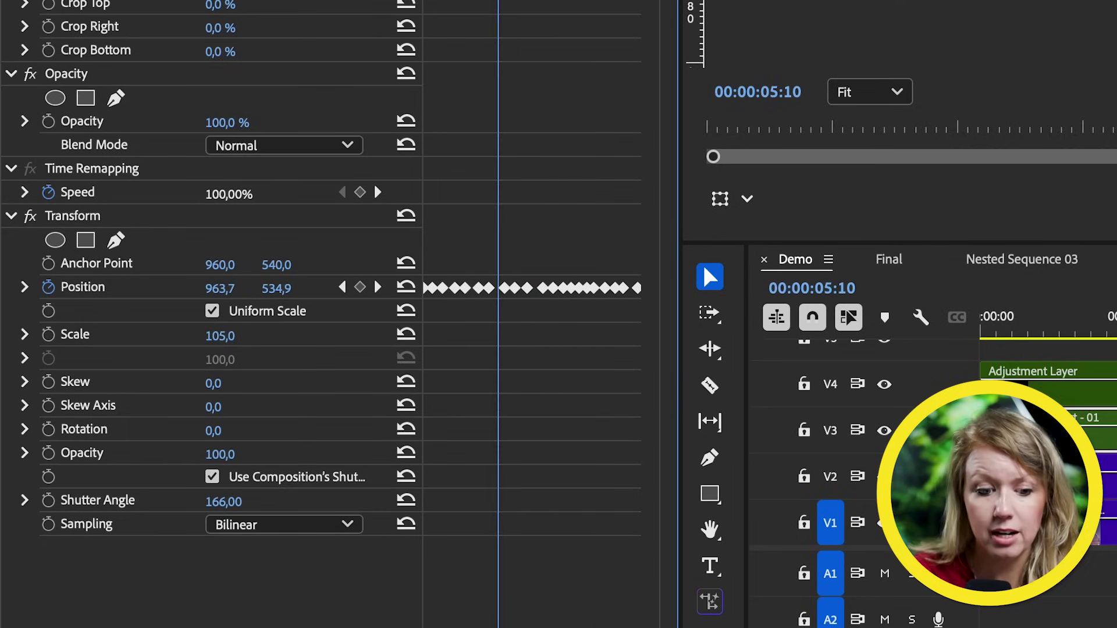
{"action": "key", "text": "equal"}
{"action": "key", "text": "equal"}
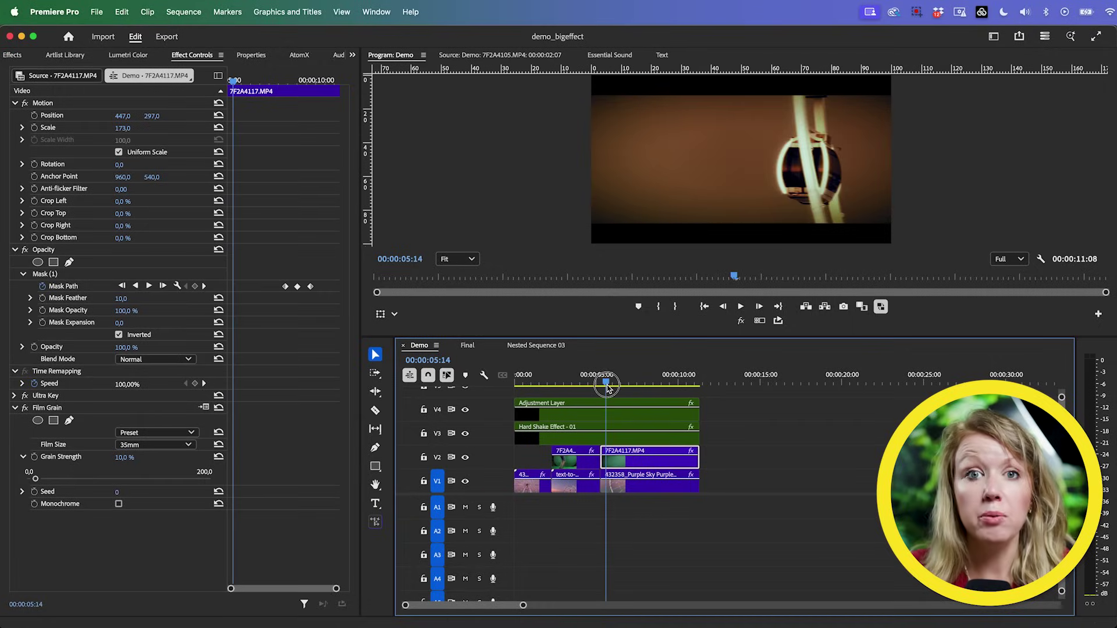
Scrub through the face shot to 00:00:08:10 and nest the 7F2A4117.MP4 clip under the suggested name.
{"action": "mouse_move", "coordinate": [611, 387]}
{"action": "left_mouse_down"}
{"action": "mouse_move", "coordinate": [626, 389]}
{"action": "mouse_move", "coordinate": [615, 389]}
{"action": "left_mouse_up"}
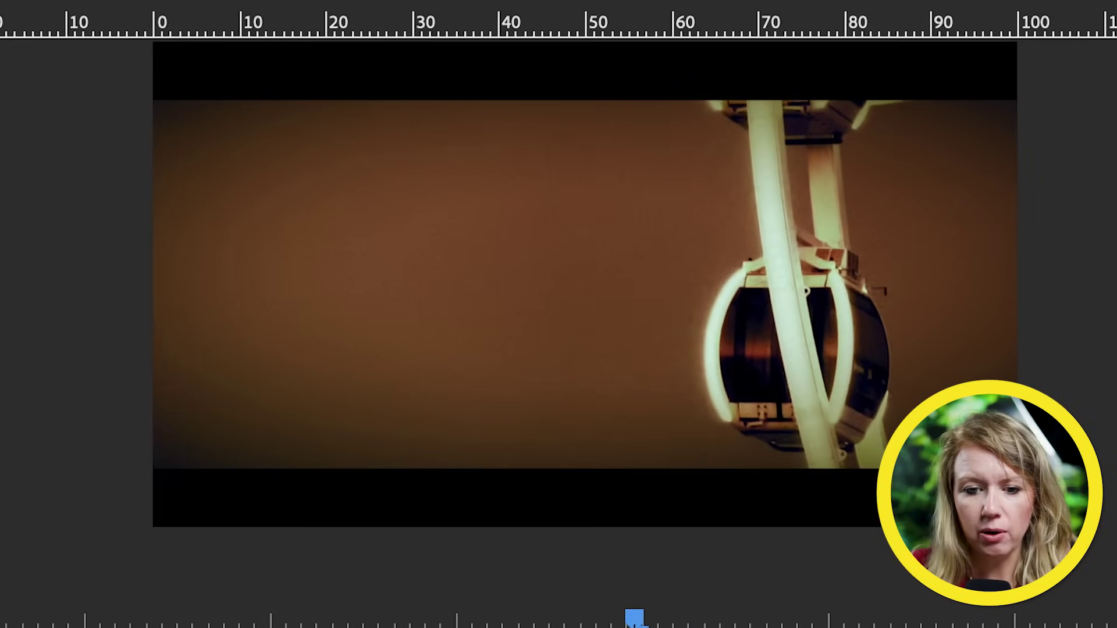
{"action": "left_click_drag", "start_coordinate": [634, 622], "coordinate": [1094, 621]}
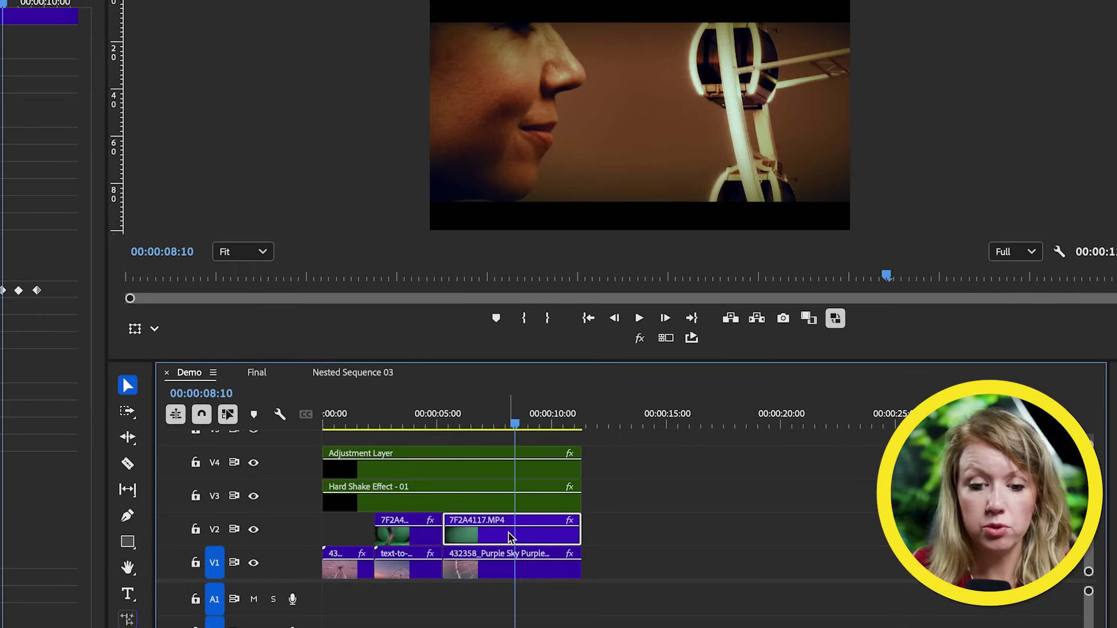
{"action": "right_click", "coordinate": [510, 537]}
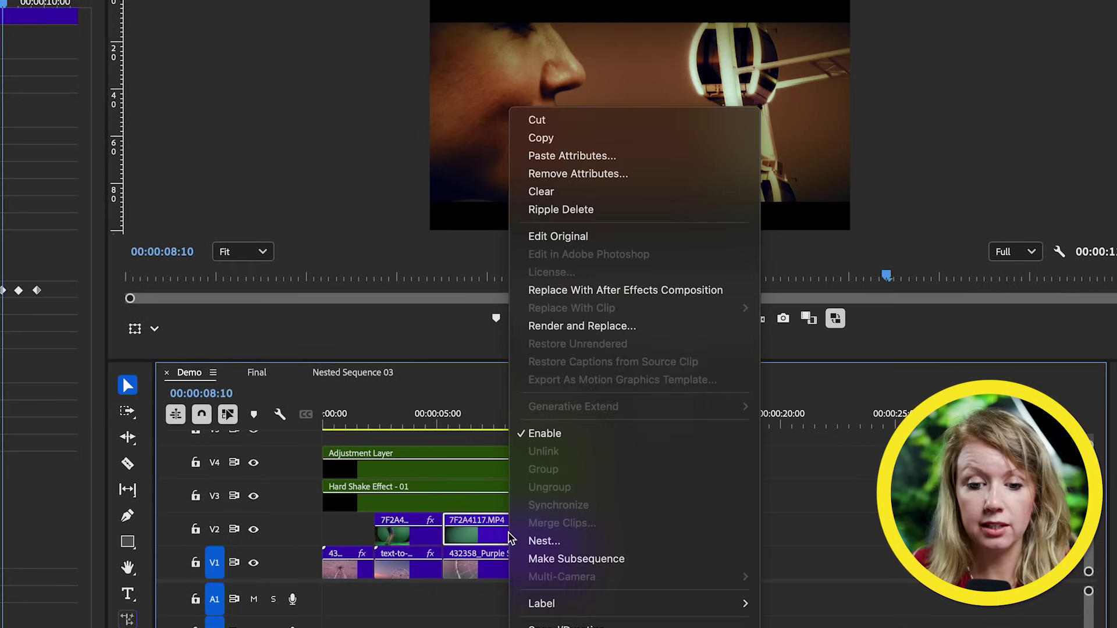
{"action": "left_click", "coordinate": [545, 541]}
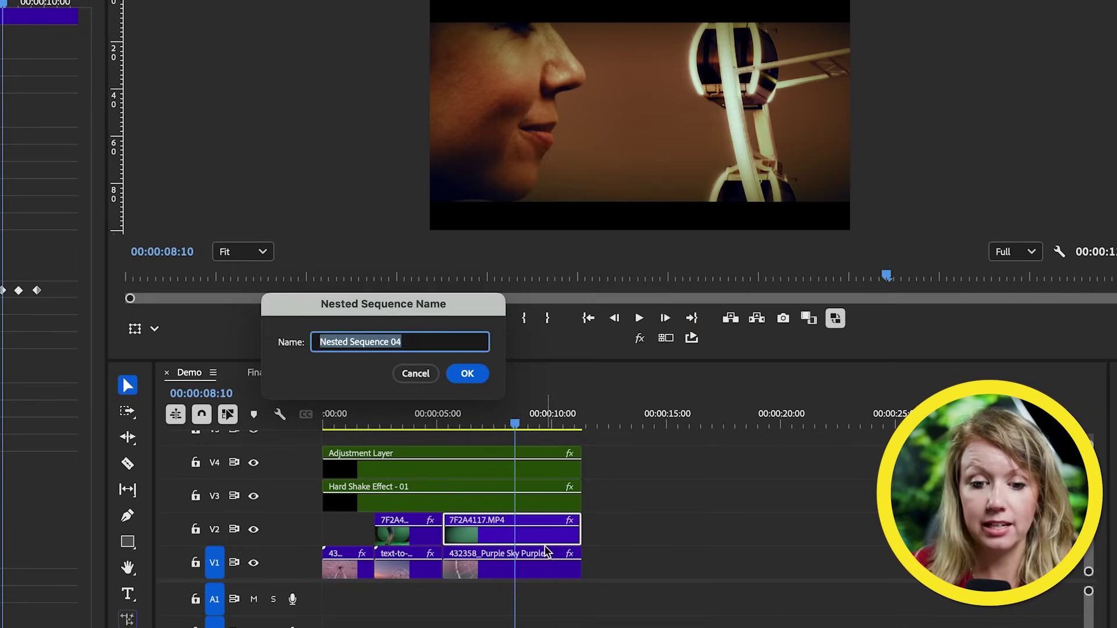
{"action": "left_click", "coordinate": [468, 374]}
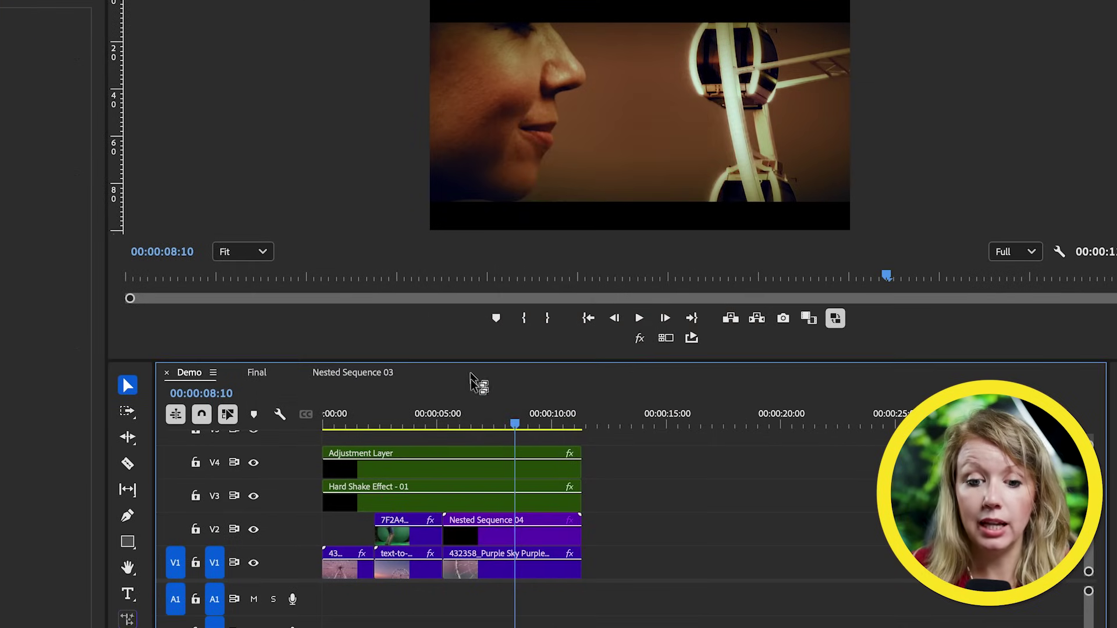
At 00:00:06:08, draw a closed pen opacity mask on the nested face clip around the dark patch in the frame's lower-left corner.
{"action": "left_click", "coordinate": [460, 423]}
{"action": "left_click", "coordinate": [464, 531]}
{"action": "left_click_drag", "start_coordinate": [464, 422], "coordinate": [466, 422]}
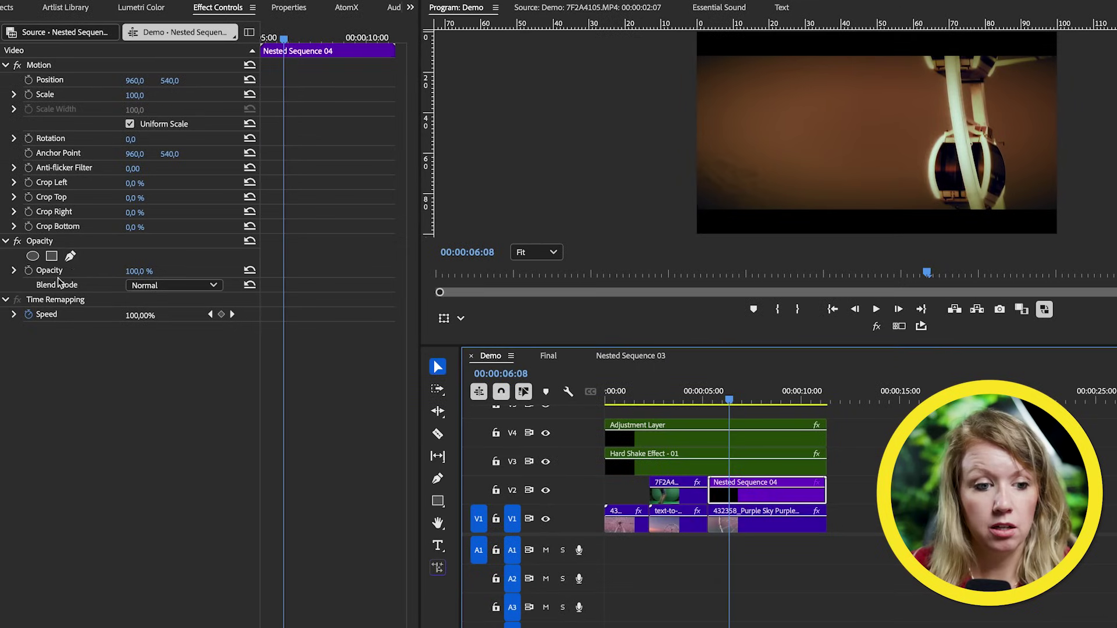
{"action": "left_click", "coordinate": [0, 260]}
{"action": "left_click", "coordinate": [69, 258]}
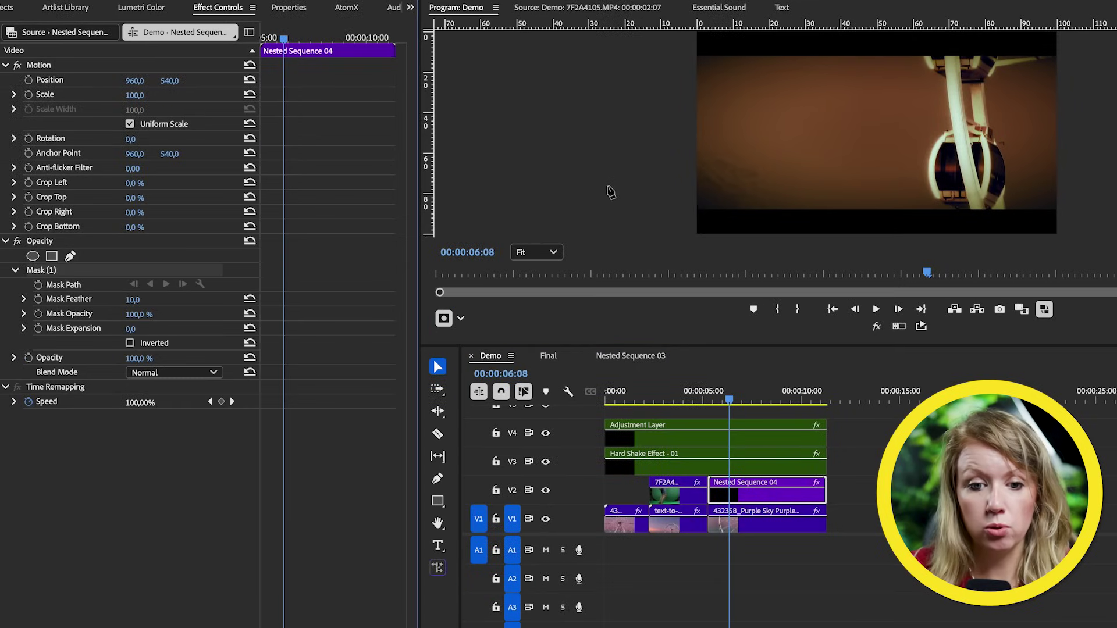
{"action": "left_click", "coordinate": [681, 158]}
{"action": "left_click", "coordinate": [726, 139]}
{"action": "left_click", "coordinate": [764, 154]}
{"action": "left_click", "coordinate": [788, 198]}
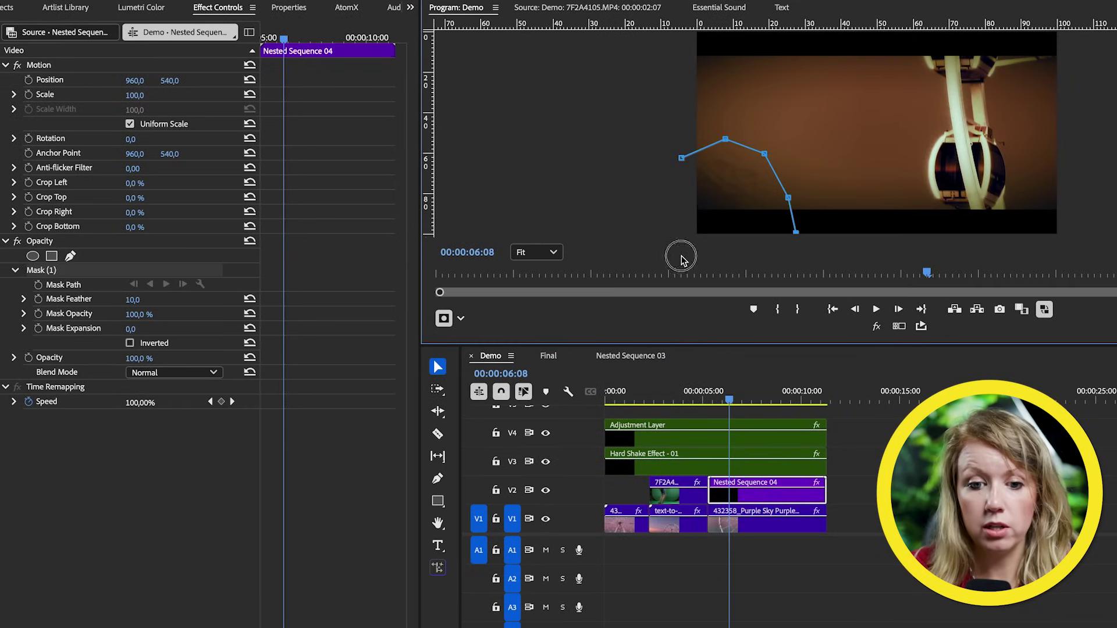
{"action": "left_click", "coordinate": [678, 232]}
{"action": "left_click", "coordinate": [682, 157]}
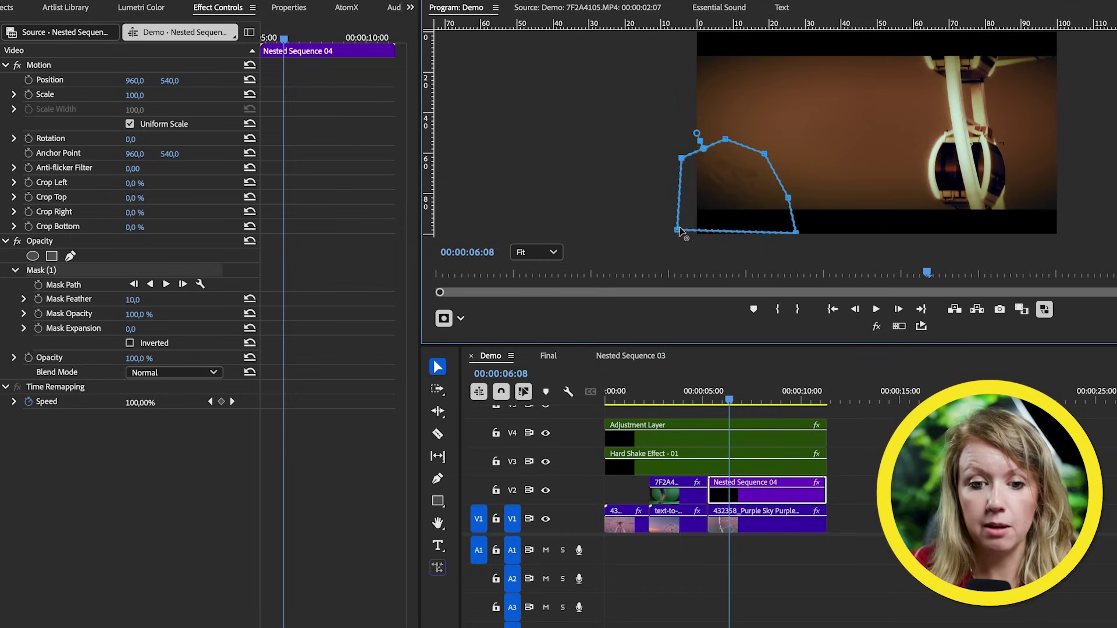
Pull the mask's lower-left point farther below the frame and set the mask feather to 49.
{"action": "left_click_drag", "start_coordinate": [679, 231], "coordinate": [682, 255]}
{"action": "left_click_drag", "start_coordinate": [138, 297], "coordinate": [143, 296]}
{"action": "left_click", "coordinate": [730, 402]}
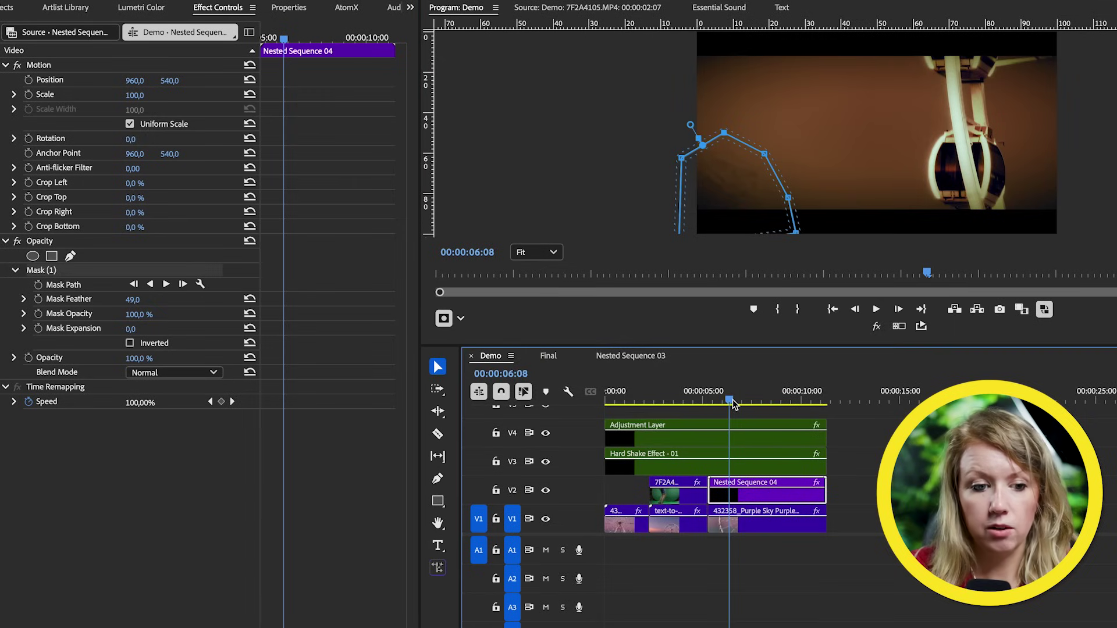
Start animating the nested face clip's mask path at 00:00:06:08, and invert the mask.
{"action": "left_click", "coordinate": [38, 285]}
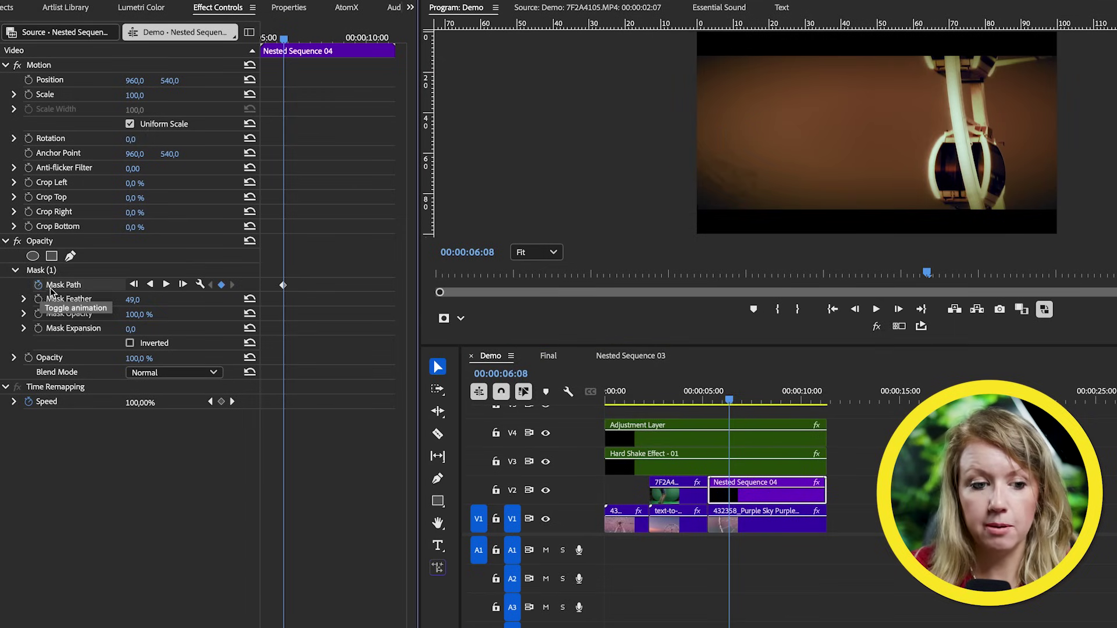
{"action": "left_click_drag", "start_coordinate": [735, 403], "coordinate": [746, 404]}
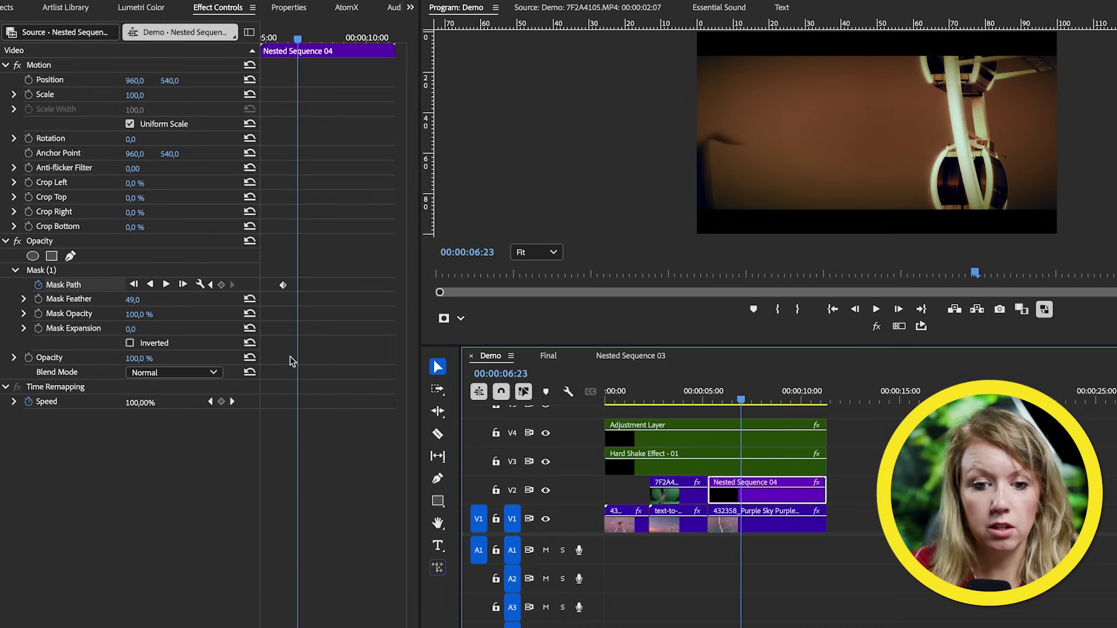
{"action": "left_click", "coordinate": [129, 343]}
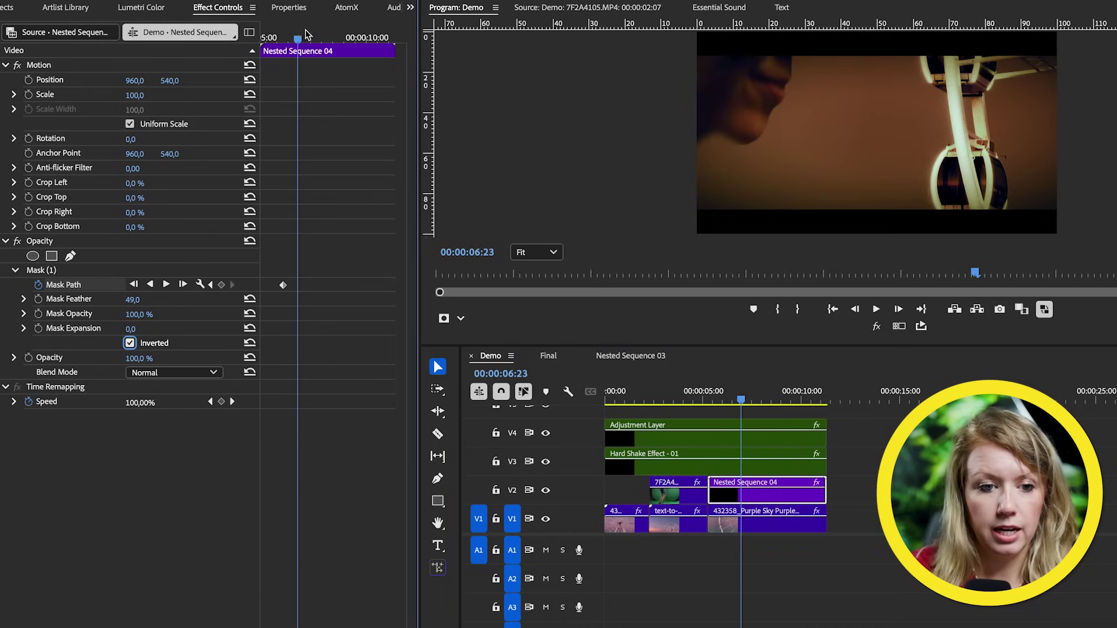
Keyframe the mask path by shifting the mask down and right at 00:00:06:21, then moving it below the picture, clear of the face, at 00:00:07:05.
{"action": "left_click_drag", "start_coordinate": [297, 42], "coordinate": [295, 42]}
{"action": "left_click", "coordinate": [79, 272]}
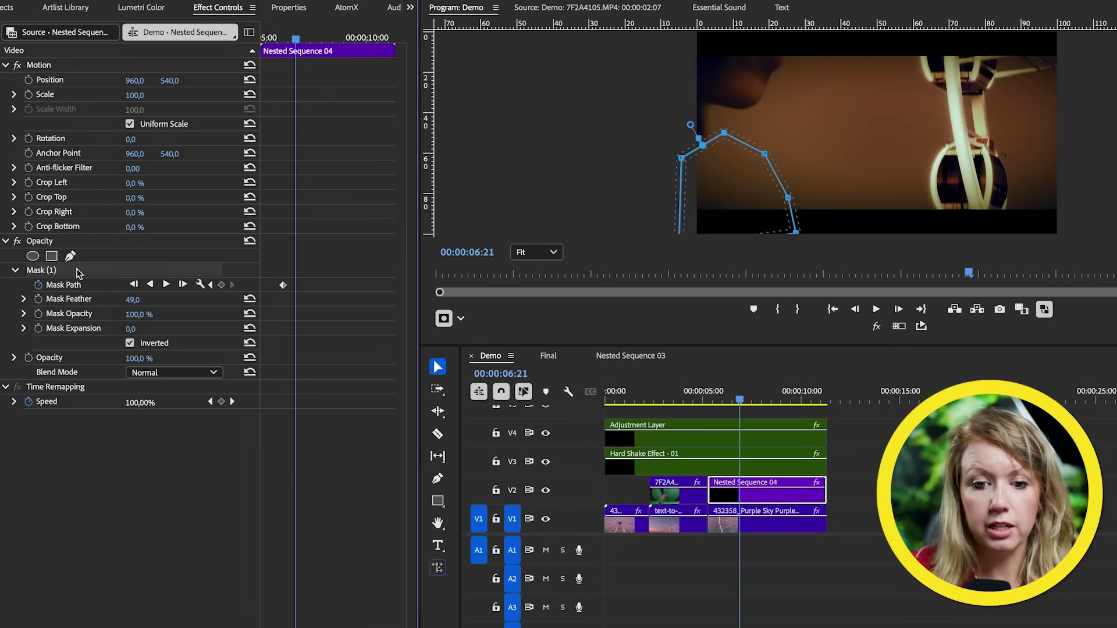
{"action": "left_click_drag", "start_coordinate": [723, 196], "coordinate": [787, 218]}
{"action": "mouse_move", "coordinate": [296, 40]}
{"action": "left_mouse_down"}
{"action": "mouse_move", "coordinate": [306, 40]}
{"action": "mouse_move", "coordinate": [278, 42]}
{"action": "mouse_move", "coordinate": [305, 45]}
{"action": "left_mouse_up"}
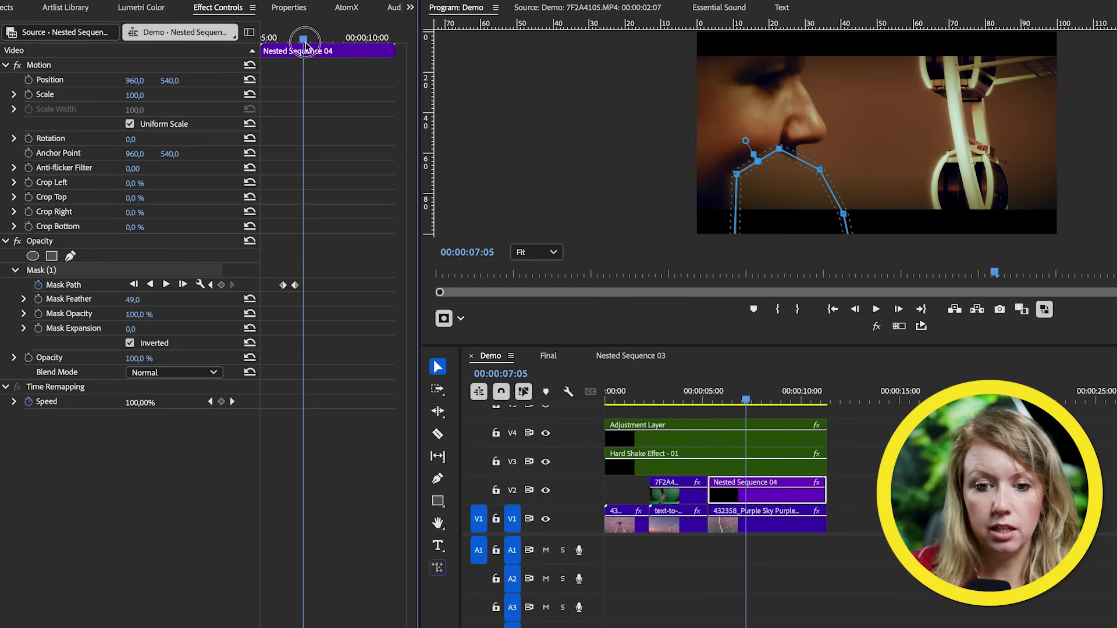
{"action": "left_click_drag", "start_coordinate": [786, 198], "coordinate": [863, 272]}
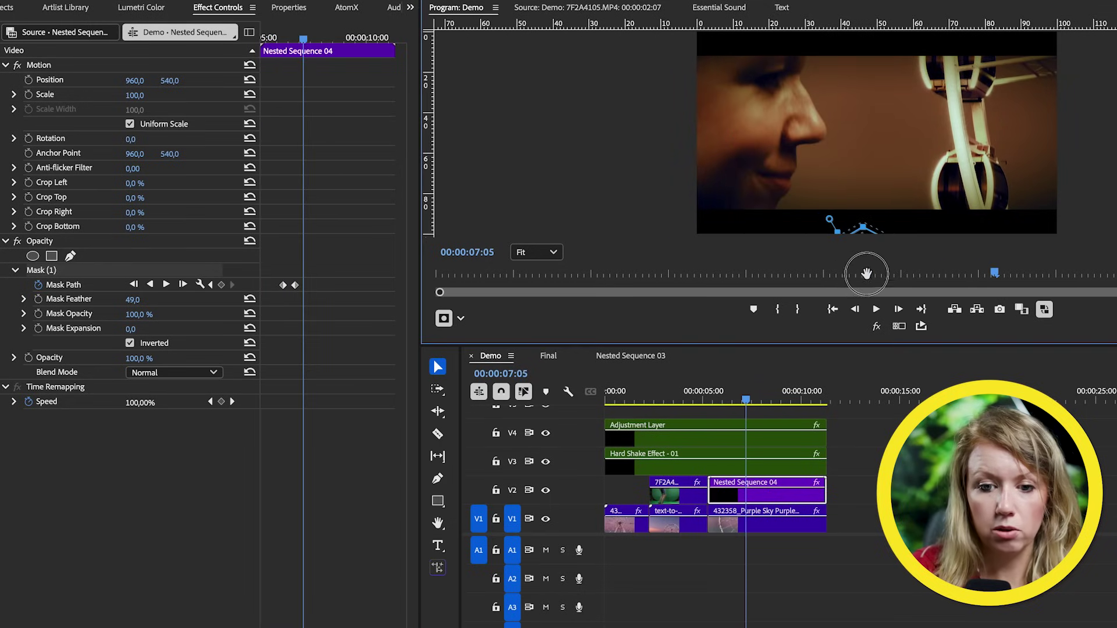
{"action": "left_click_drag", "start_coordinate": [302, 39], "coordinate": [357, 37]}
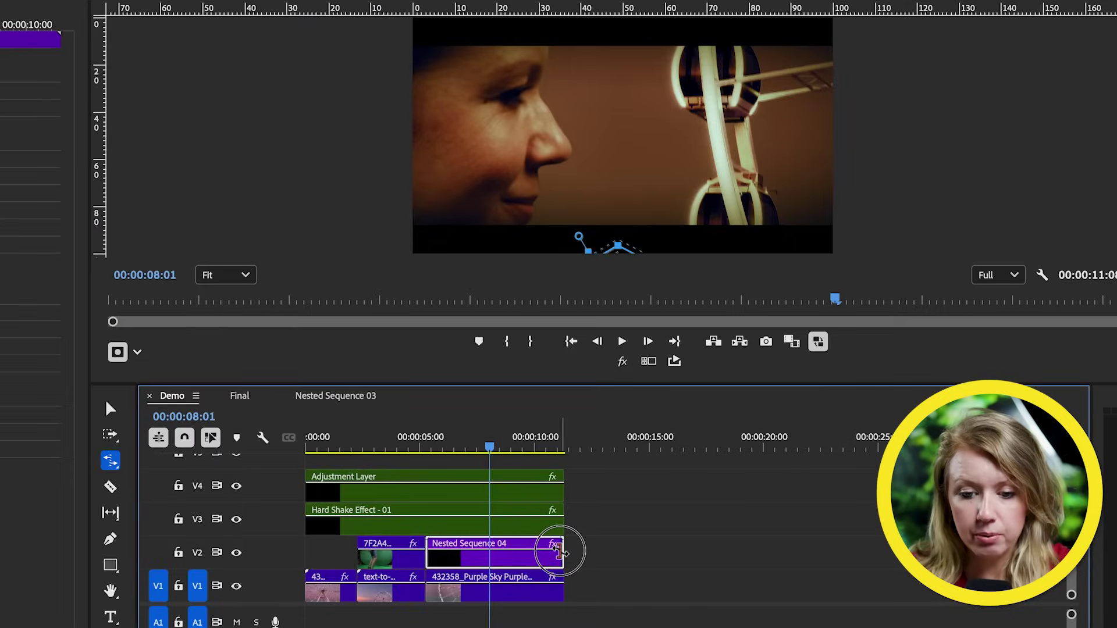
Rate-stretch the nested face clip's end to 00:00:12:14, slowing it to 82.86%, and play back the slowed shot.
{"action": "left_click_drag", "start_coordinate": [559, 550], "coordinate": [592, 552]}
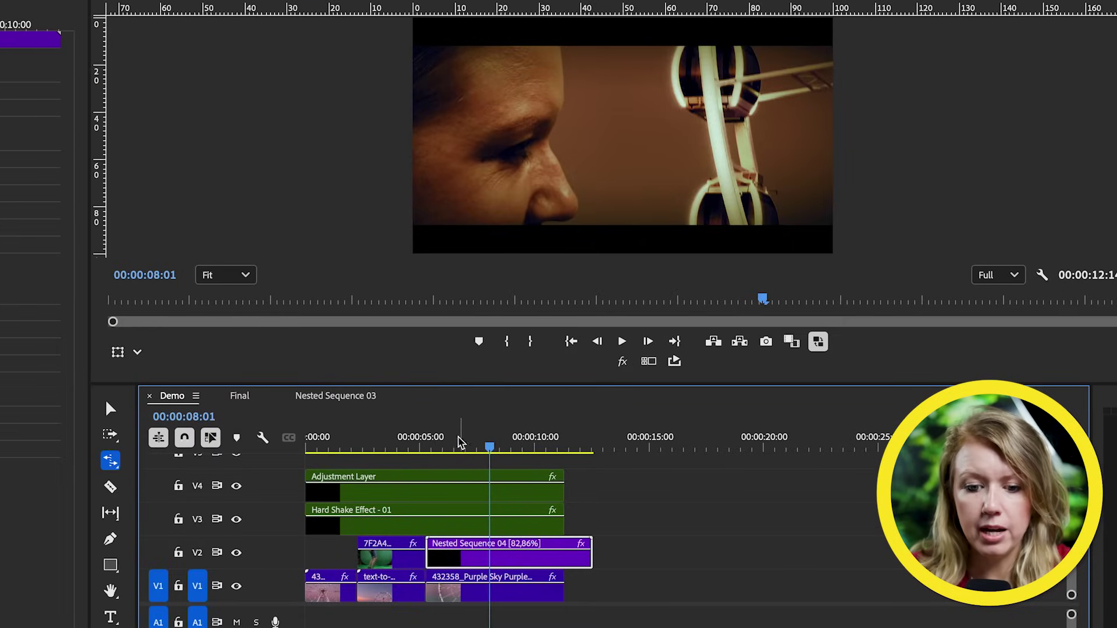
{"action": "left_click", "coordinate": [448, 443]}
{"action": "key", "text": "space"}
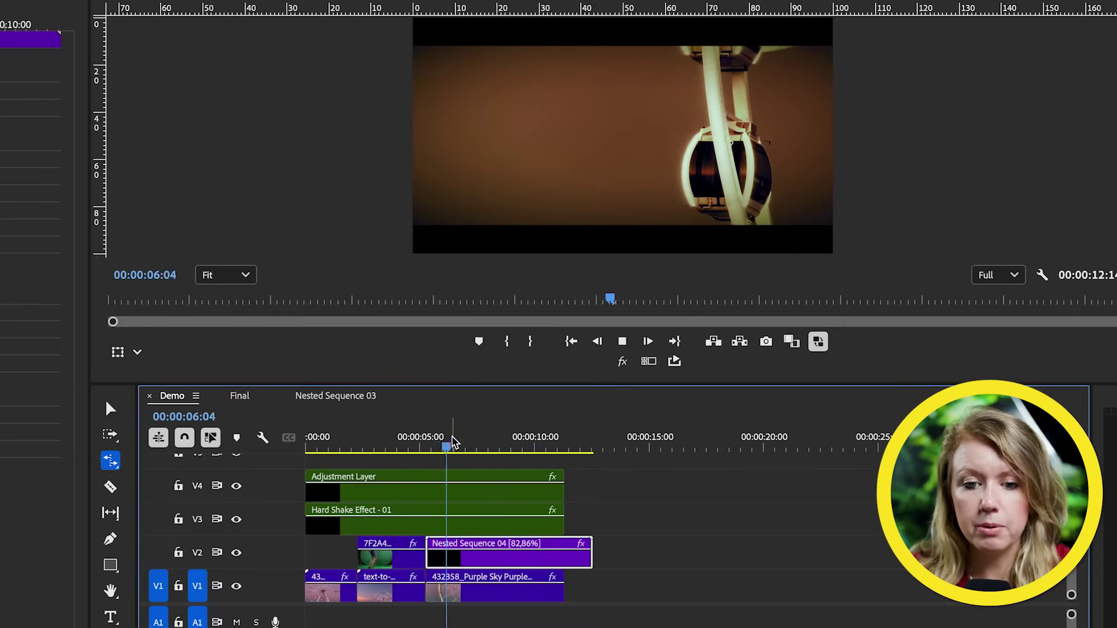
{"action": "left_click", "coordinate": [485, 449]}
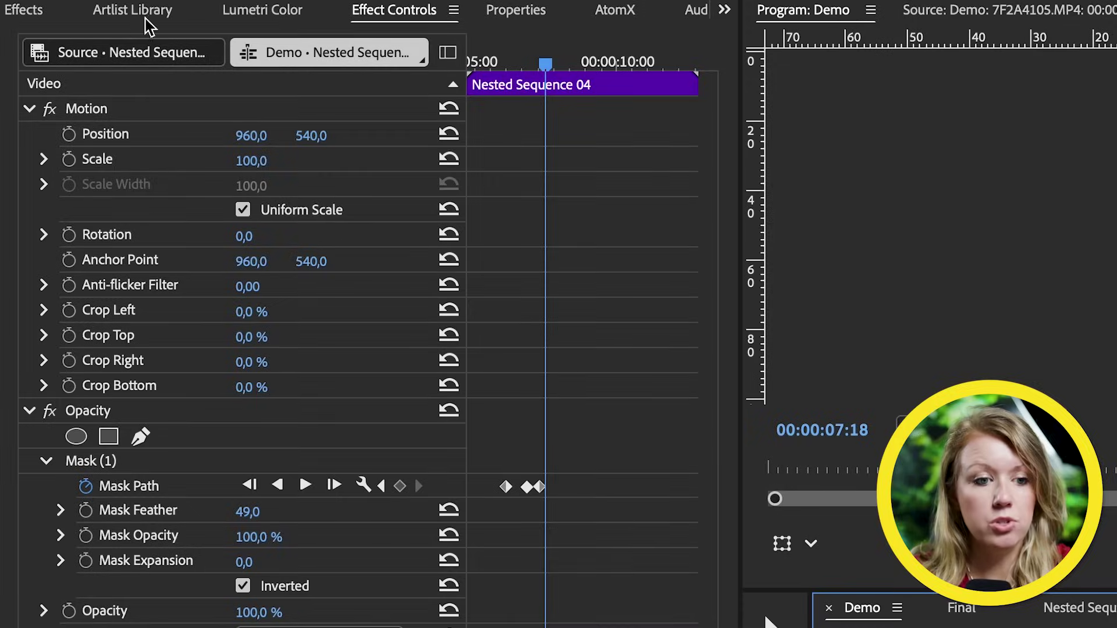
Search the Artlist sound effects for heavy footsteps, preview the 0:13 creature footsteps effect and download it.
{"action": "left_click", "coordinate": [143, 13]}
{"action": "left_click", "coordinate": [414, 62]}
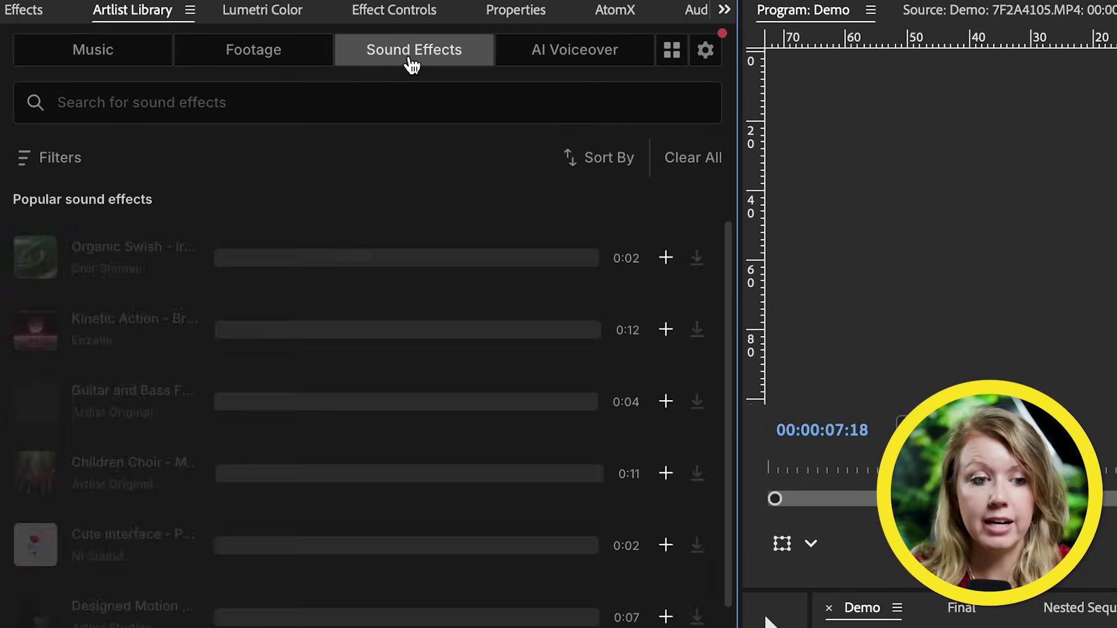
{"action": "type", "text": "heavy "}
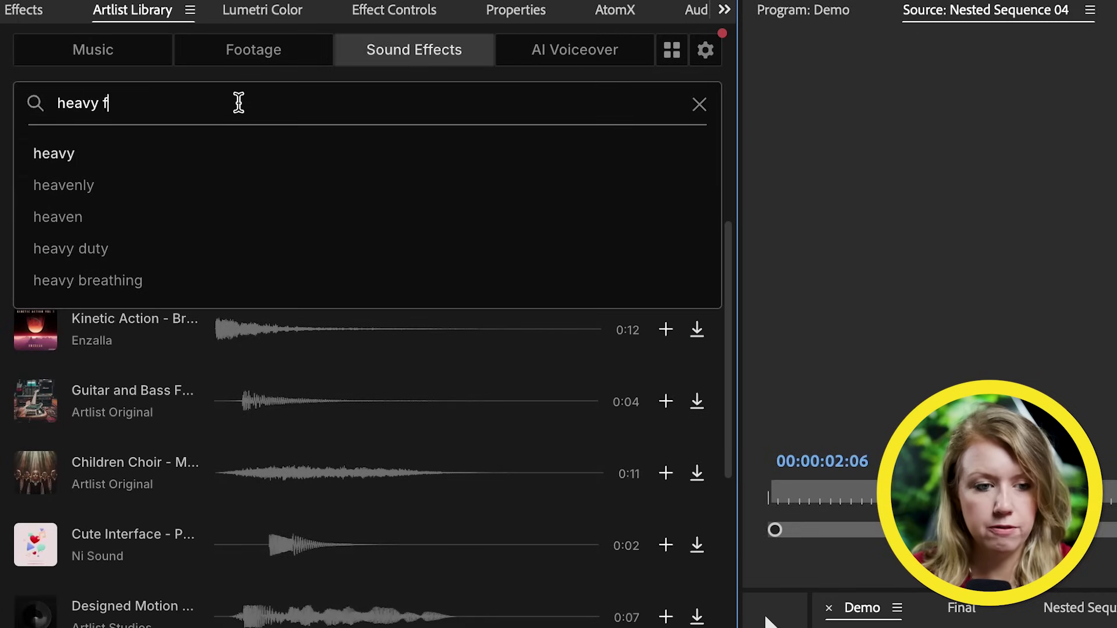
{"action": "type", "text": "foot"}
{"action": "left_click", "coordinate": [199, 149]}
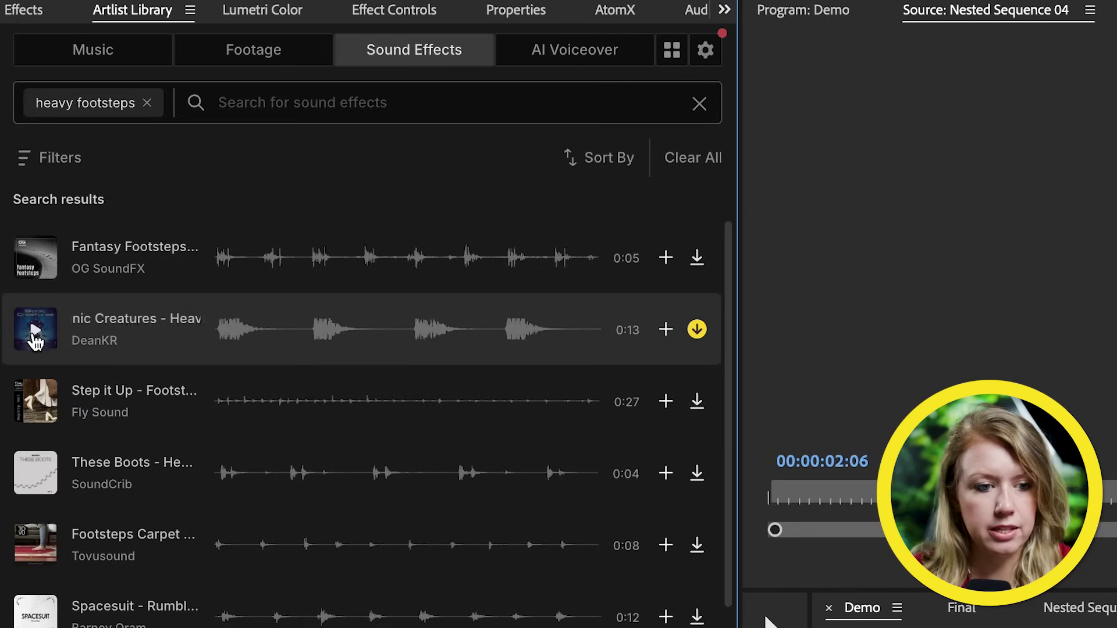
{"action": "left_click", "coordinate": [34, 332]}
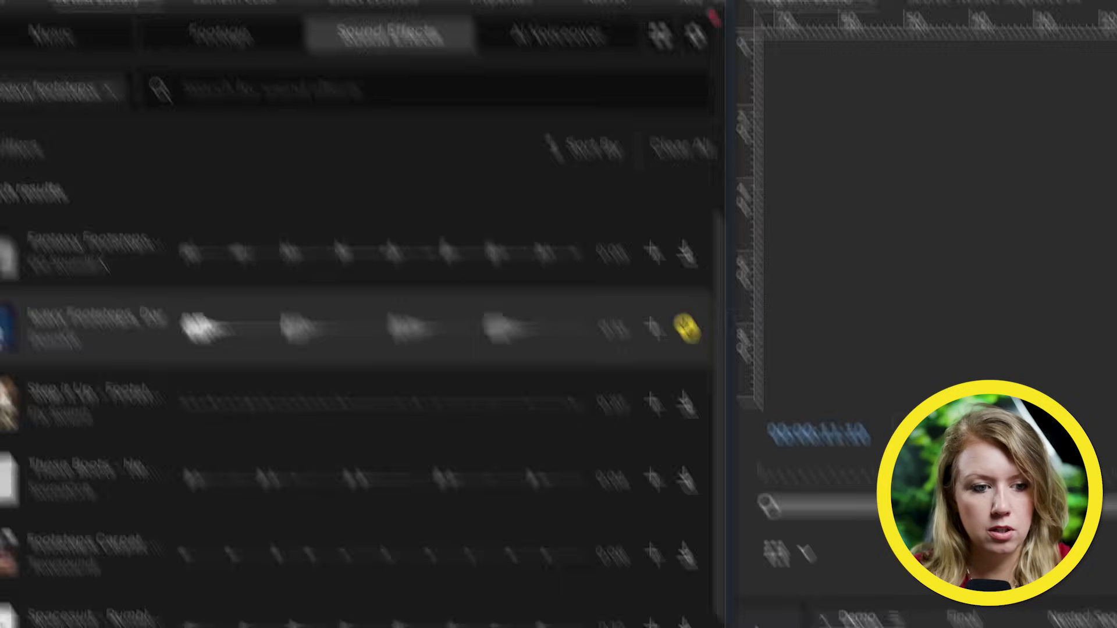
{"action": "left_click", "coordinate": [697, 329]}
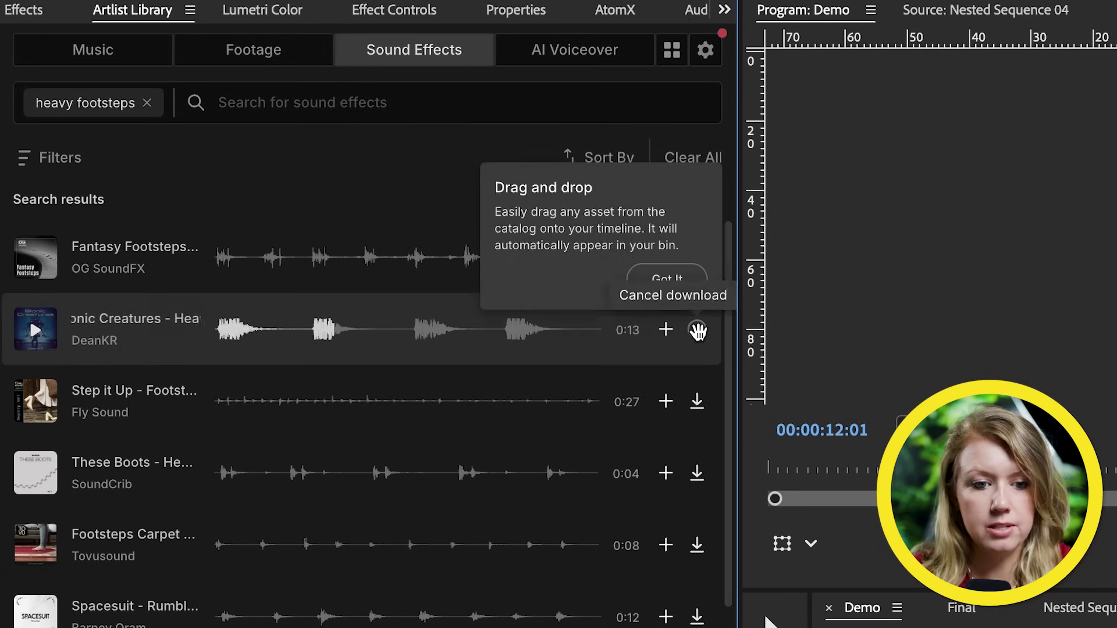
Replace the sound effect search with carnival ambience and download the 4:08 Carnival Ambience track.
{"action": "left_click", "coordinate": [146, 102]}
{"action": "left_click", "coordinate": [167, 105]}
{"action": "type", "text": "carn"}
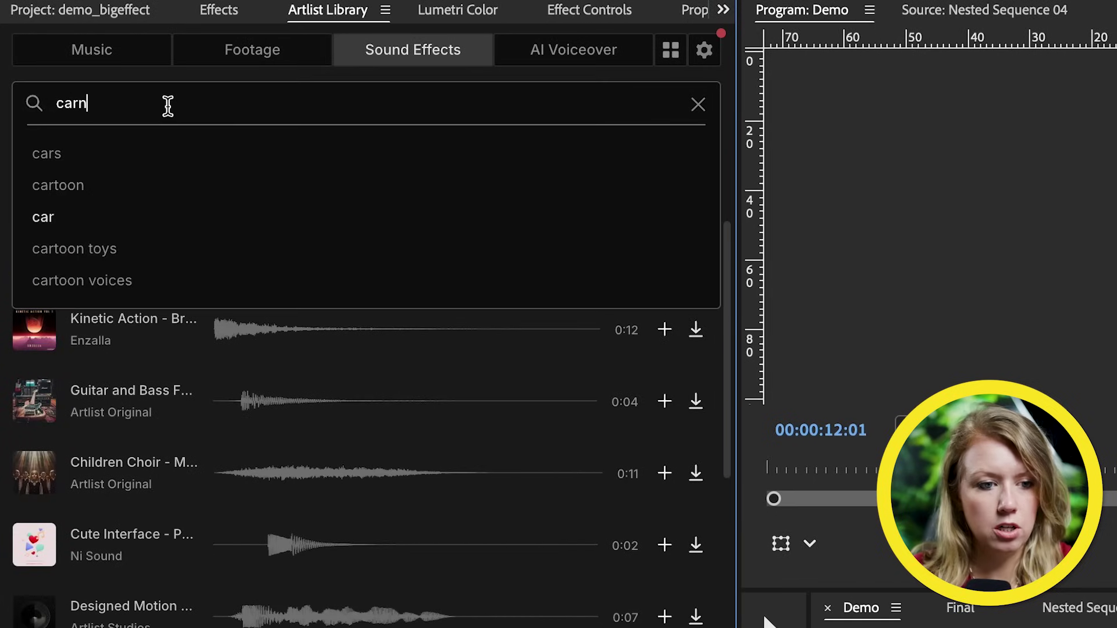
{"action": "type", "text": "ival ambience"}
{"action": "key", "text": "Return"}
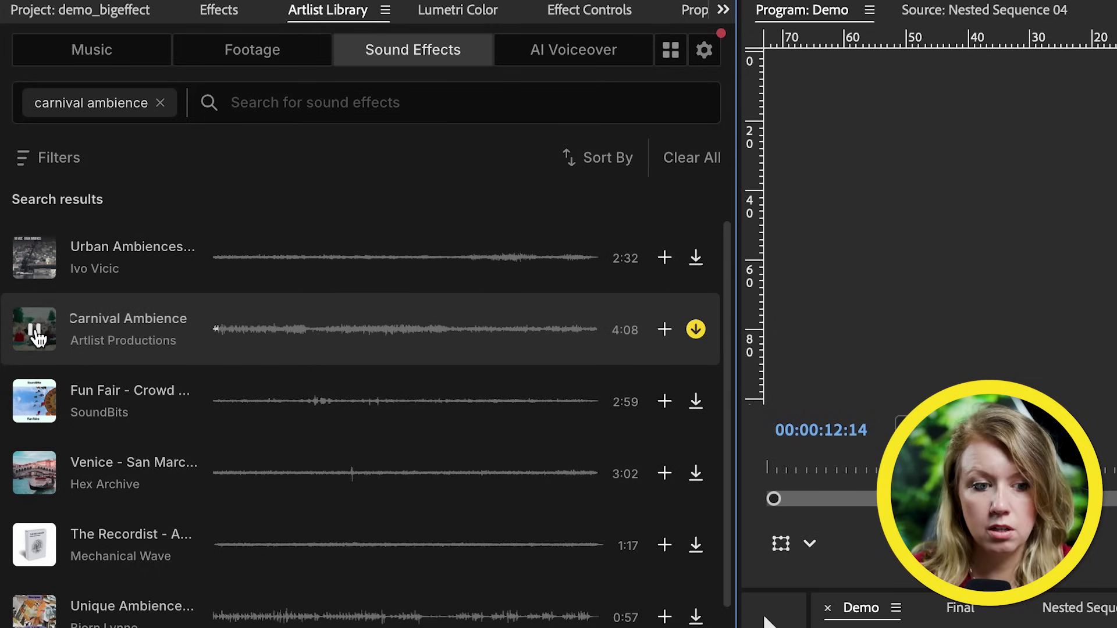
{"action": "left_click", "coordinate": [696, 330]}
Search the sound effects for amusement park, preview the 0:14 Fun Fair amusement park ride effect and download it.
{"action": "left_click", "coordinate": [183, 108]}
{"action": "type", "text": "amusement park"}
{"action": "key", "text": "Return"}
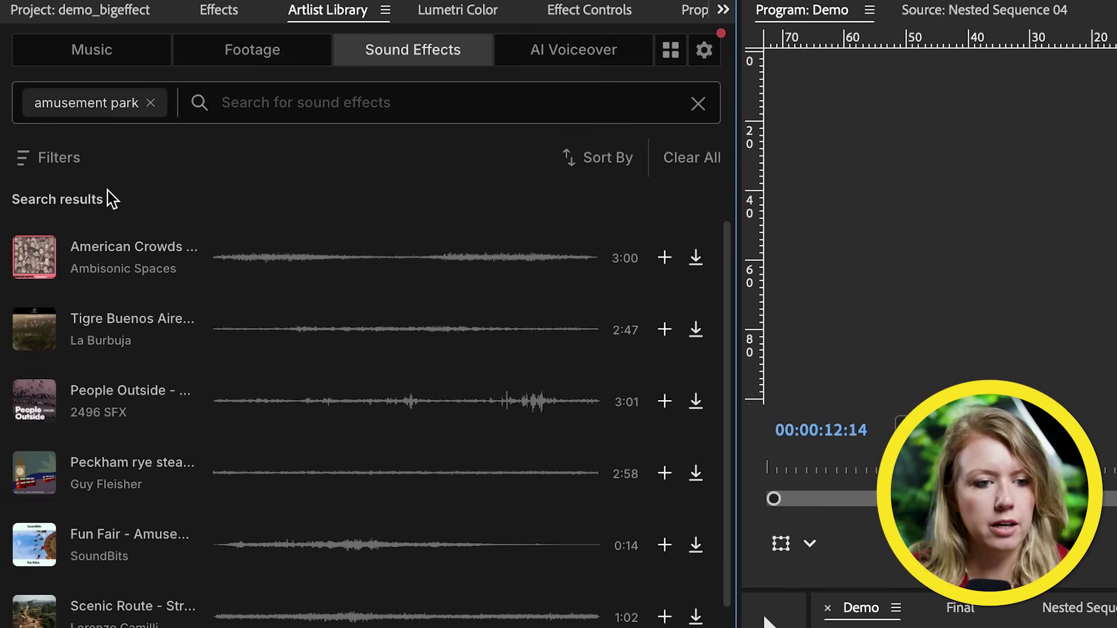
{"action": "left_click", "coordinate": [155, 568]}
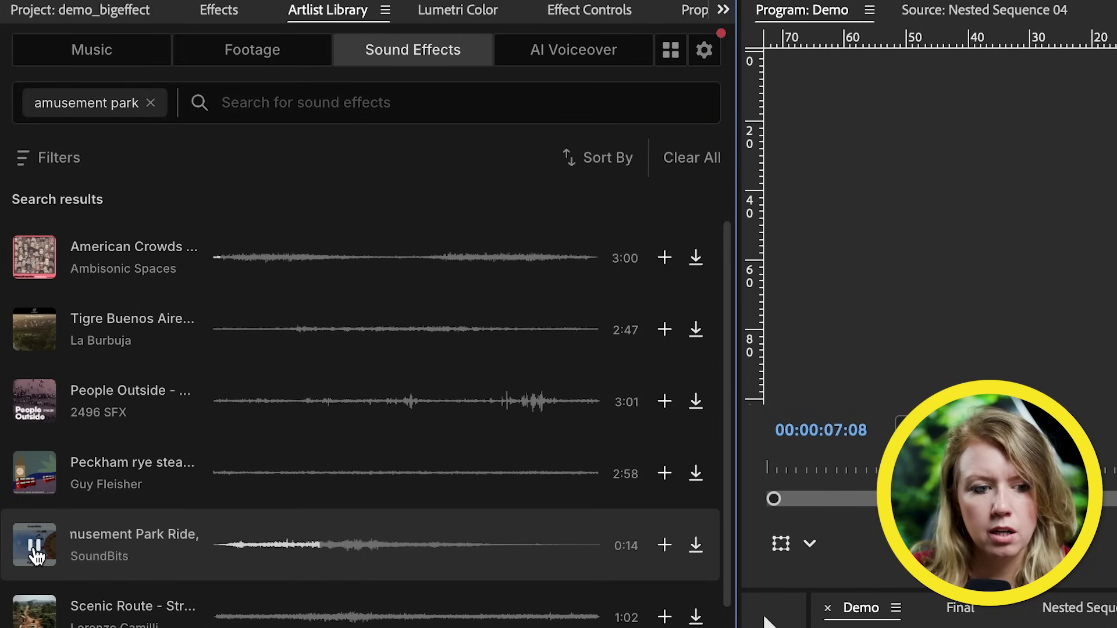
{"action": "left_click", "coordinate": [697, 553]}
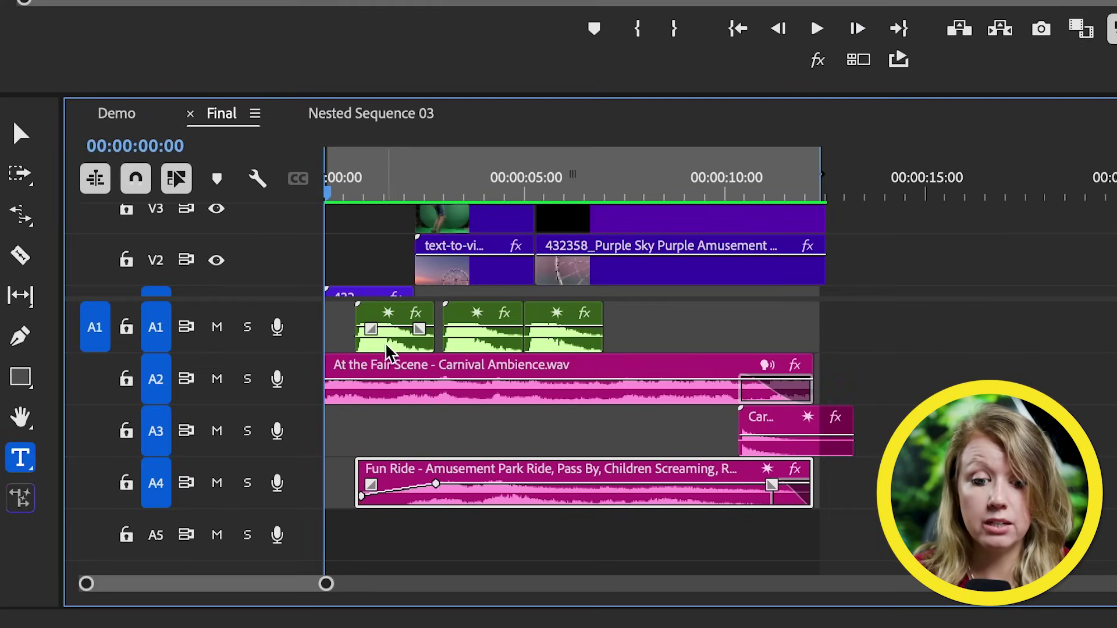
Examine the layered sound clips on tracks A1 to A4 of the Final sequence one by one.
{"action": "left_click", "coordinate": [388, 346]}
{"action": "left_click", "coordinate": [401, 377]}
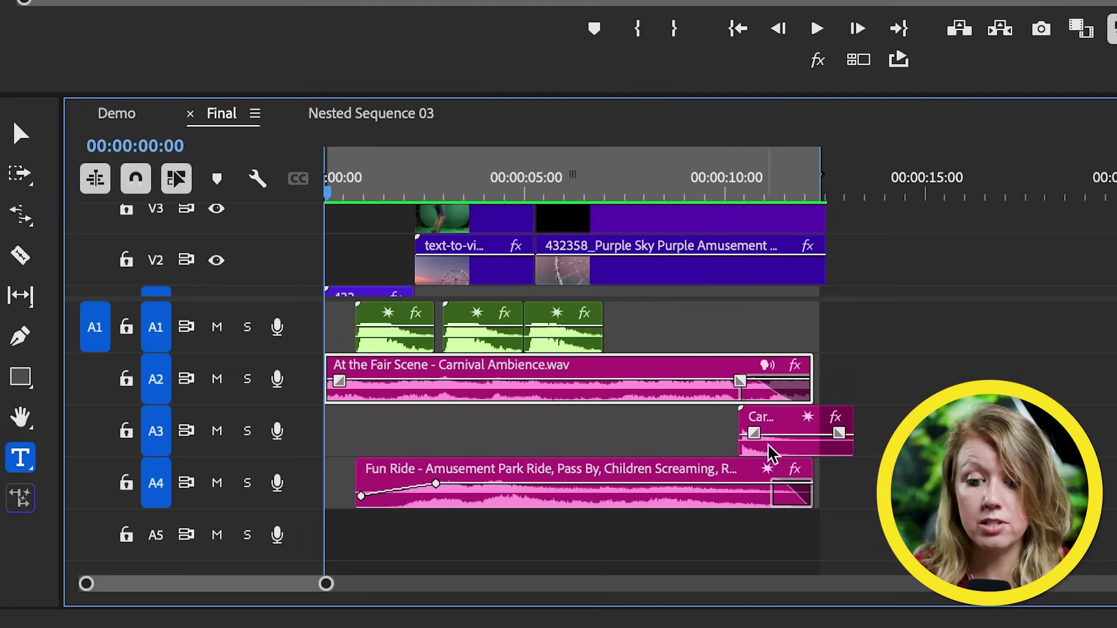
{"action": "left_click", "coordinate": [782, 430]}
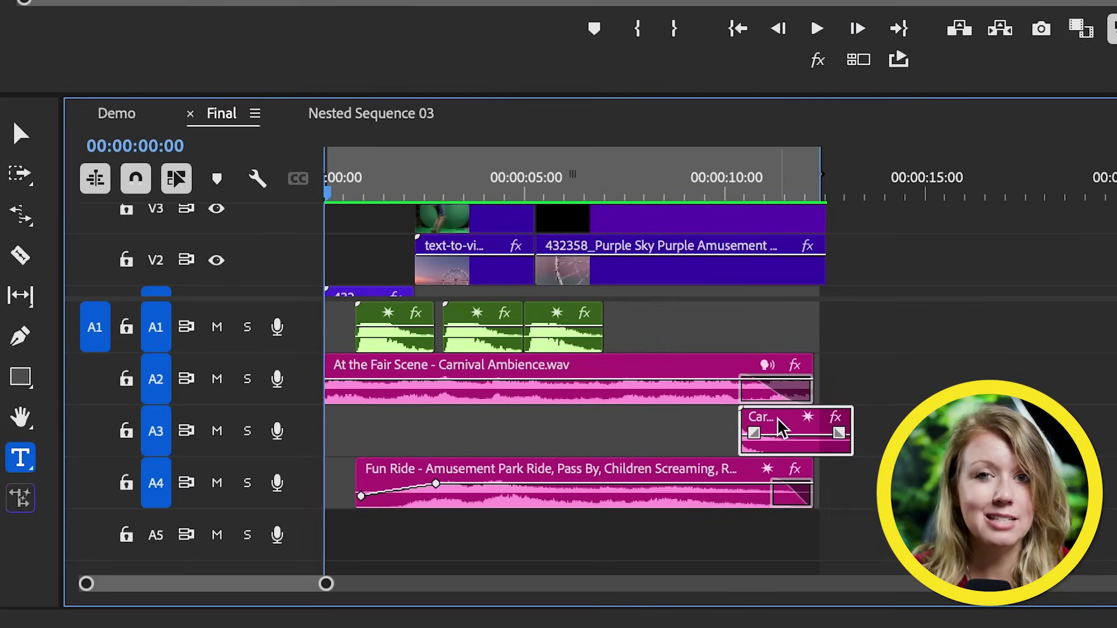
{"action": "left_click", "coordinate": [527, 510]}
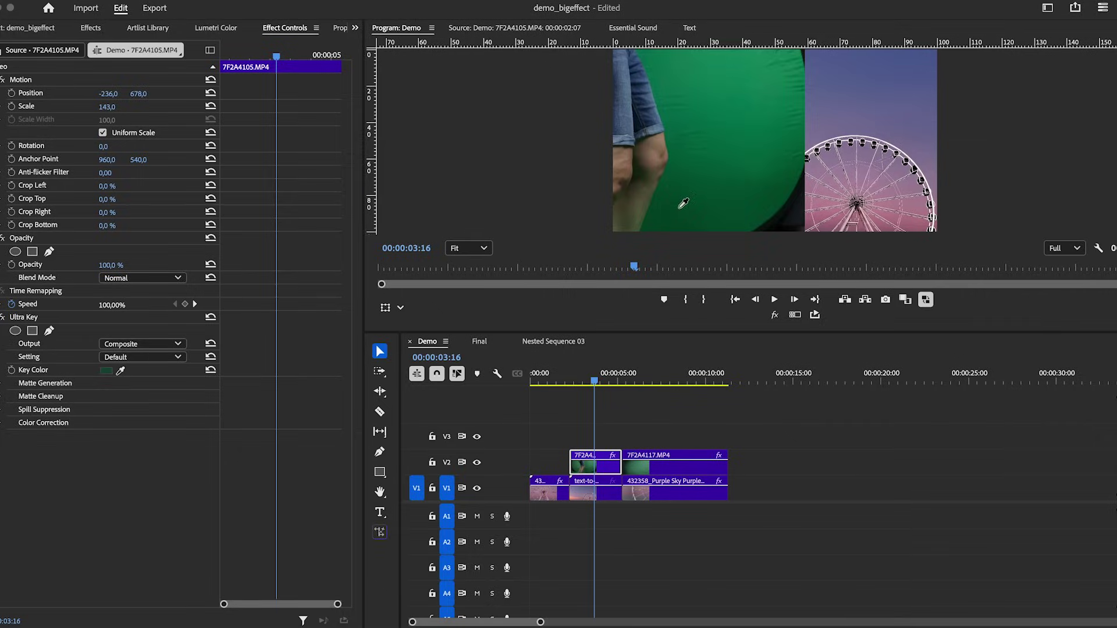
{"action": "left_click", "coordinate": [684, 203]}
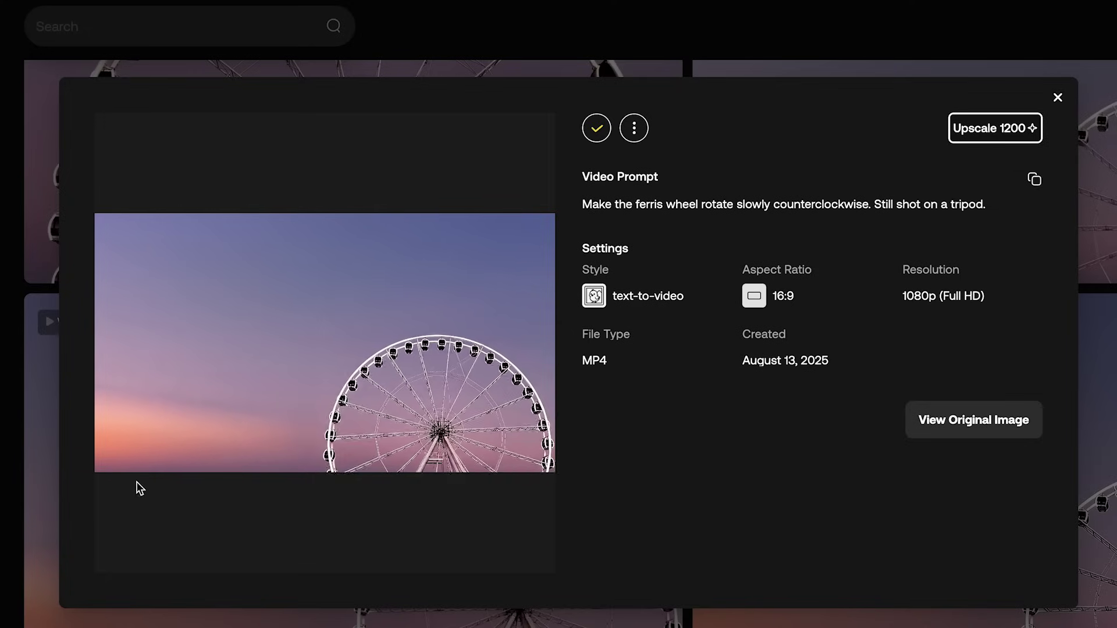
{"action": "mouse_move", "coordinate": [114, 450]}
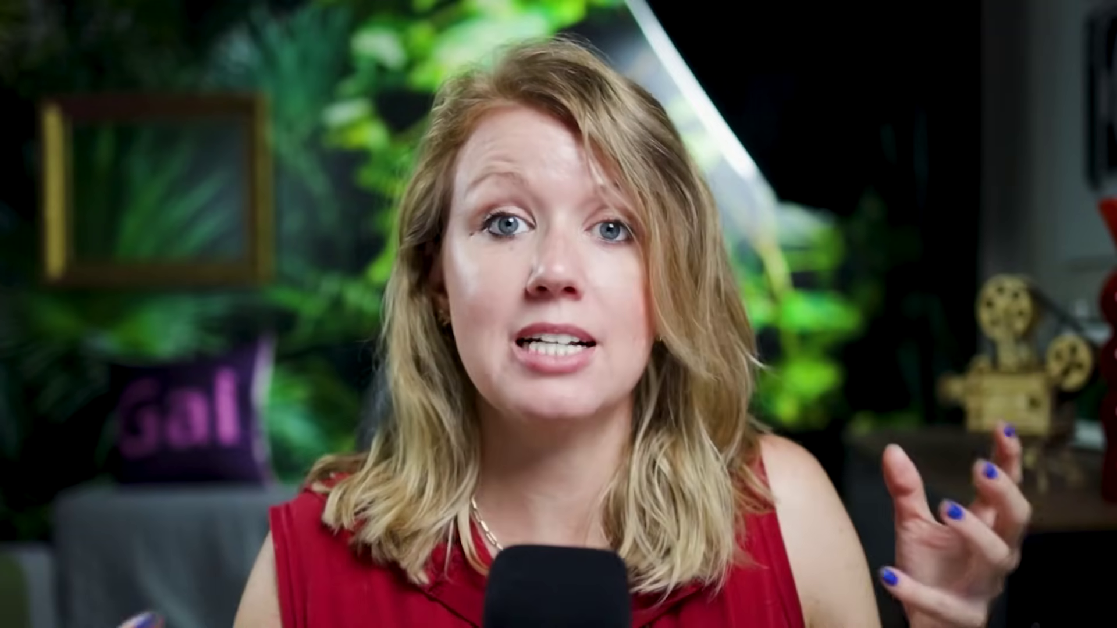